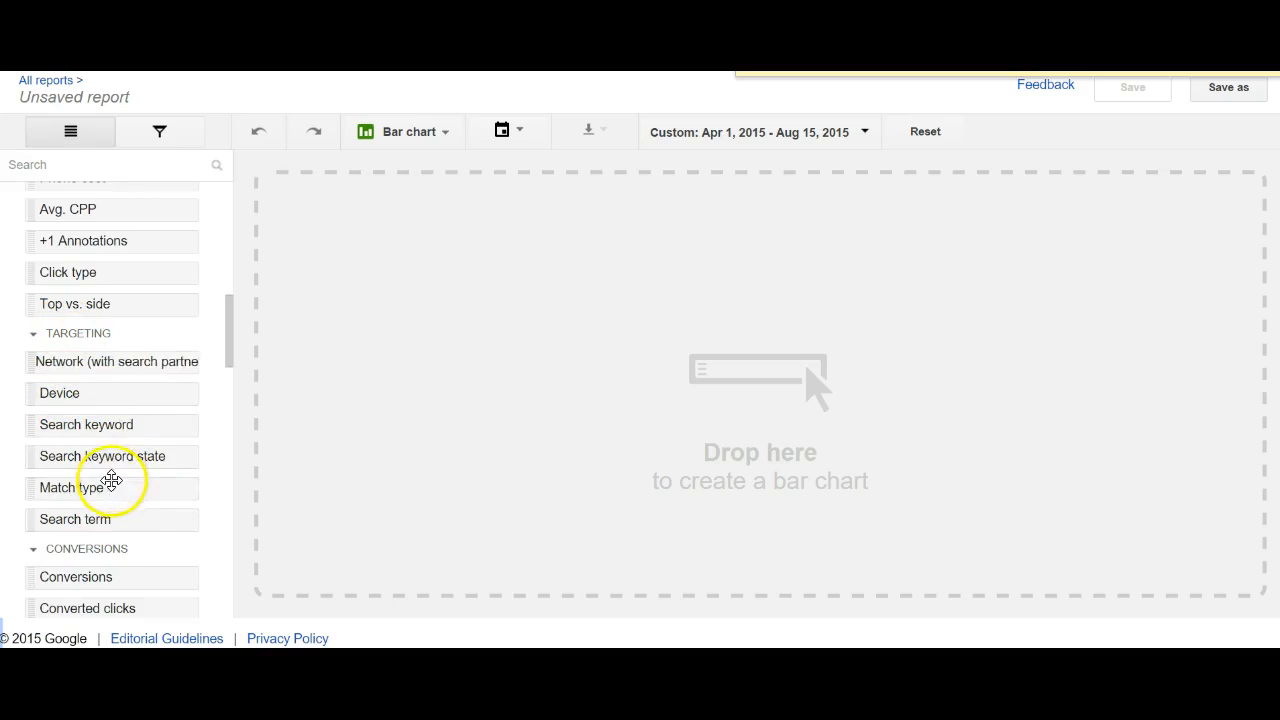
Look through the available report fields, from targeting and conversions to location, time, competitive metrics, Google Analytics and attribution.
scroll(129, 548, down, 5)
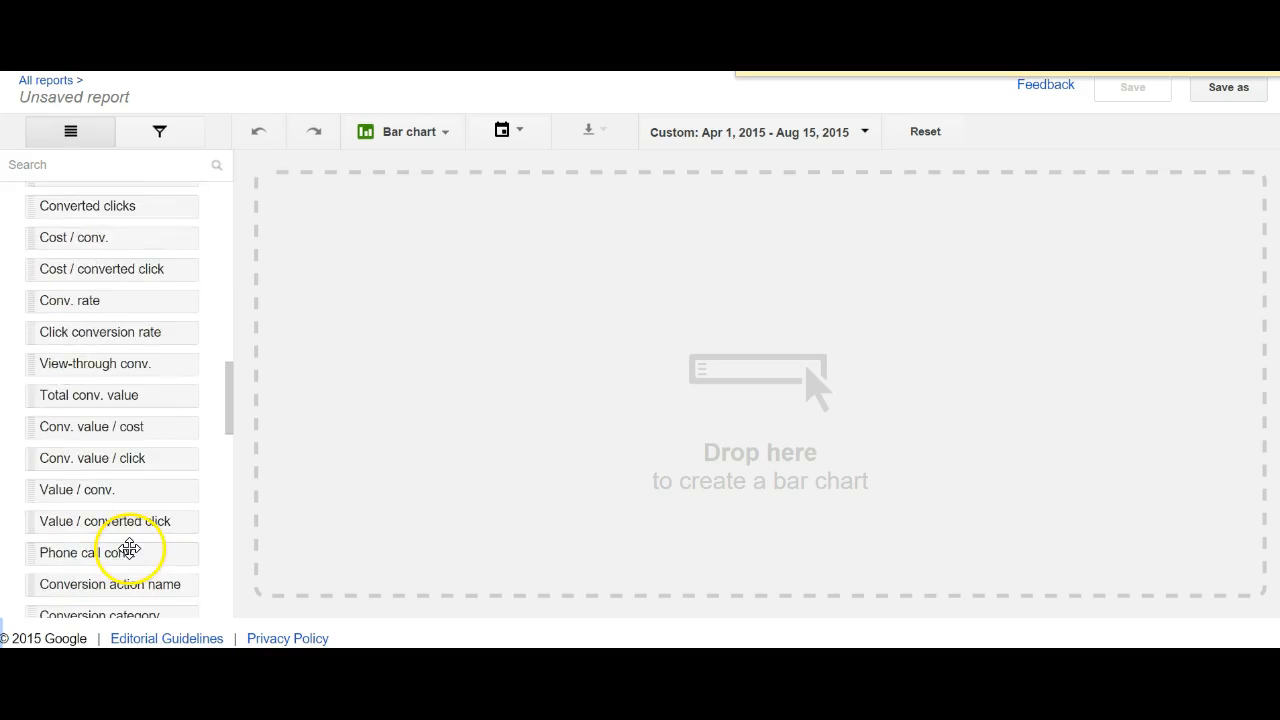
scroll(129, 548, down, 4)
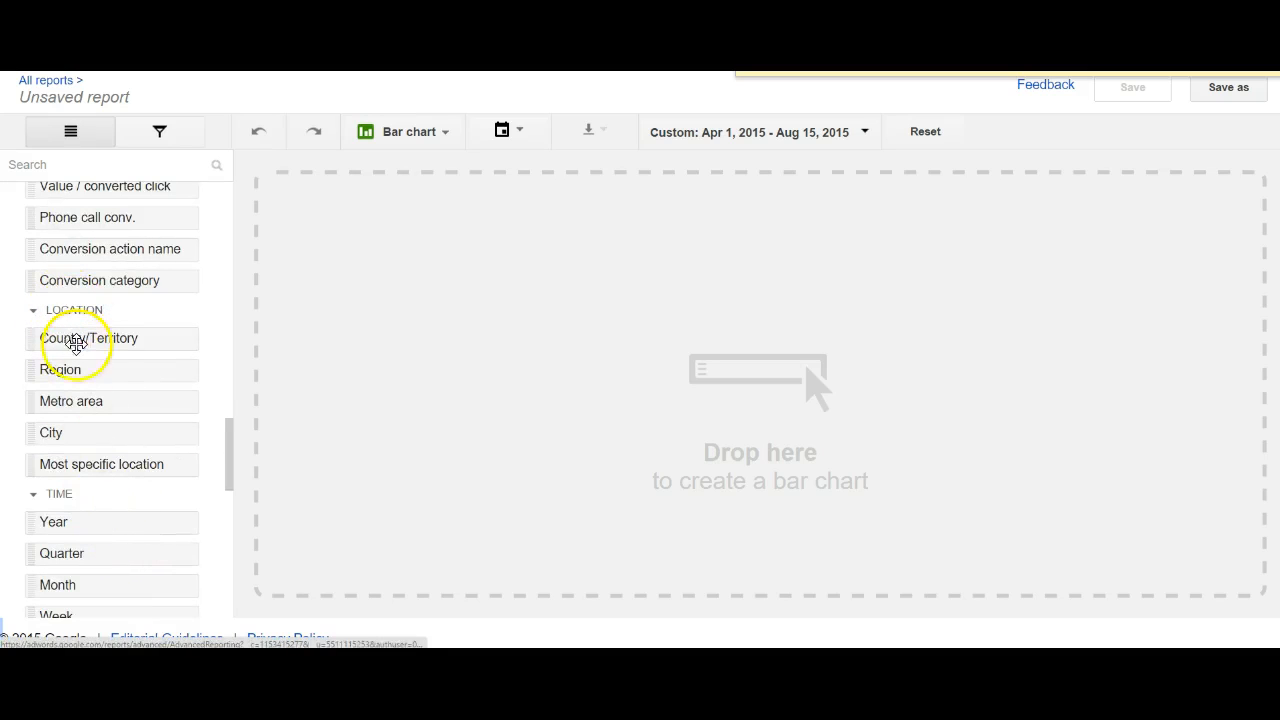
scroll(70, 509, down, 3)
scroll(86, 555, down, 2)
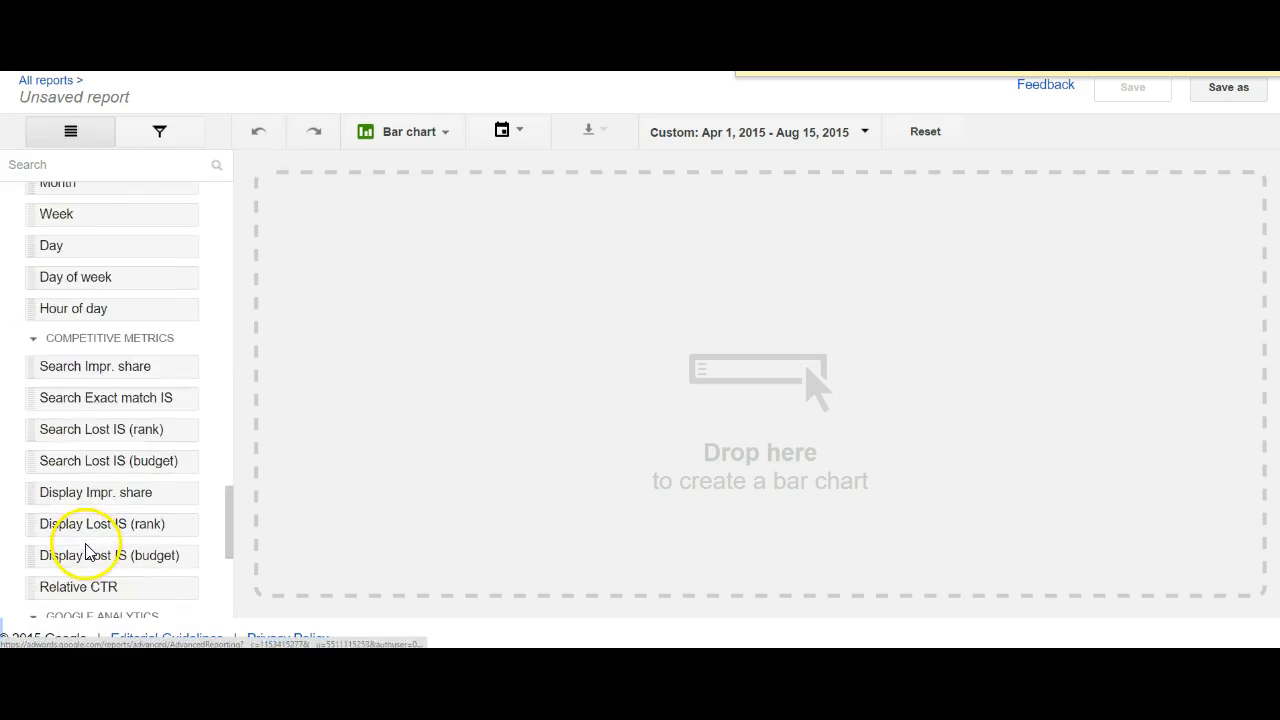
scroll(86, 552, down, 4)
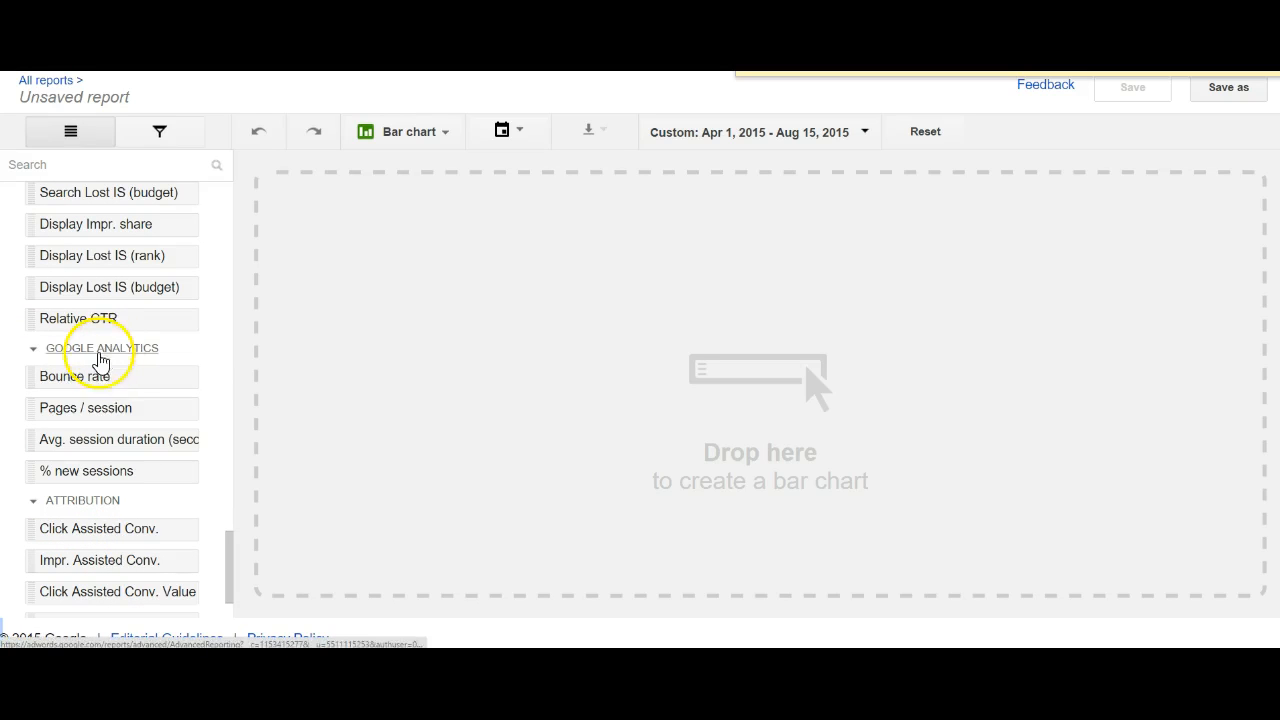
scroll(111, 495, down, 1)
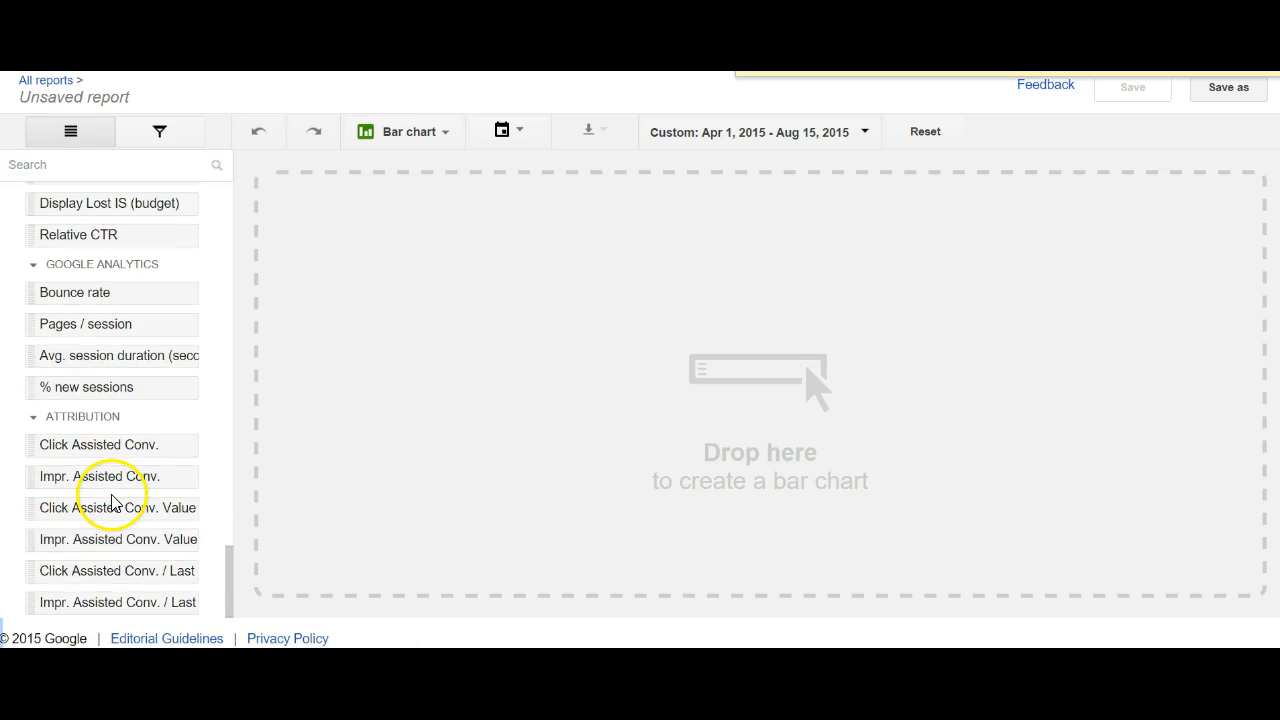
drag(228, 590, 236, 216)
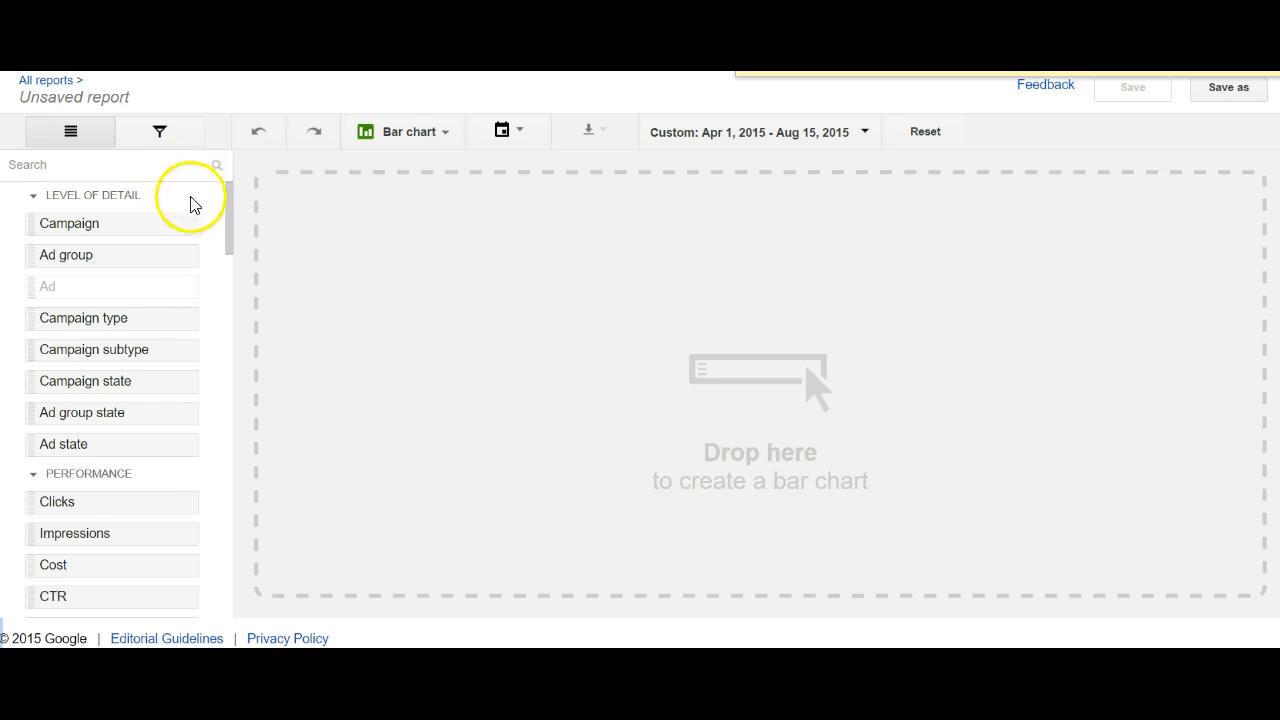
Create the bar chart with City as the dimension and Clicks as its first metric.
drag(228, 211, 236, 448)
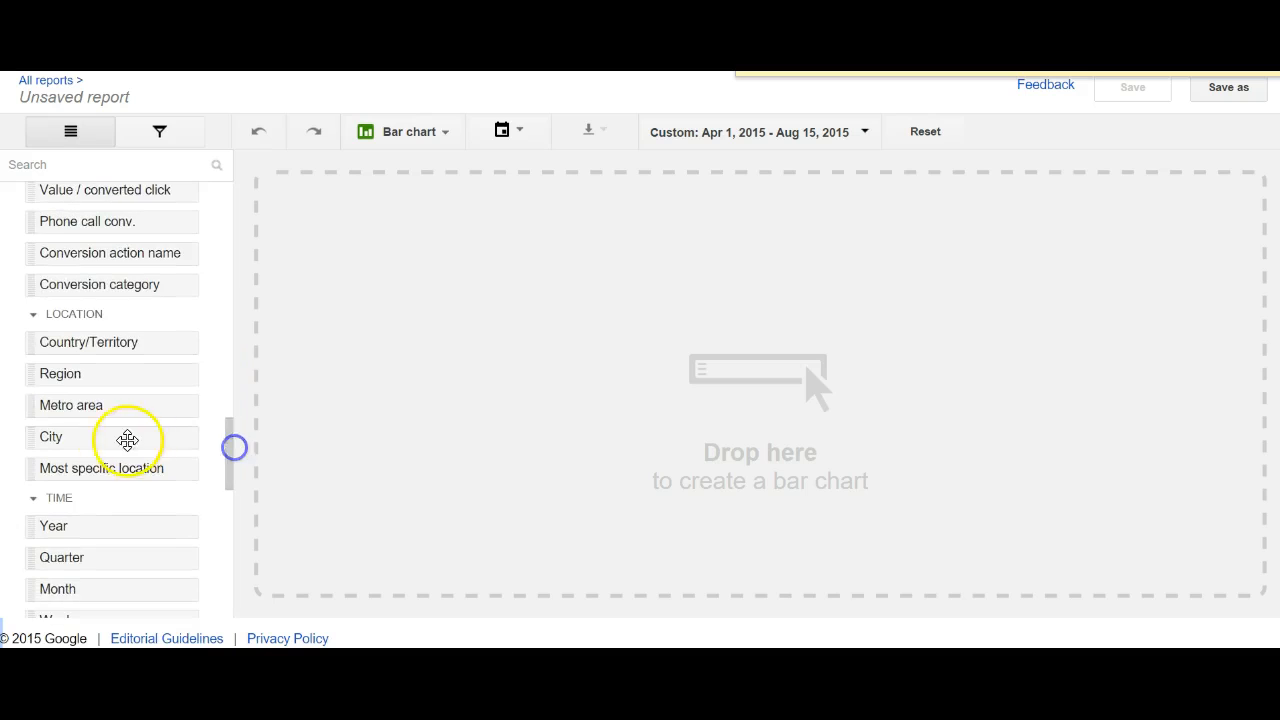
click(94, 338)
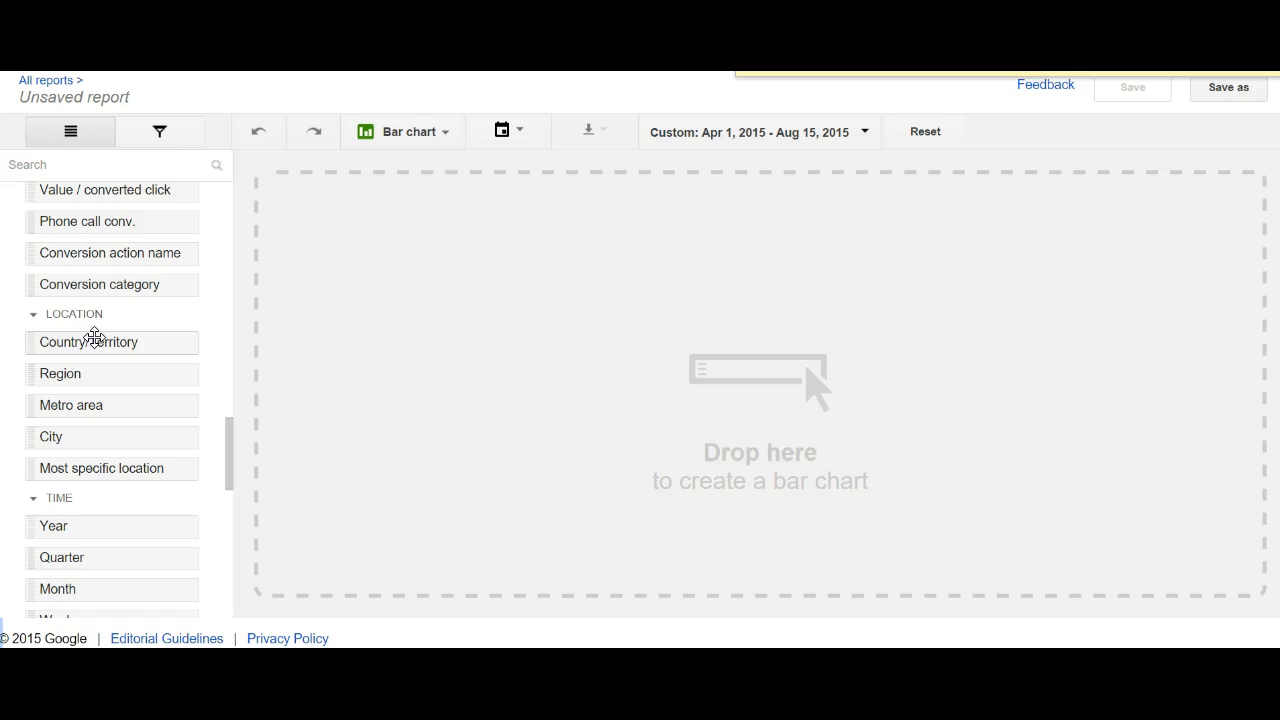
click(107, 445)
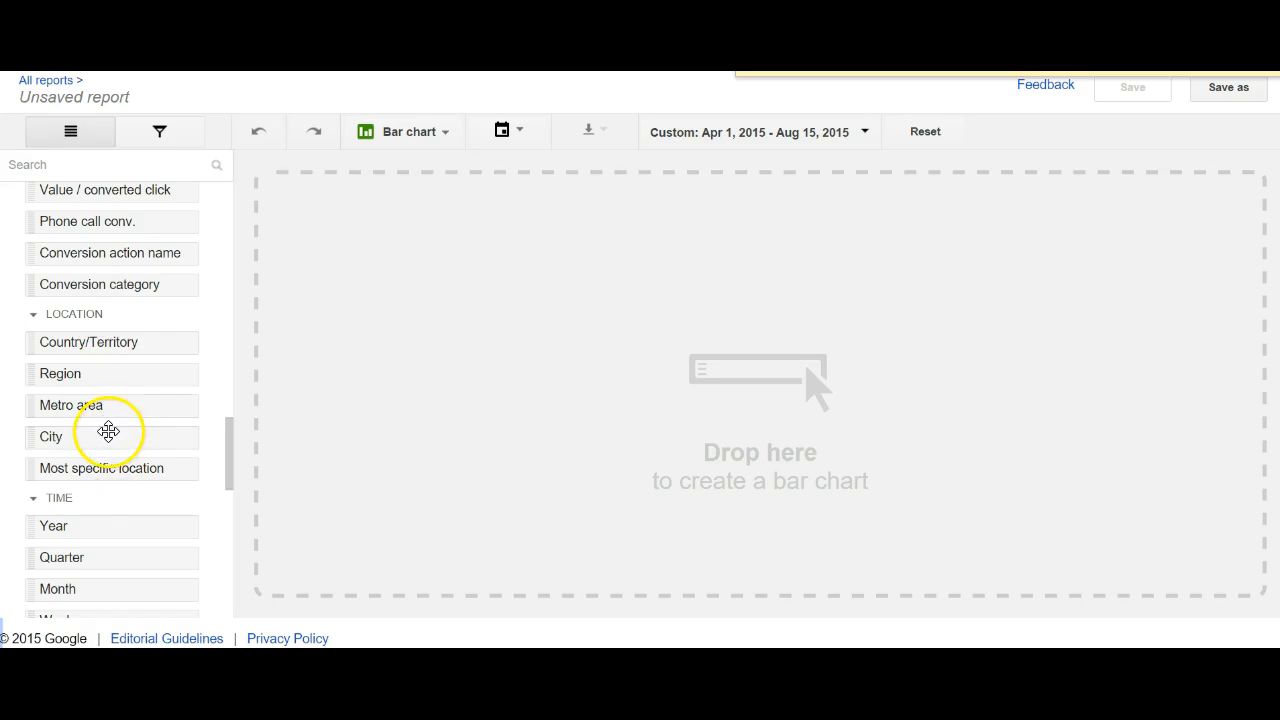
drag(108, 438, 381, 346)
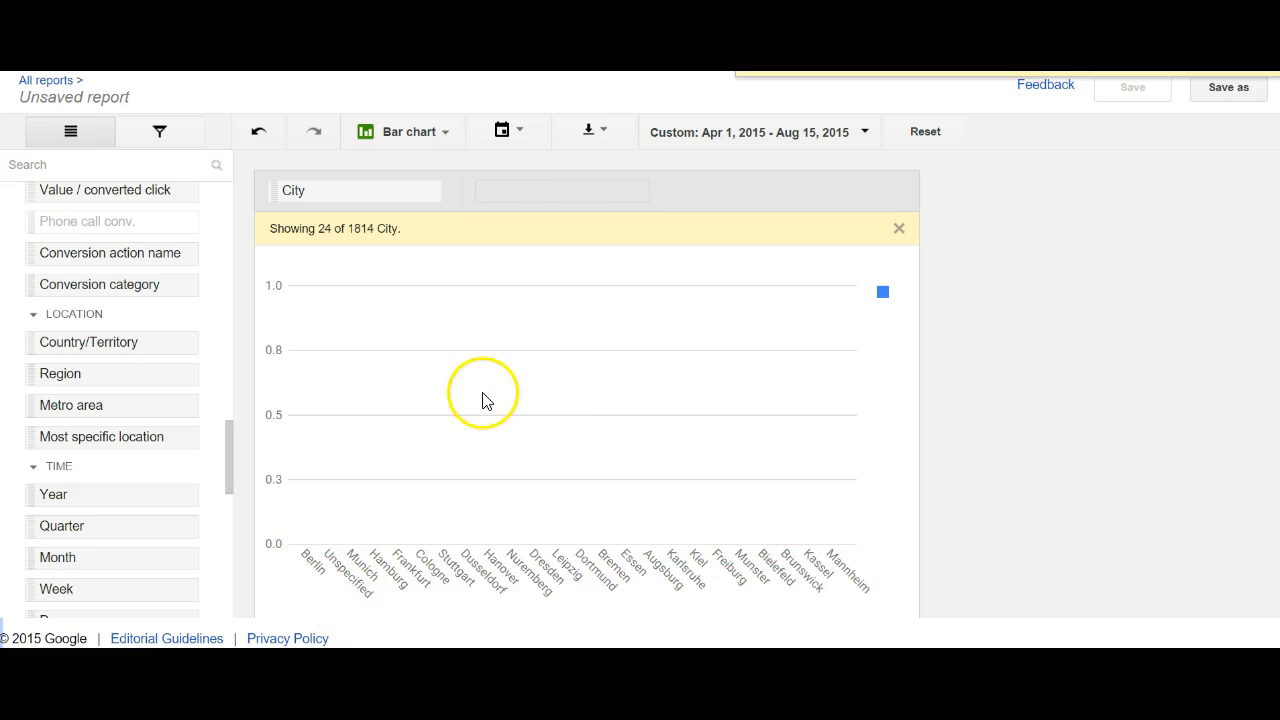
drag(228, 471, 229, 274)
click(108, 272)
drag(108, 272, 423, 314)
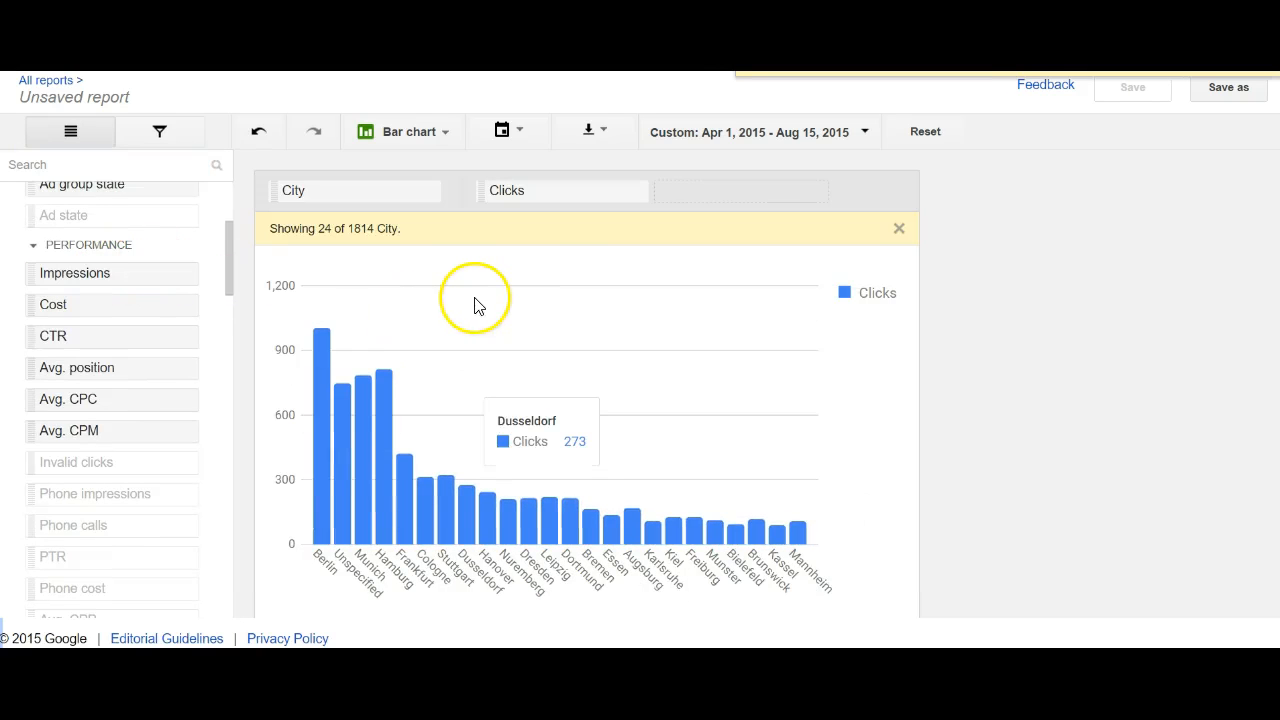
Check the clicks of the leading cities and add Click conversion rate as the chart's second metric.
click(388, 432)
mouse_move(328, 409)
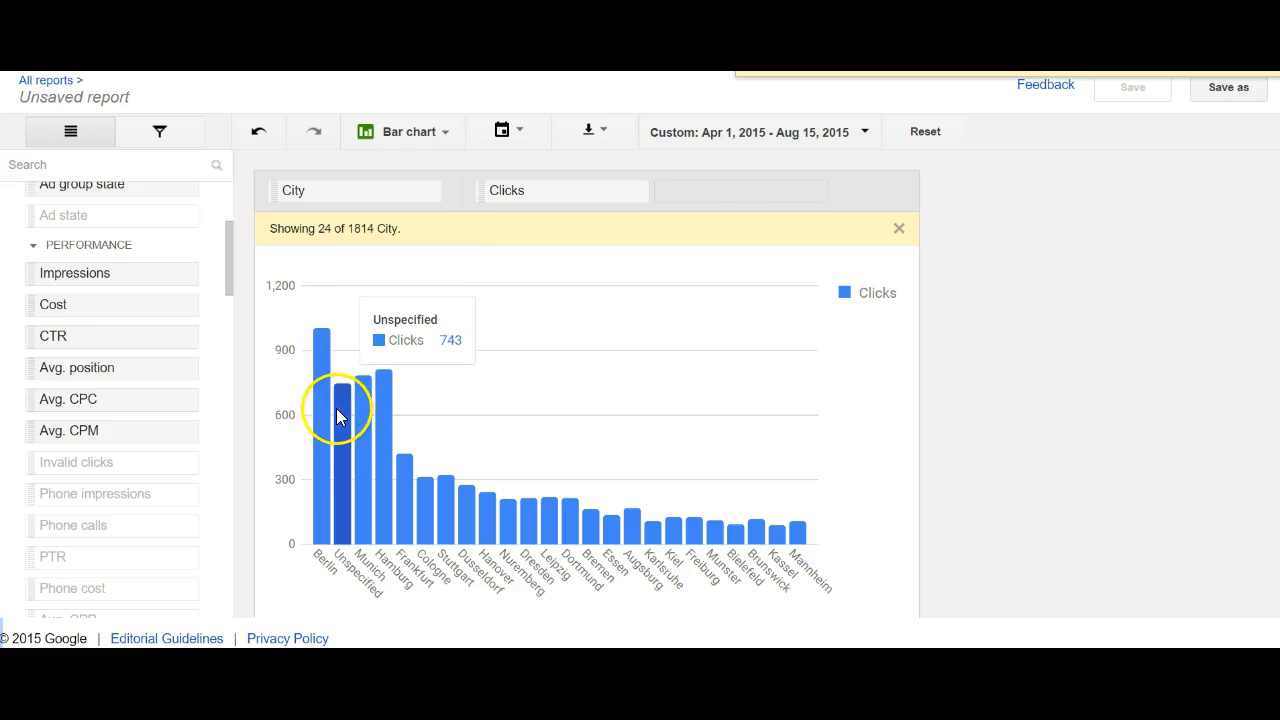
mouse_move(381, 500)
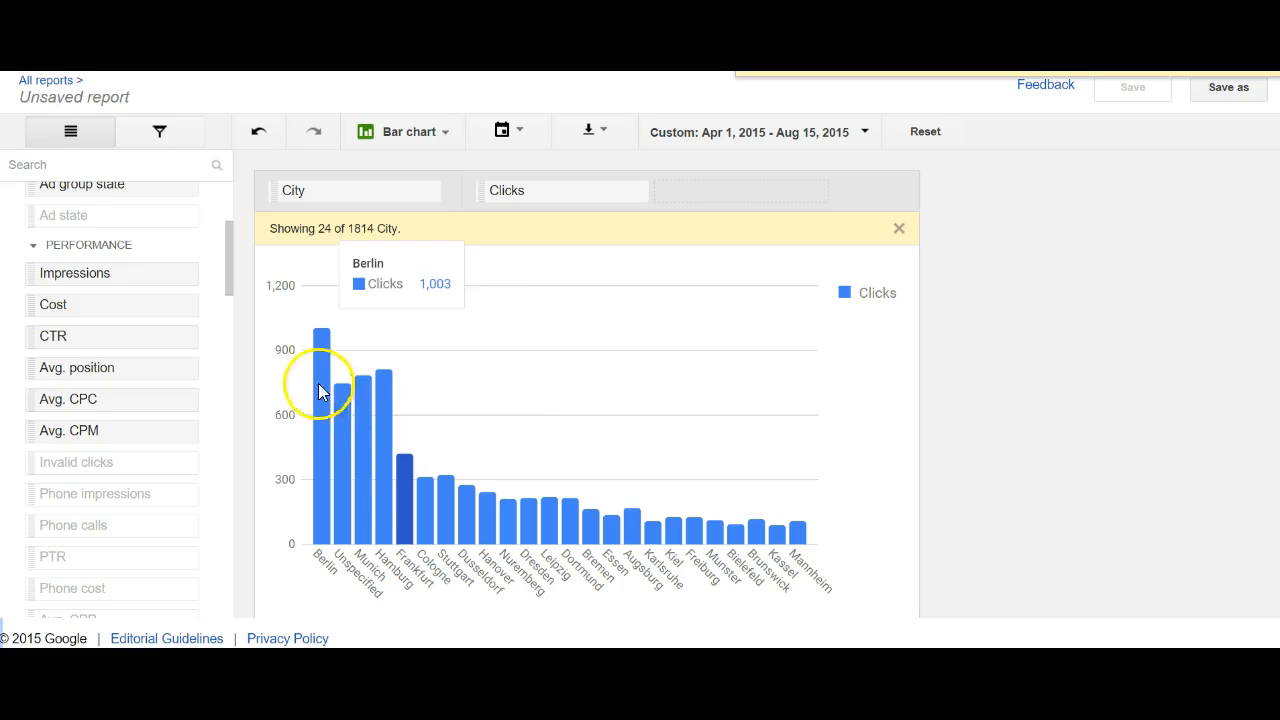
drag(228, 277, 263, 398)
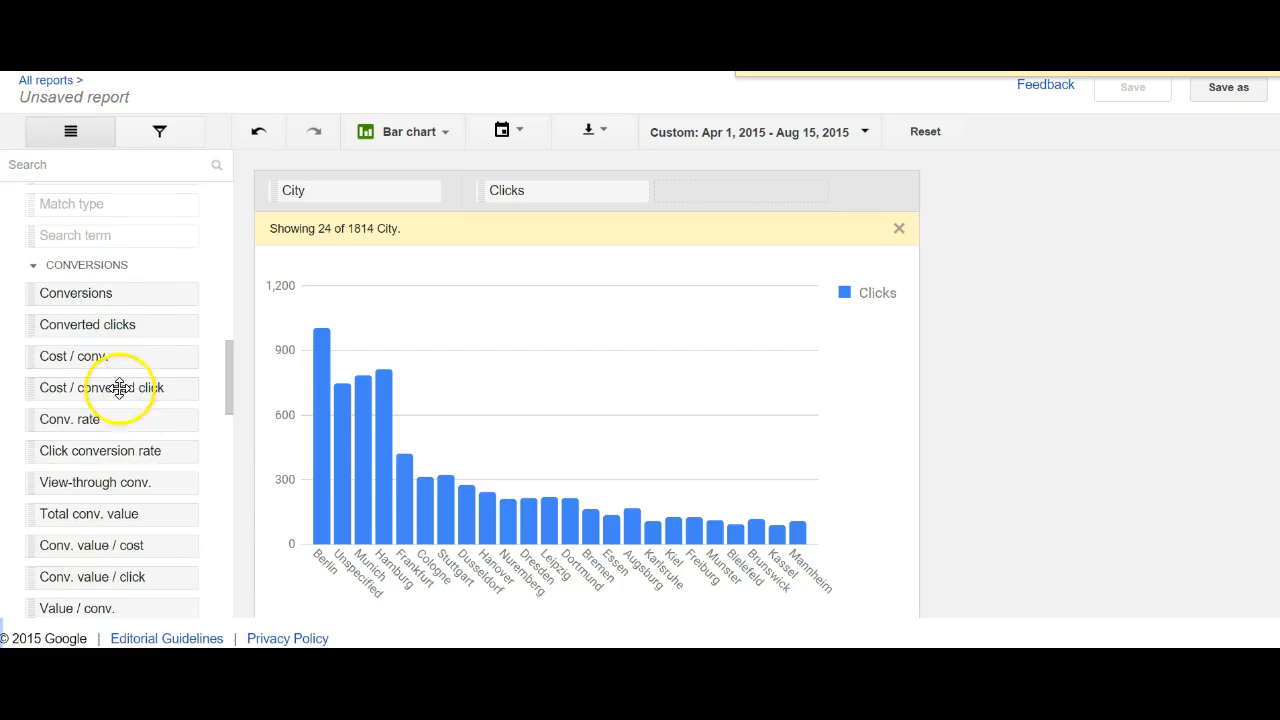
drag(143, 455, 823, 194)
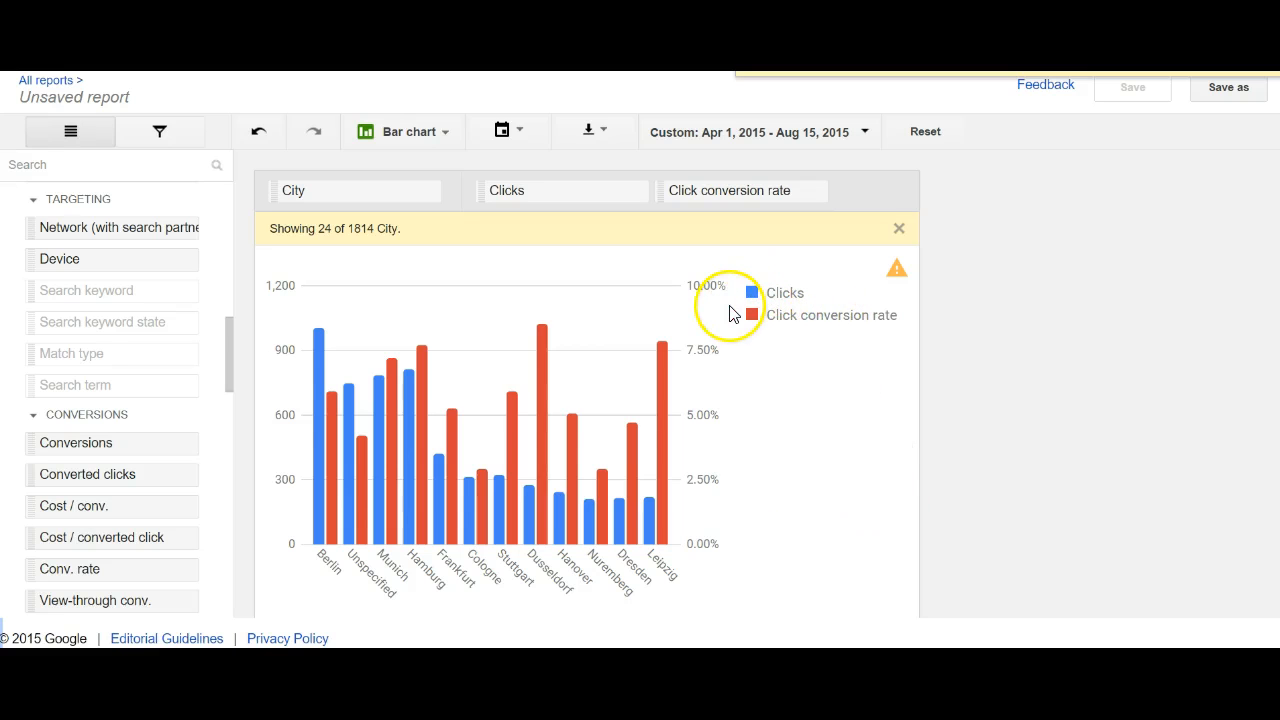
Try Total conv. value as the second metric in place of Click conversion rate, and put Click conversion rate back.
drag(227, 361, 236, 387)
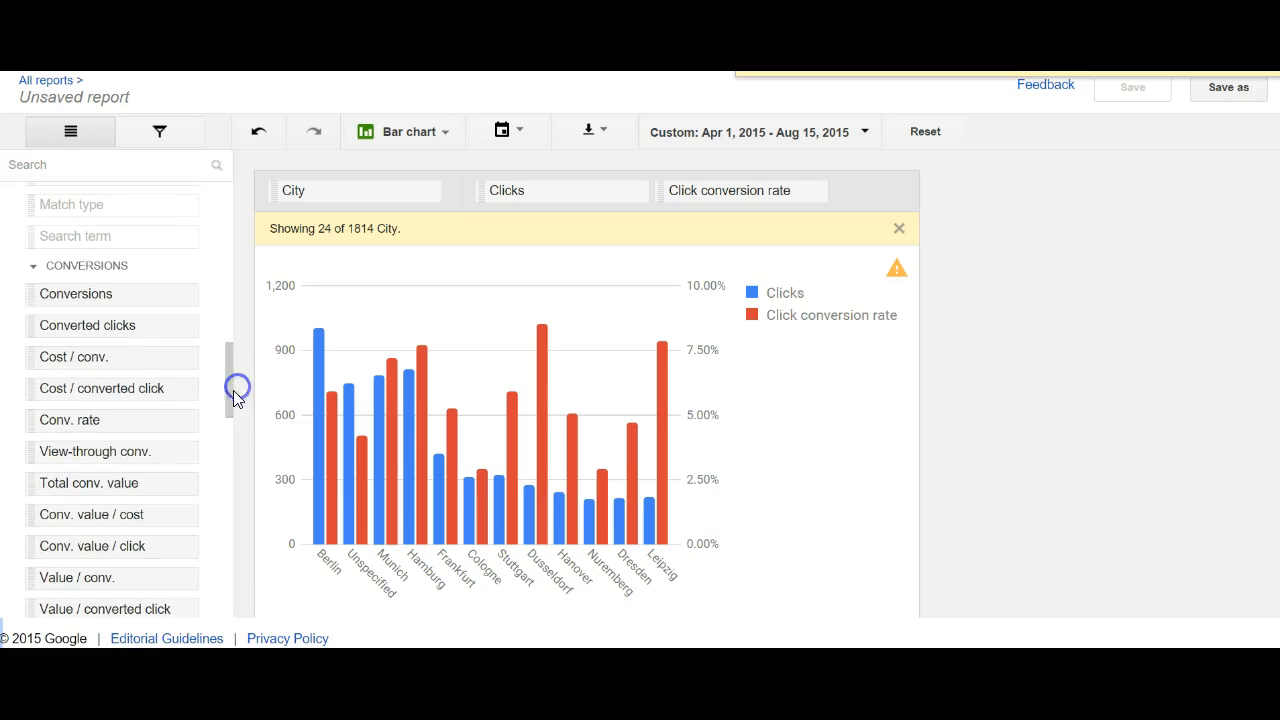
mouse_move(123, 383)
mouse_down()
mouse_move(449, 351)
mouse_move(606, 311)
mouse_move(937, 337)
mouse_move(609, 383)
mouse_move(1089, 371)
mouse_move(580, 403)
mouse_move(556, 371)
mouse_move(1040, 377)
mouse_move(109, 383)
mouse_move(89, 397)
mouse_move(119, 393)
mouse_up()
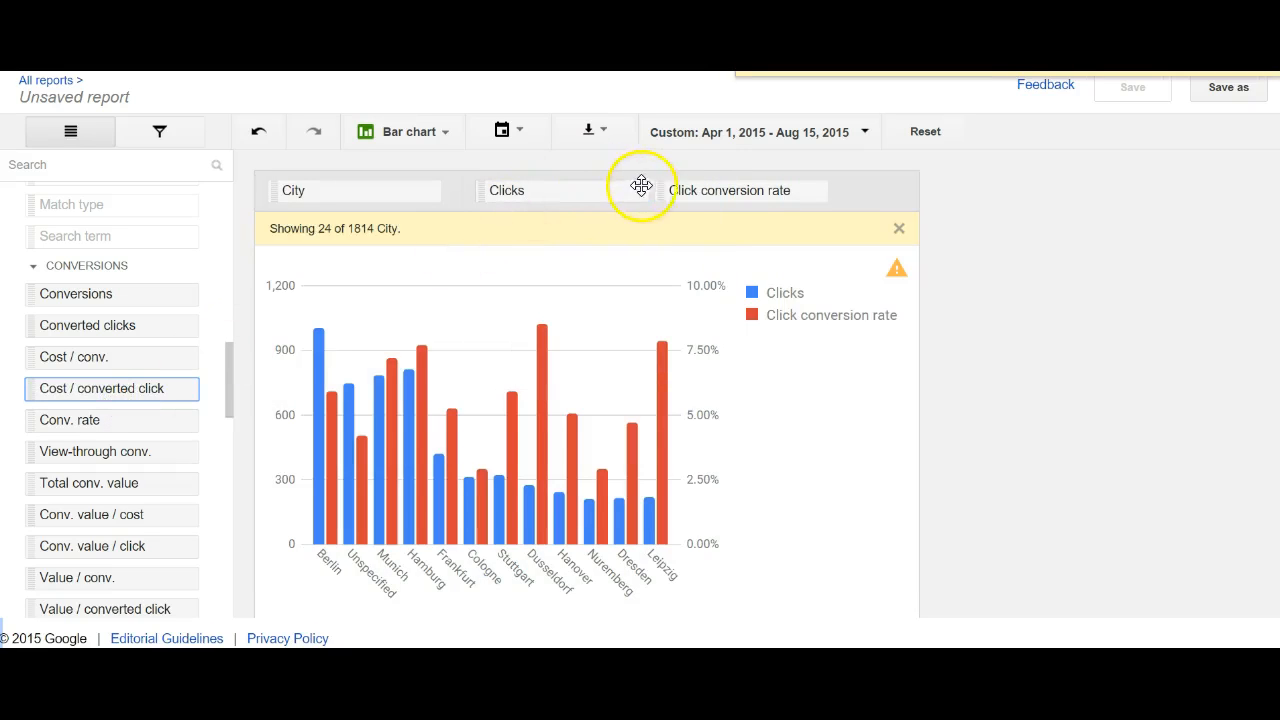
click(712, 193)
drag(712, 193, 120, 372)
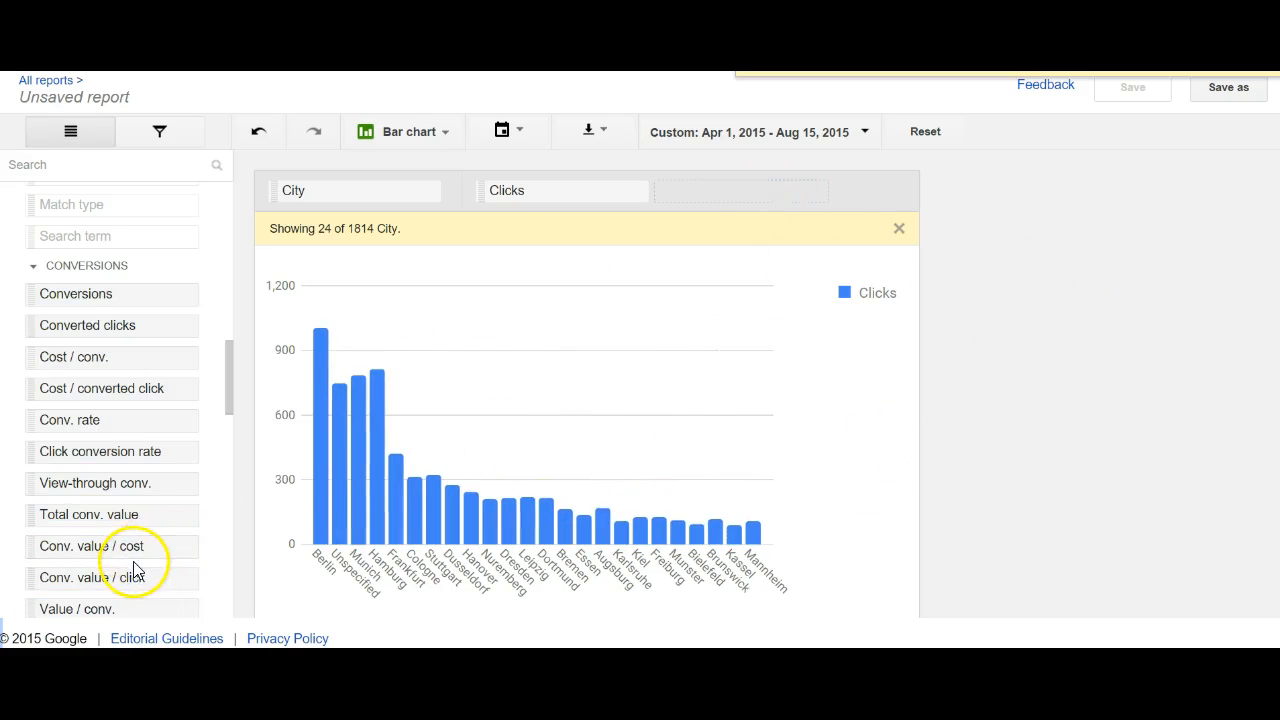
drag(123, 516, 745, 205)
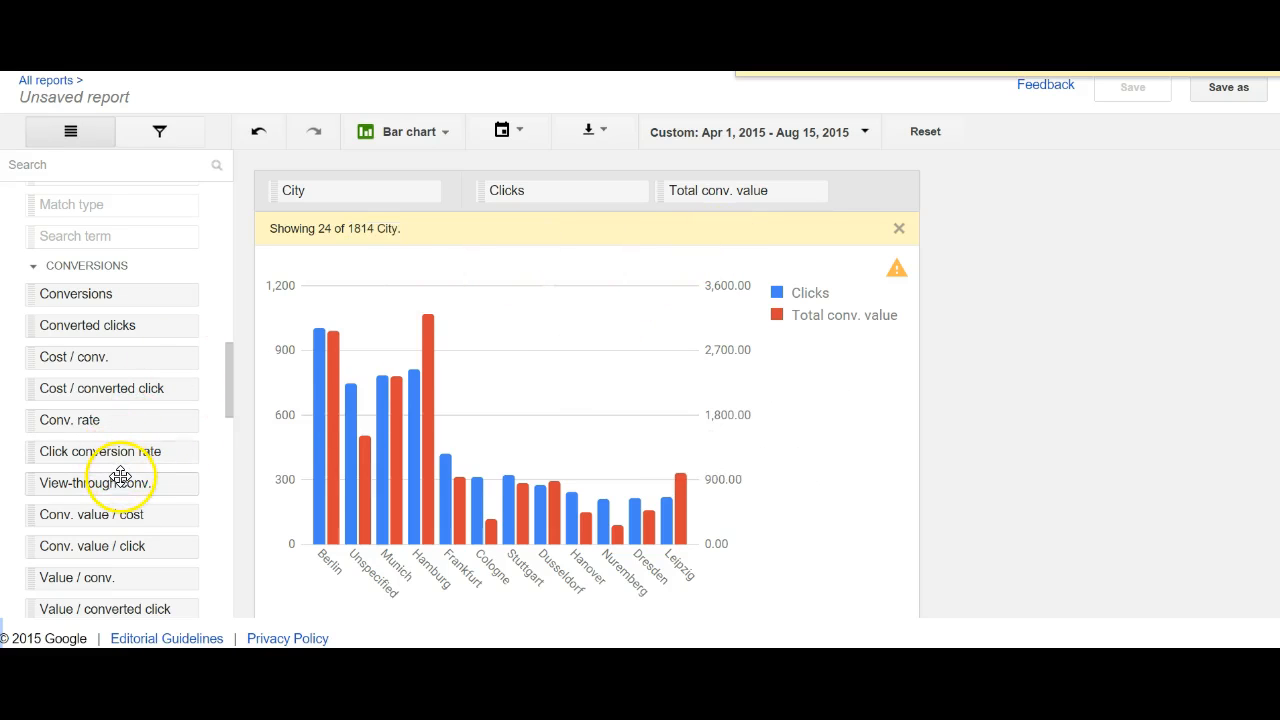
drag(121, 455, 937, 218)
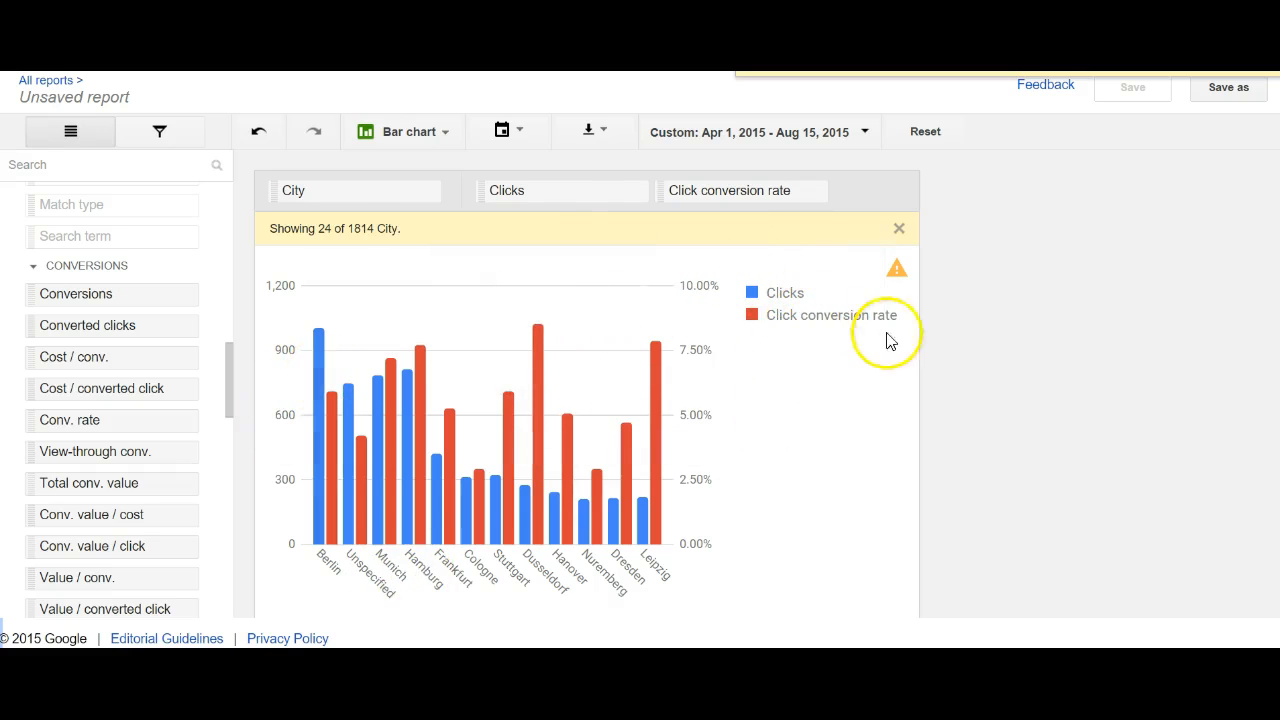
Compare clicks and click conversion rate across the cities in the bar chart.
mouse_move(334, 396)
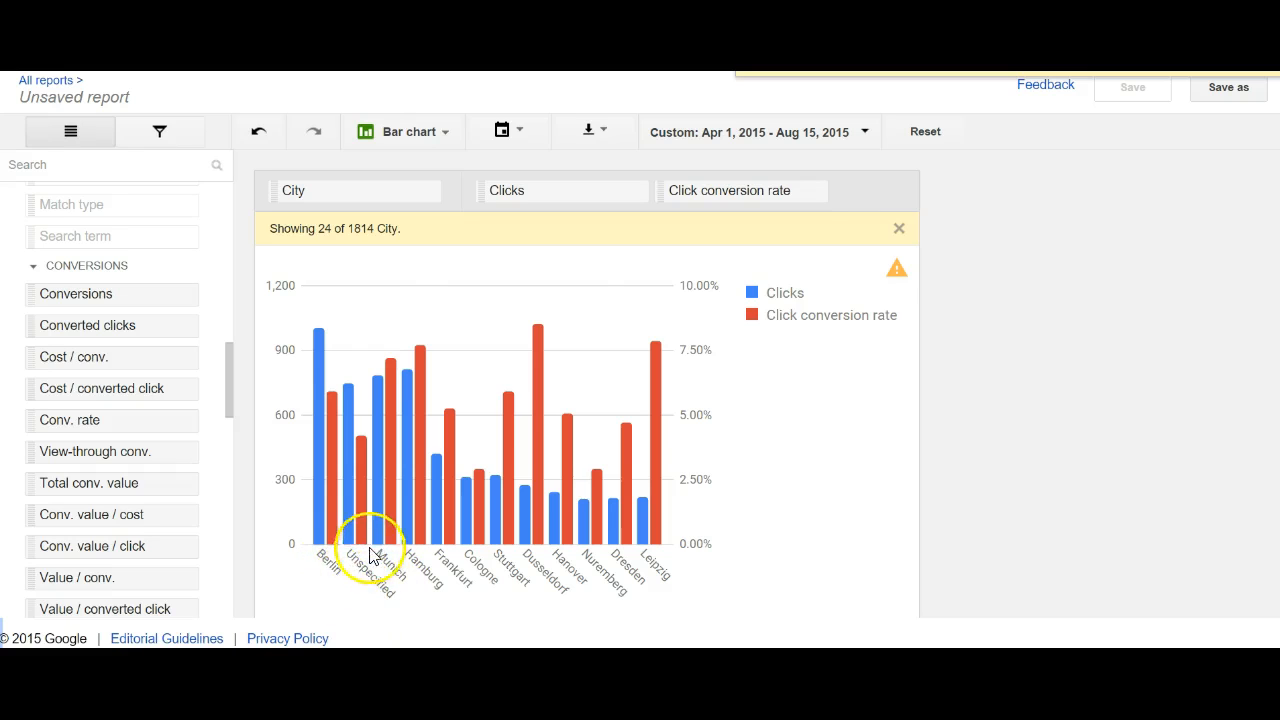
mouse_move(380, 528)
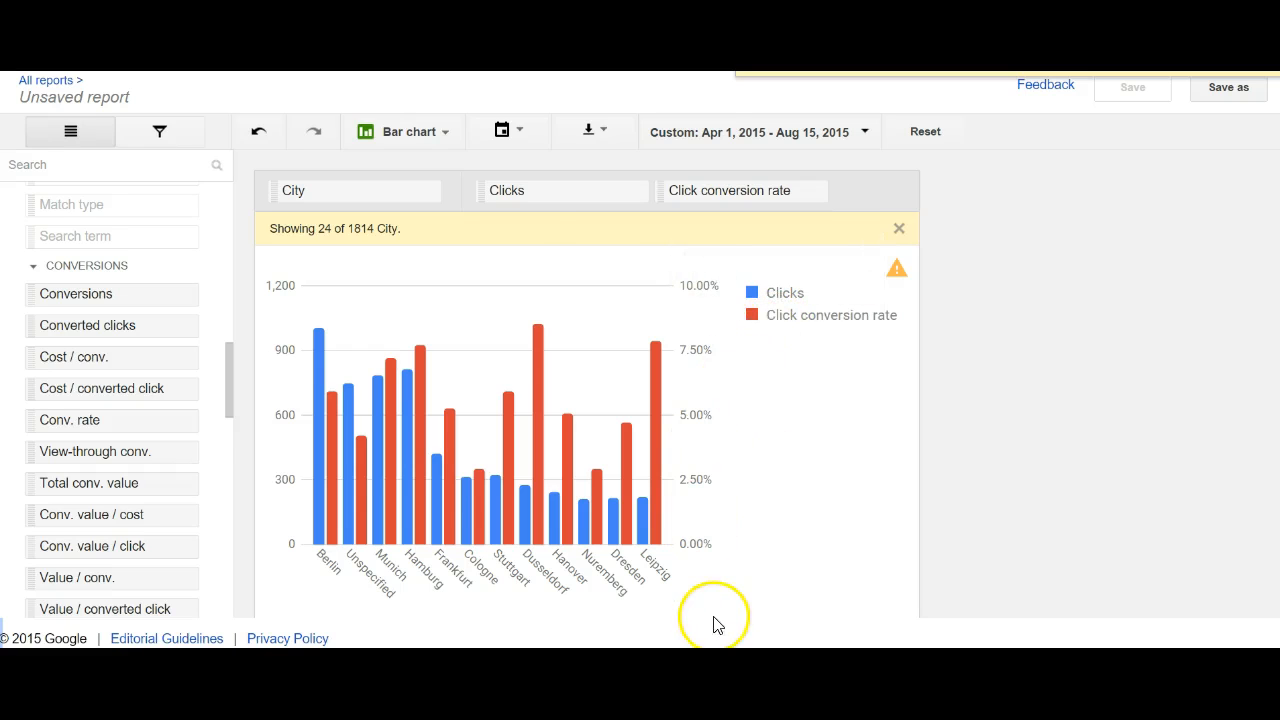
mouse_move(677, 530)
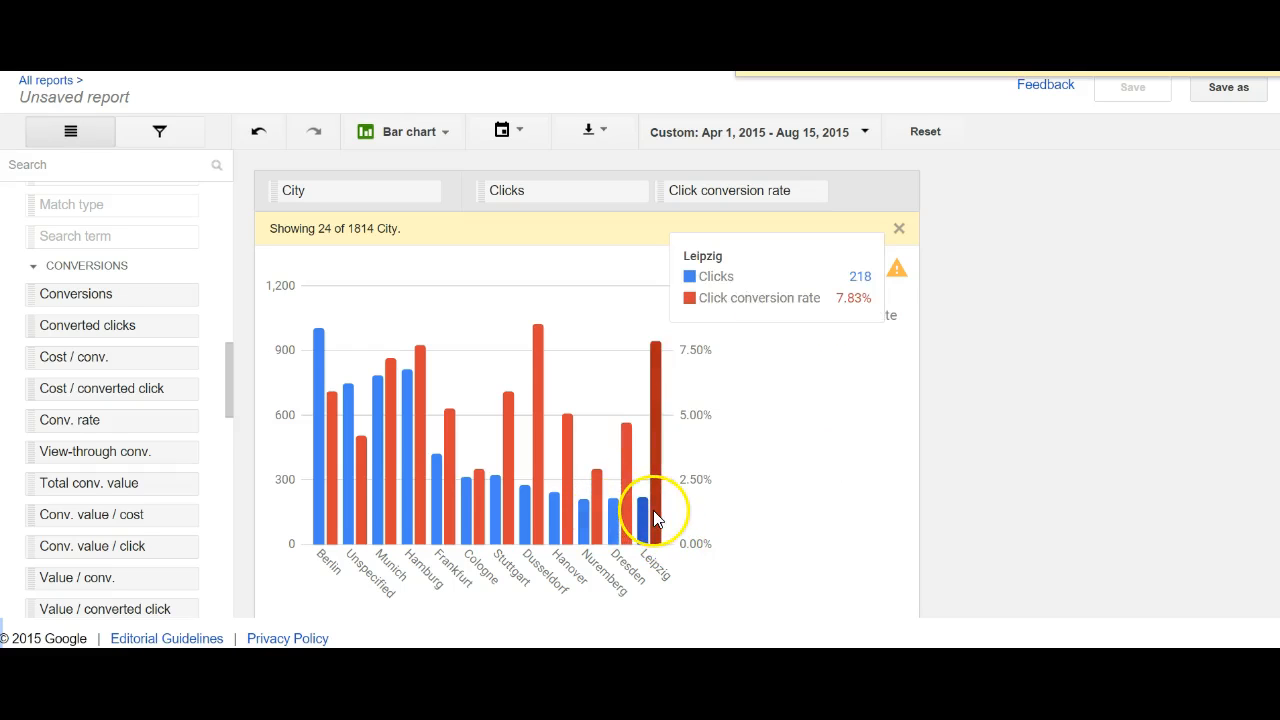
mouse_move(533, 355)
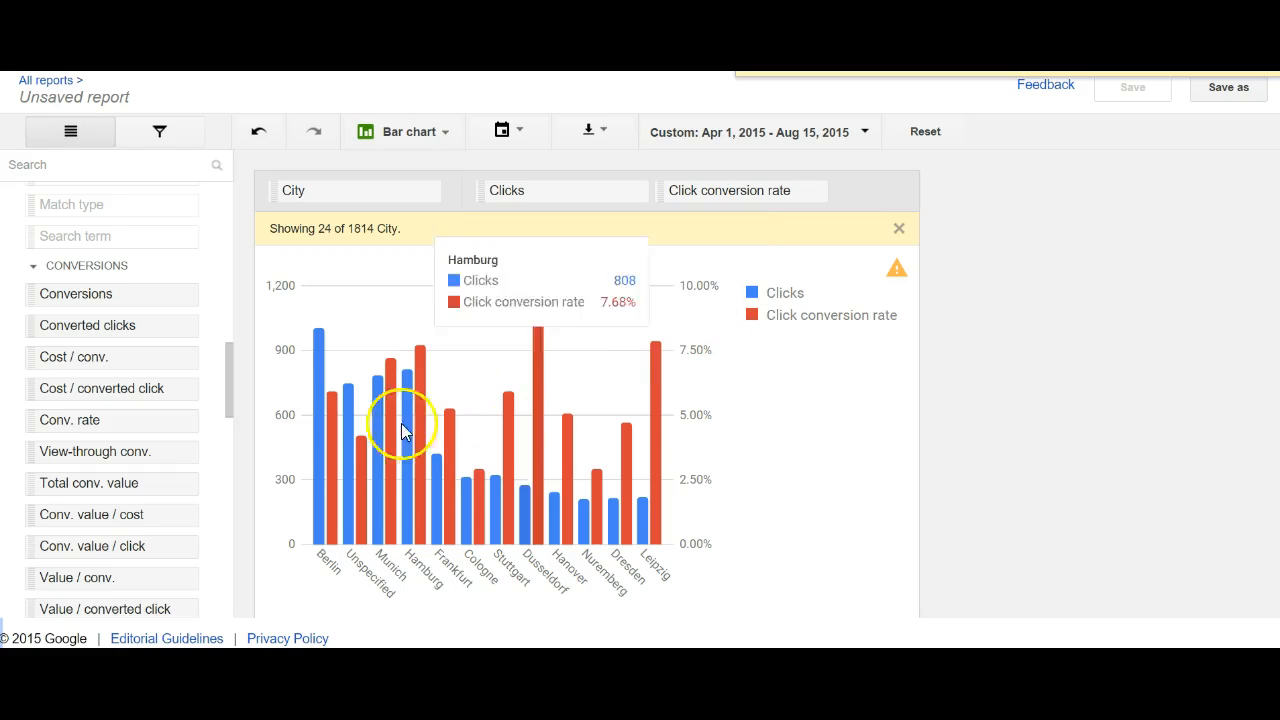
mouse_move(330, 420)
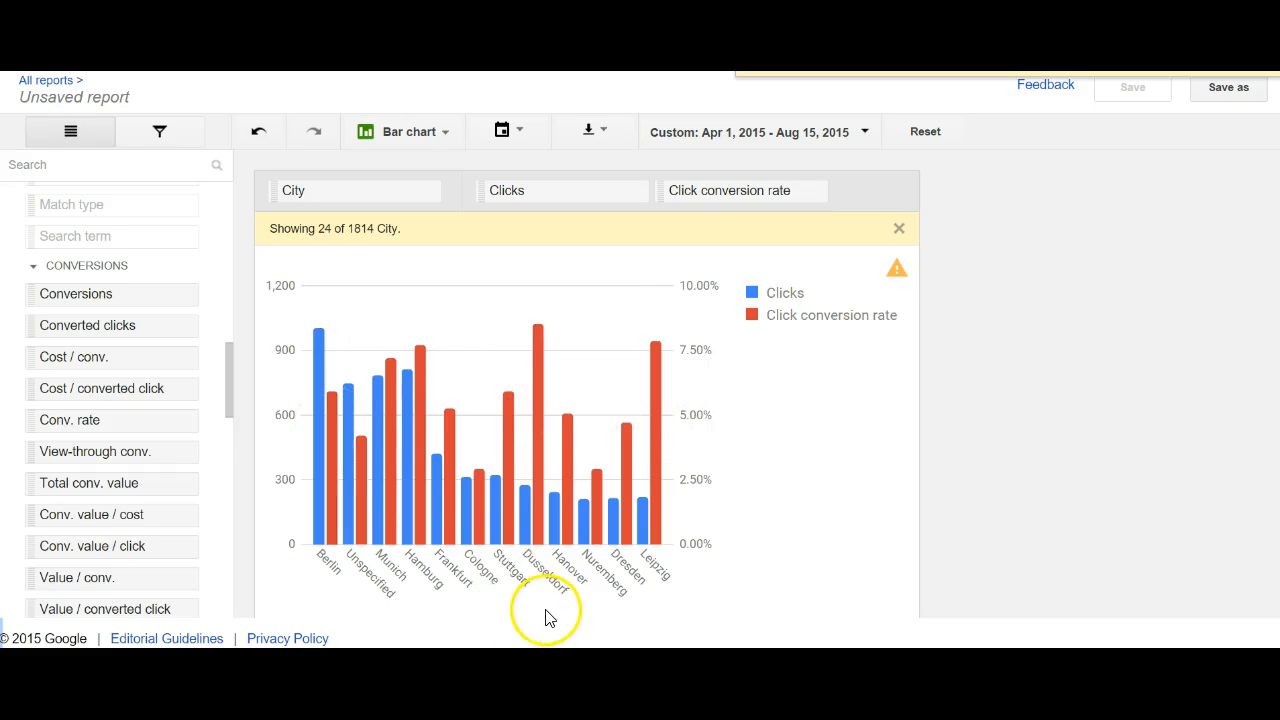
mouse_move(592, 532)
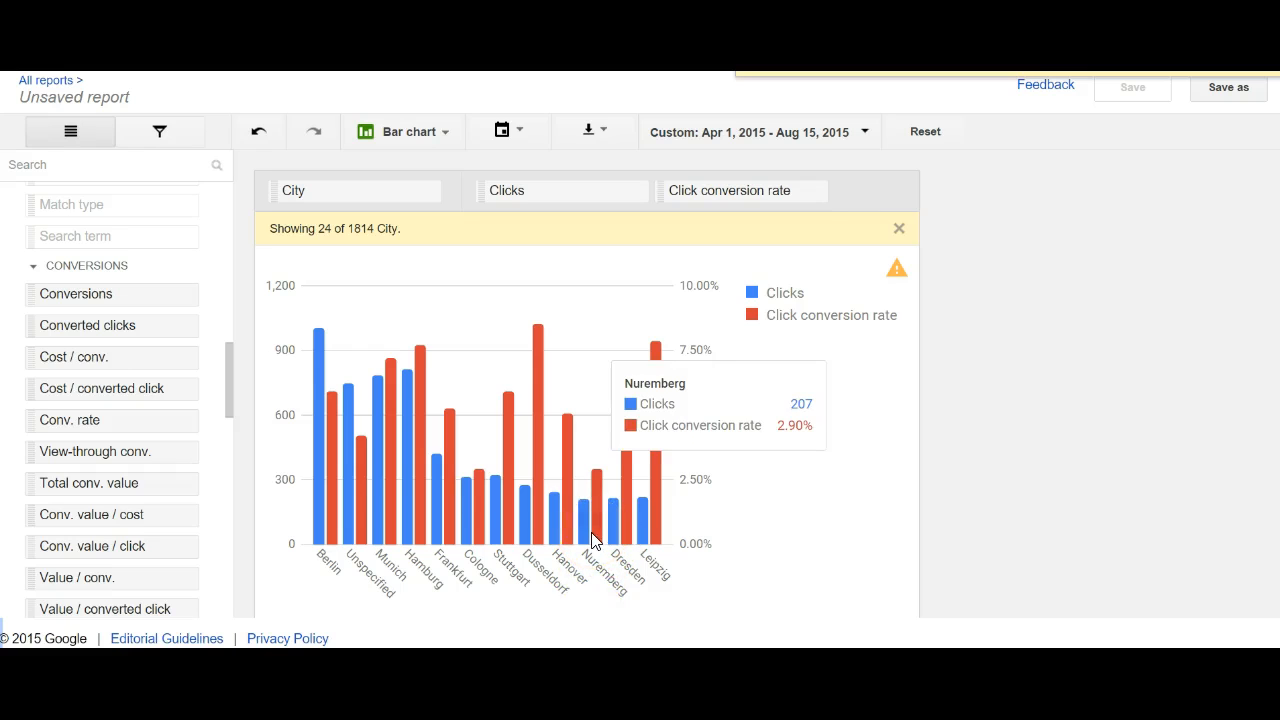
click(478, 535)
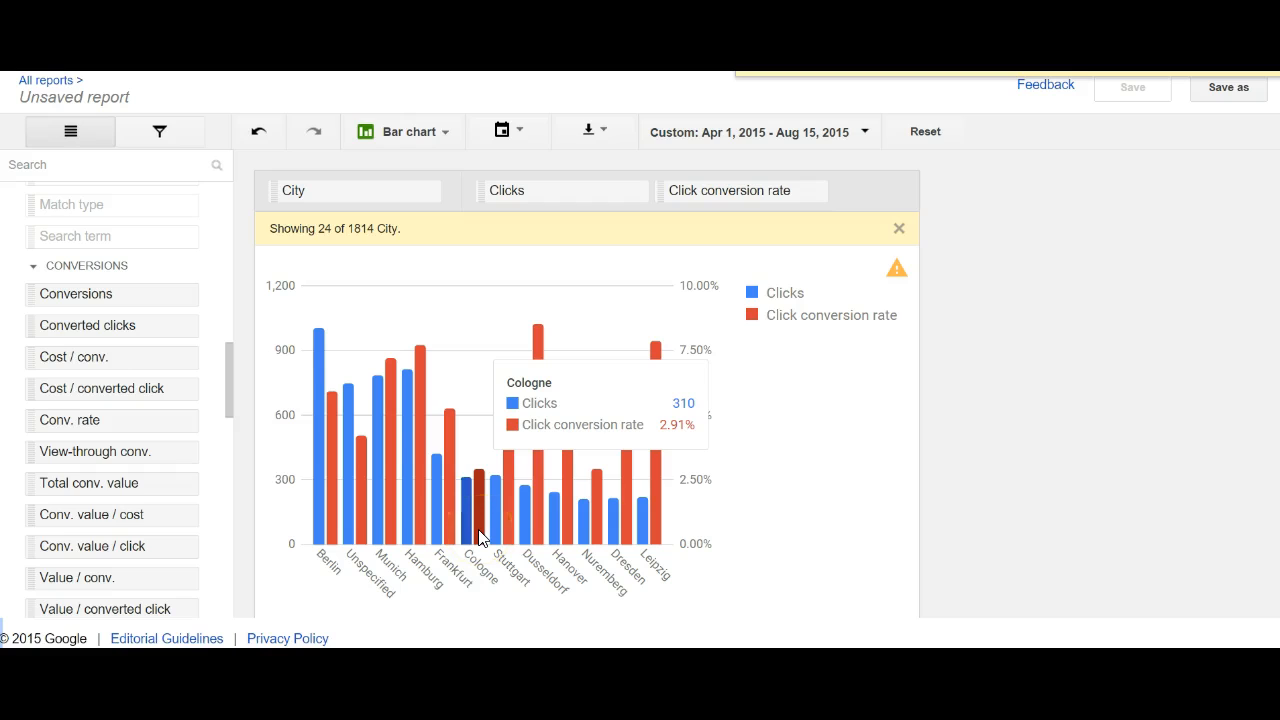
click(676, 510)
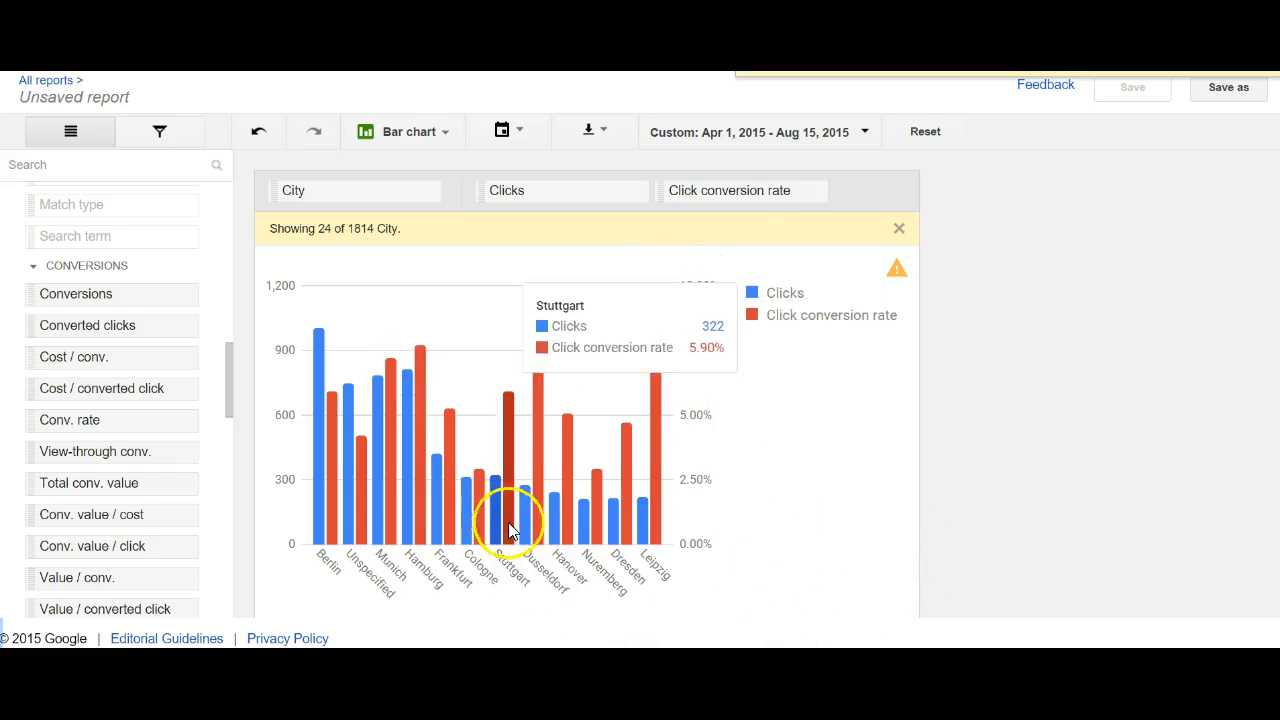
mouse_move(657, 538)
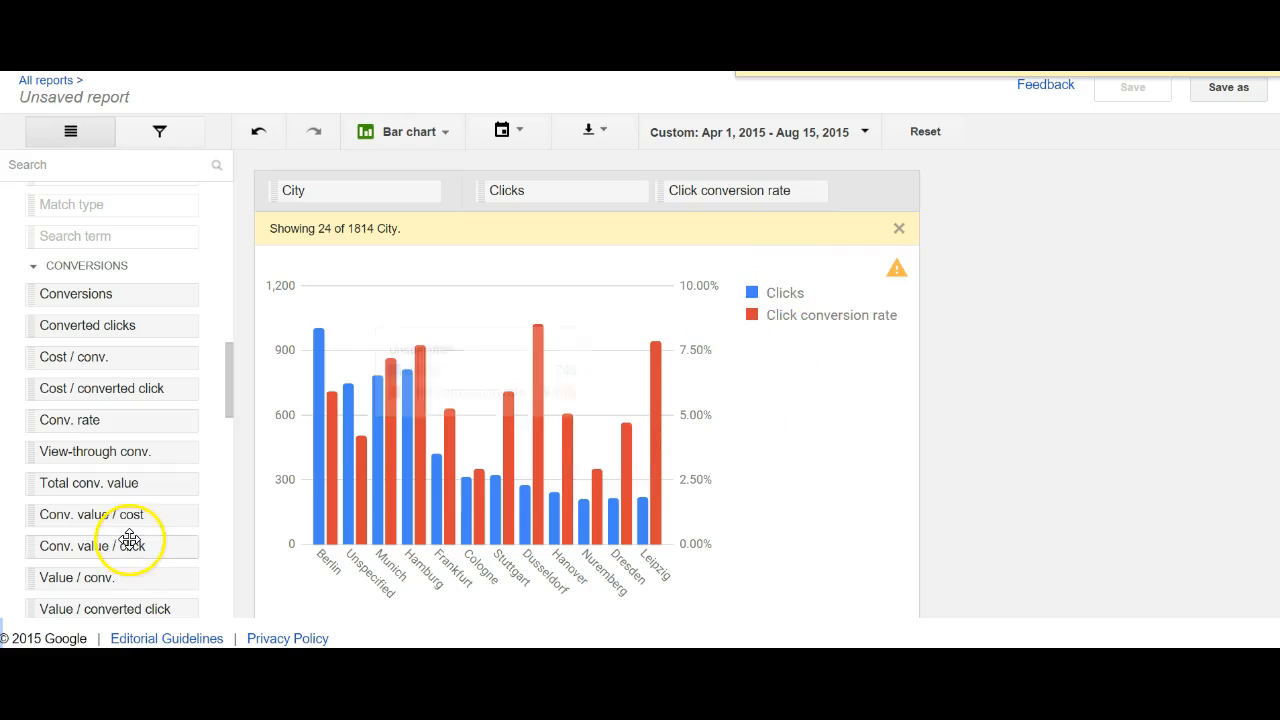
Replace Clicks with Cost / converted click and inspect the chart's values for Dusseldorf, Hamburg, Berlin and the unspecified location.
click(152, 390)
drag(152, 390, 671, 297)
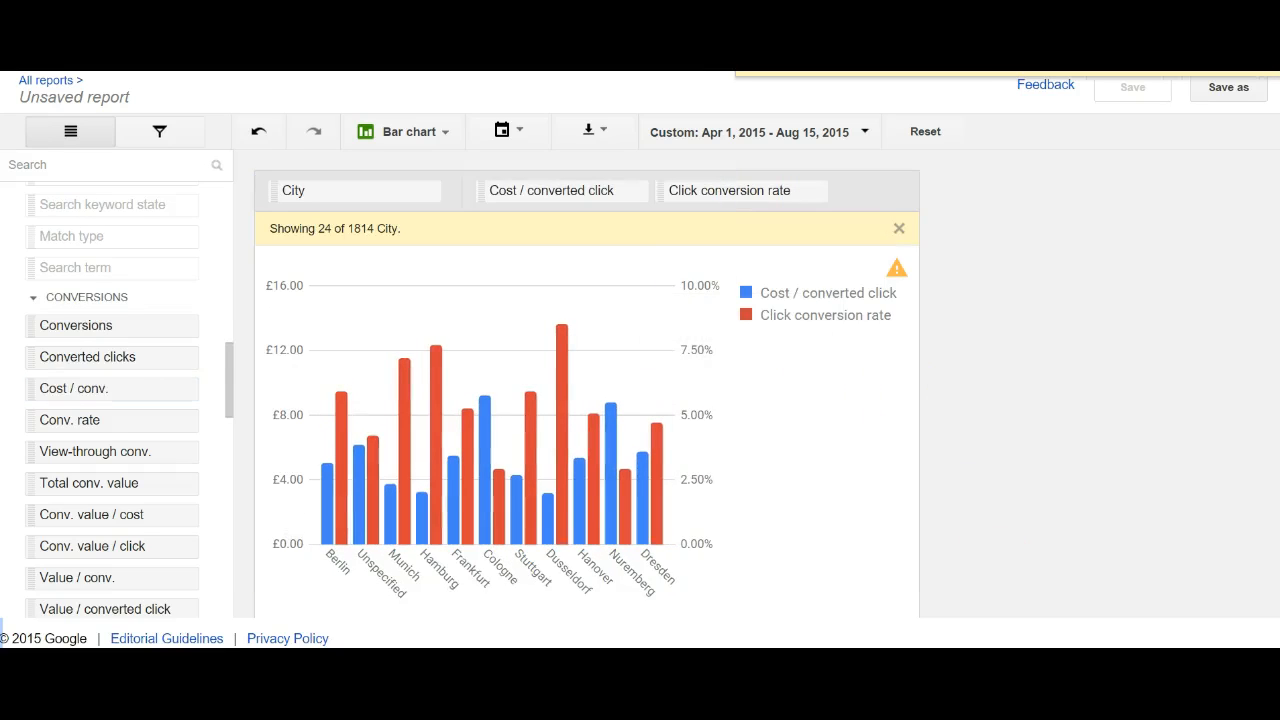
click(566, 538)
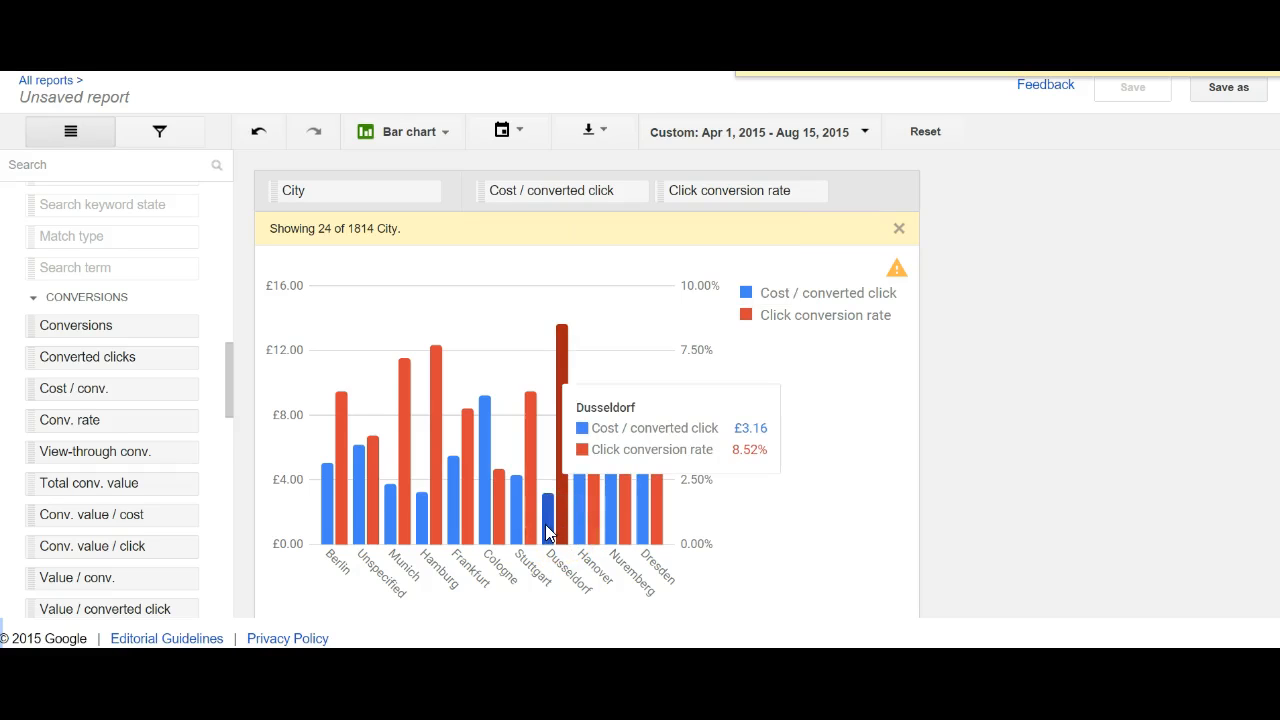
click(427, 537)
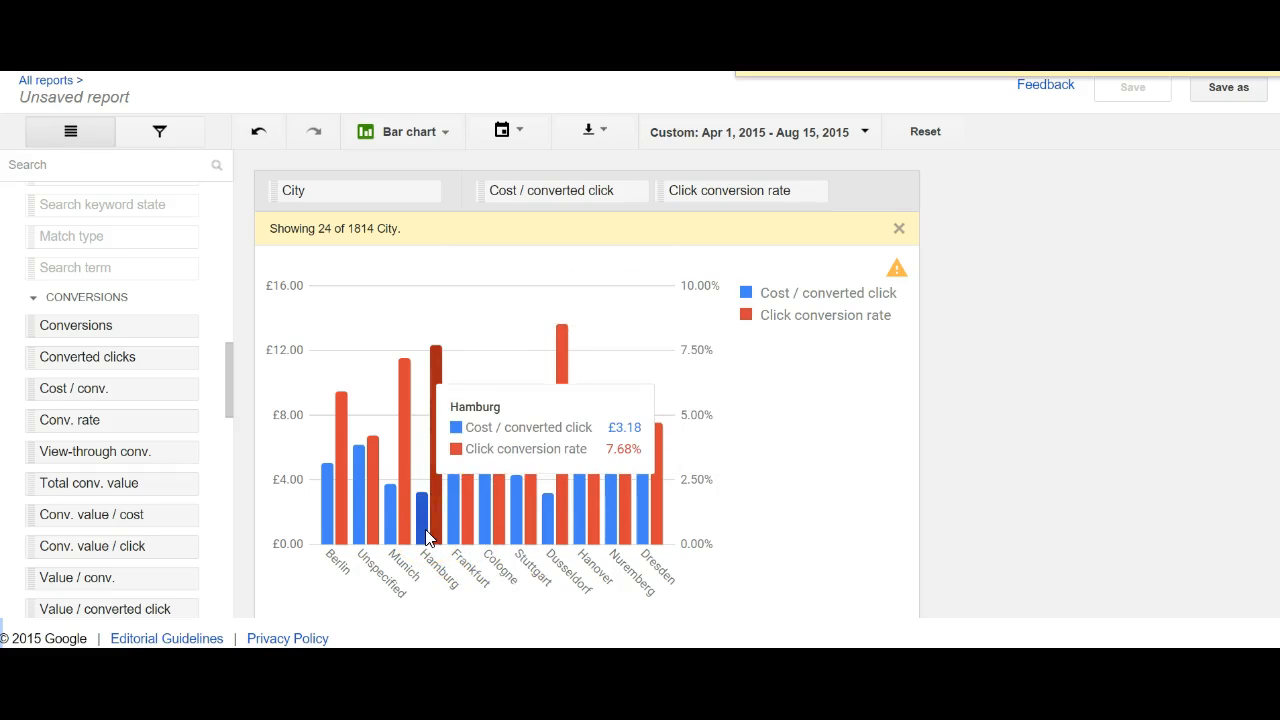
click(361, 492)
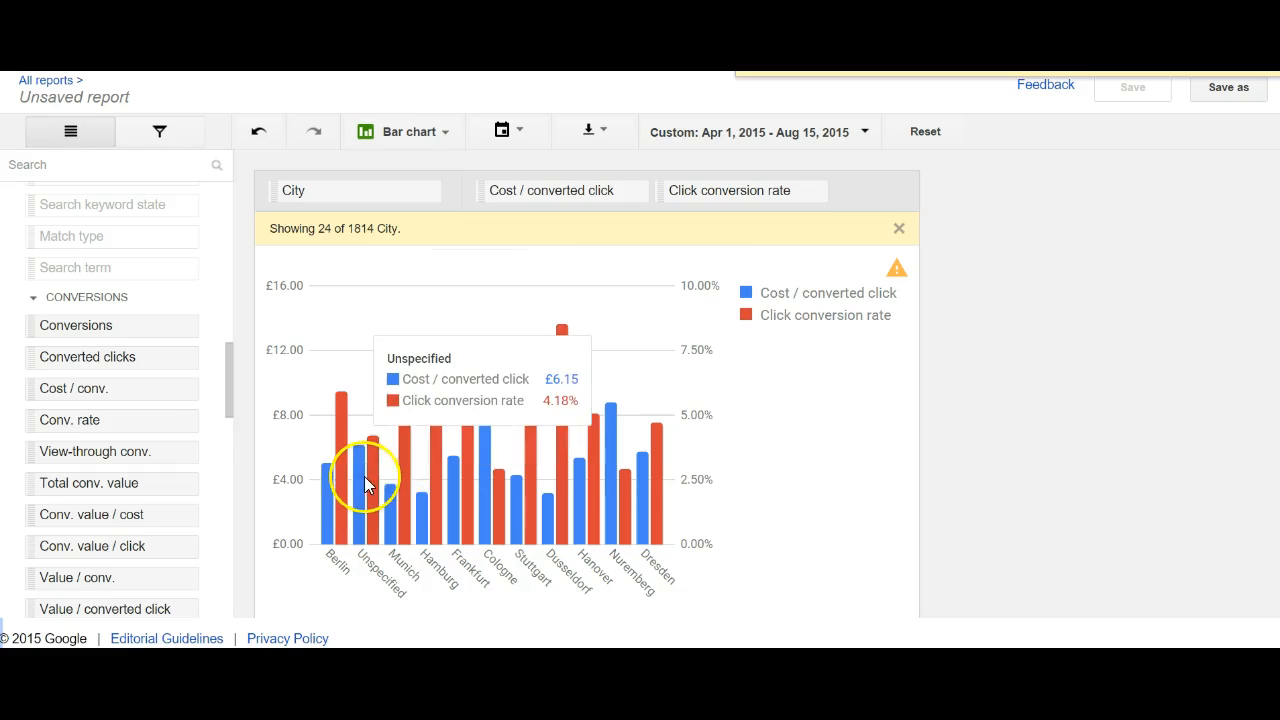
click(329, 484)
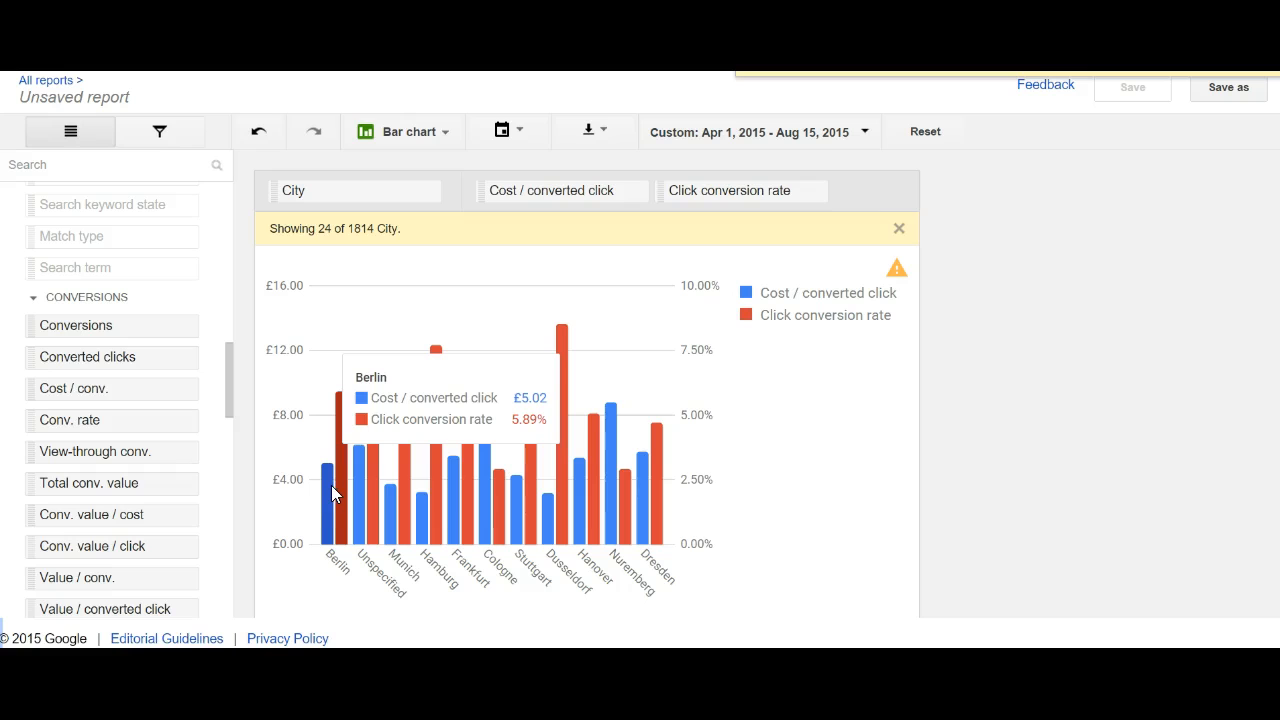
click(362, 488)
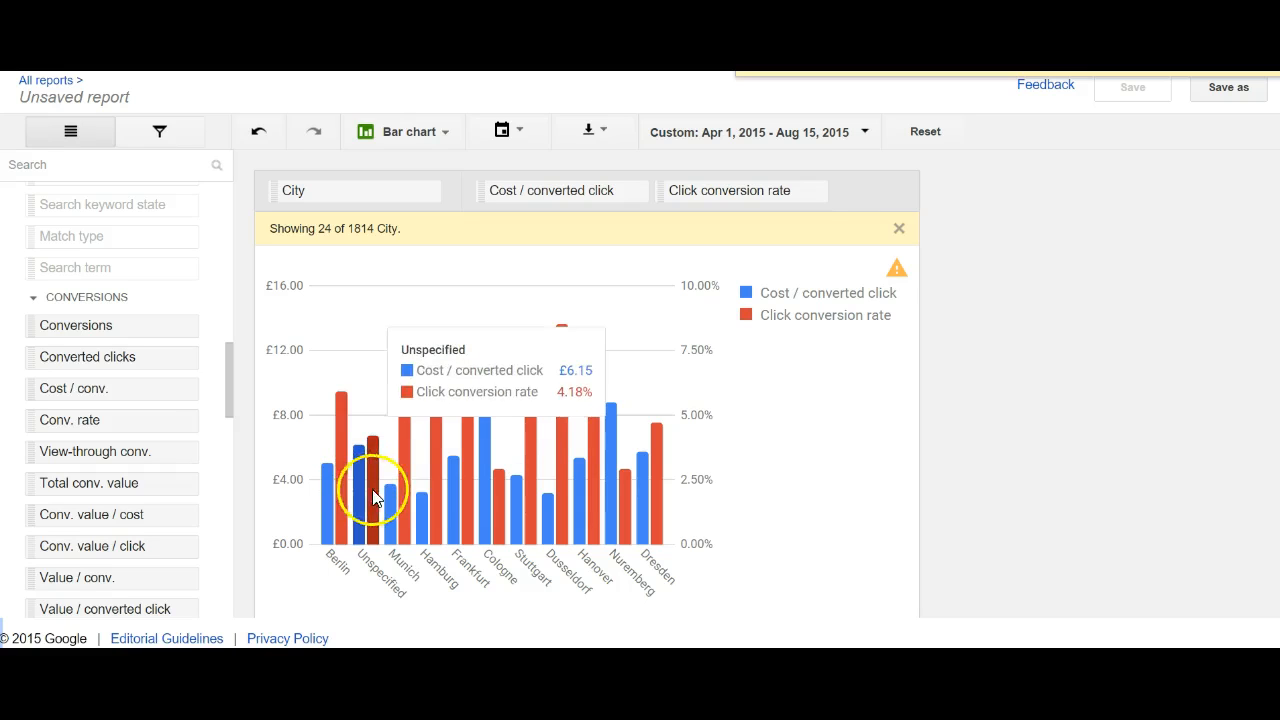
Compare cost per converted click and click conversion rate for Munich, Hamburg and Dusseldorf in the bar chart.
click(390, 502)
click(419, 505)
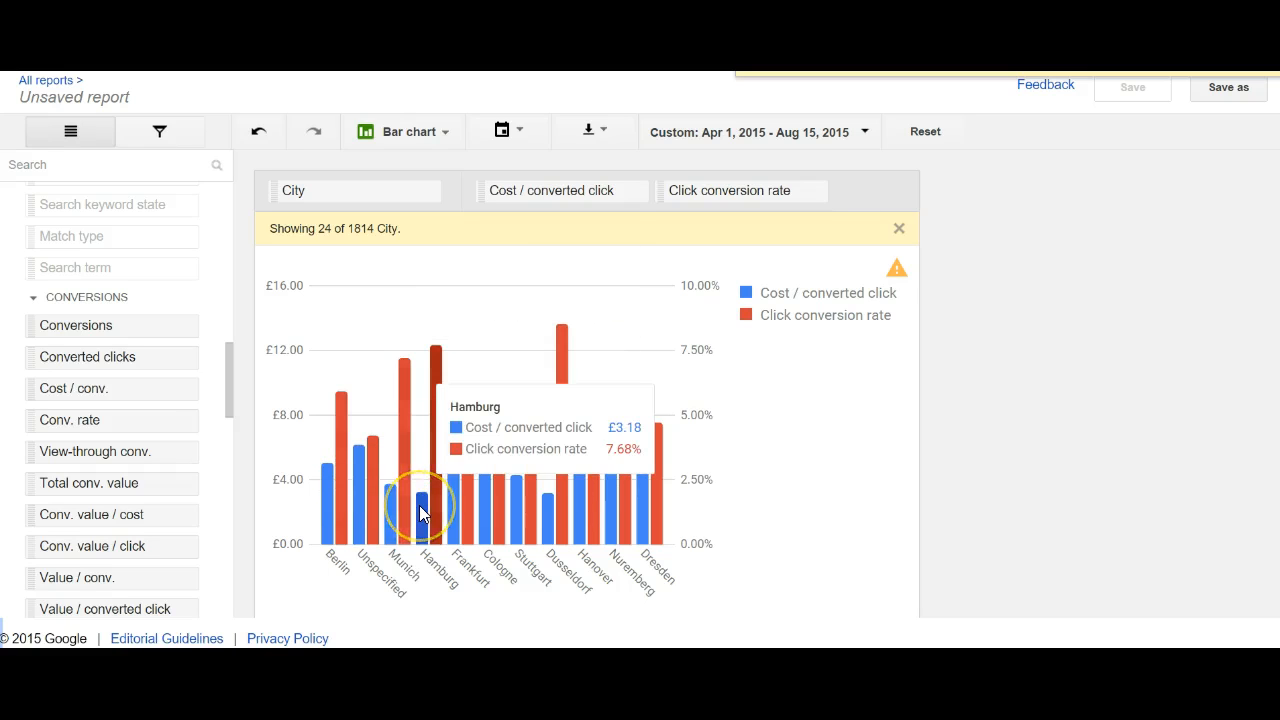
click(541, 505)
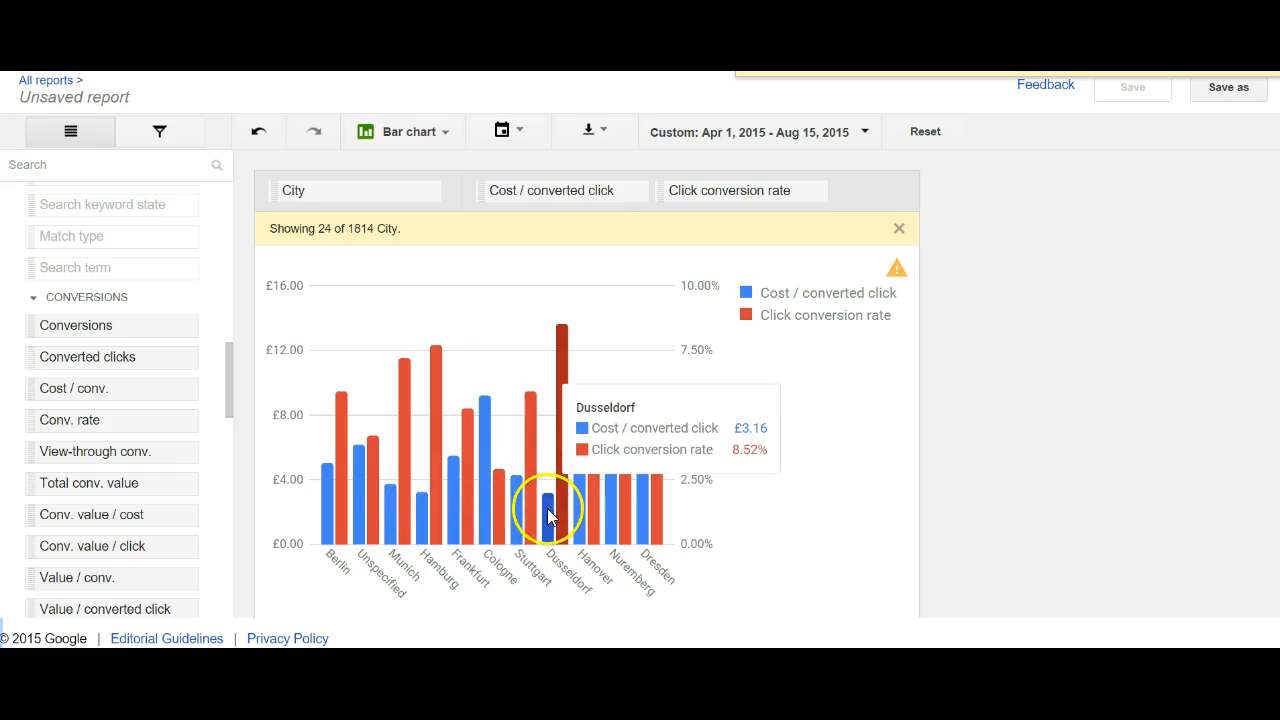
click(658, 515)
mouse_move(499, 479)
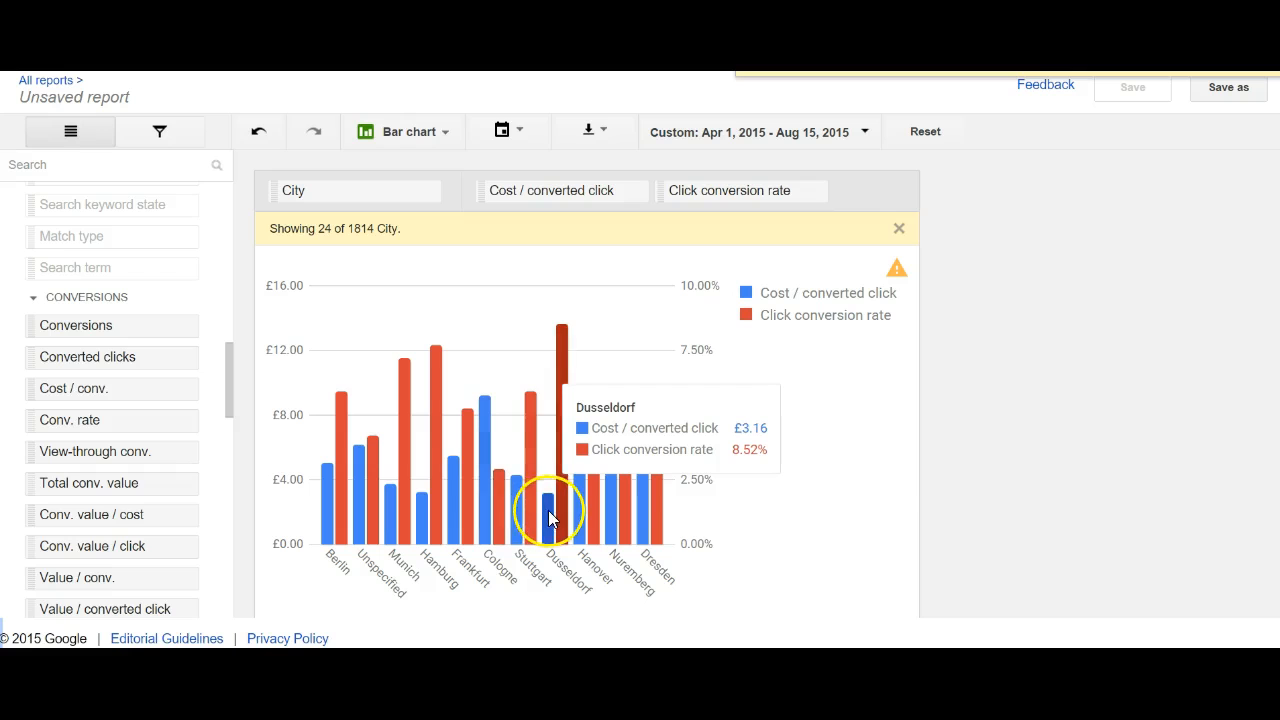
click(390, 514)
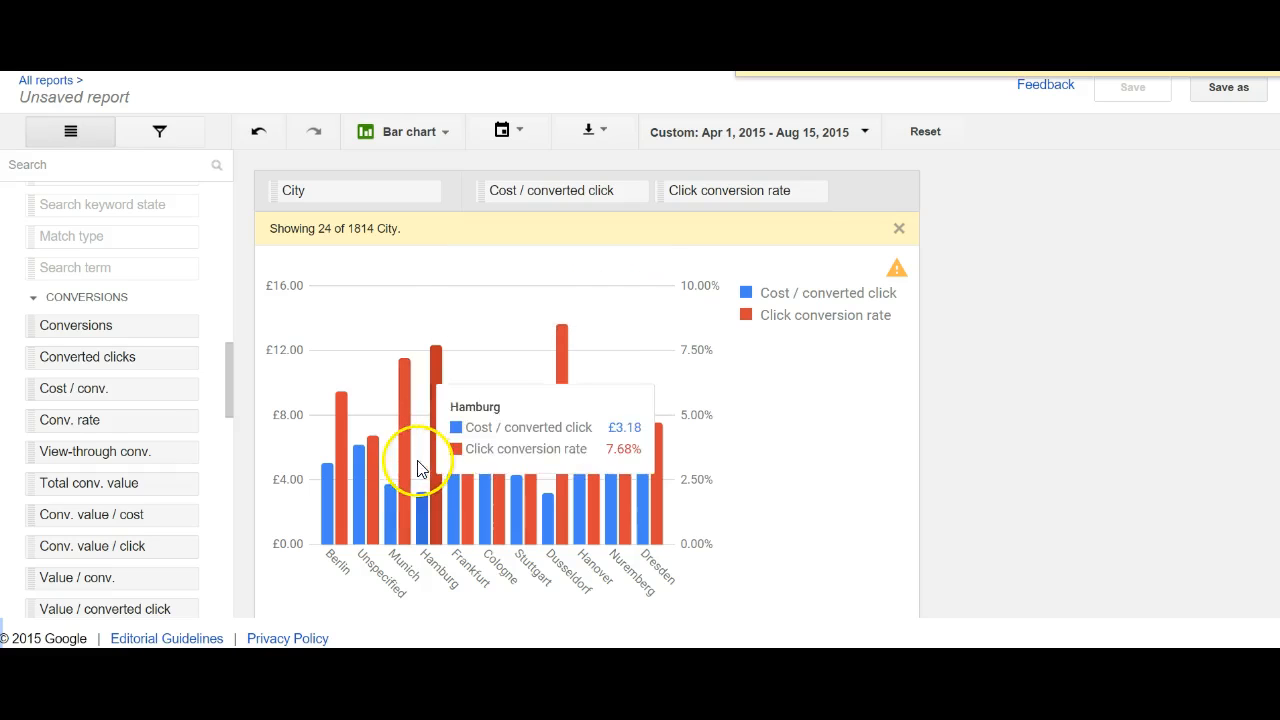
click(390, 514)
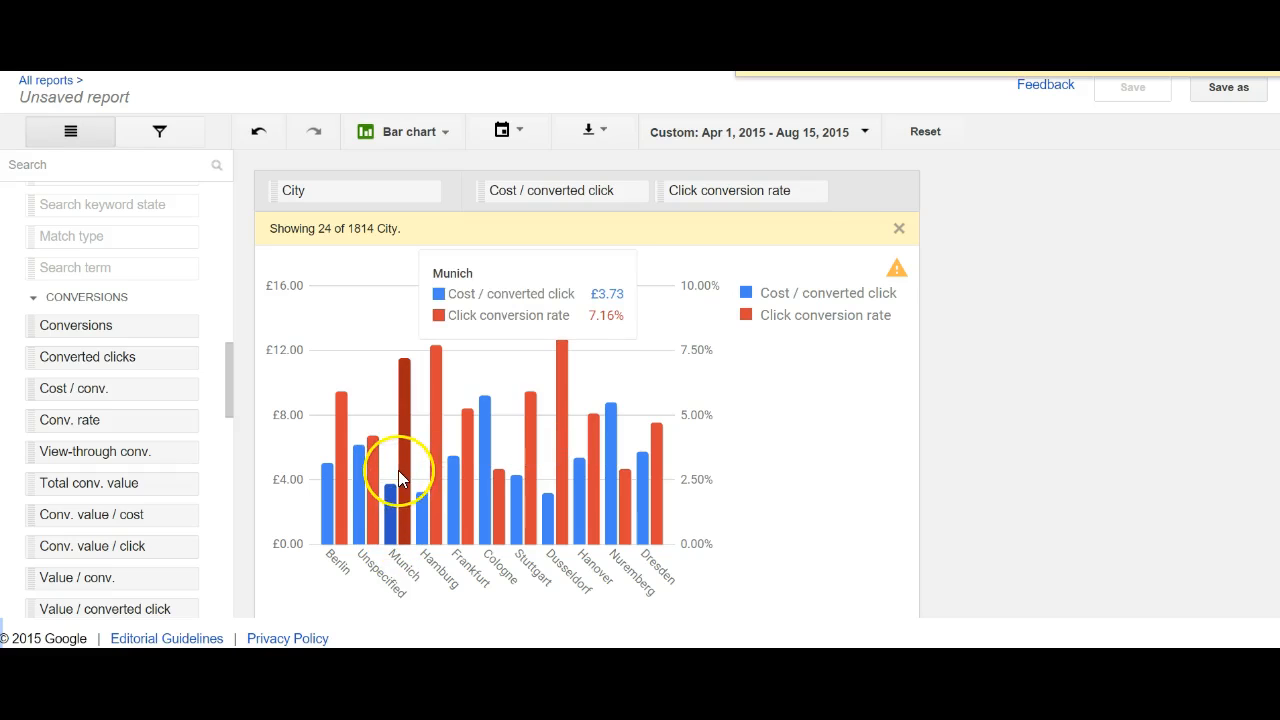
click(396, 470)
click(403, 460)
click(393, 490)
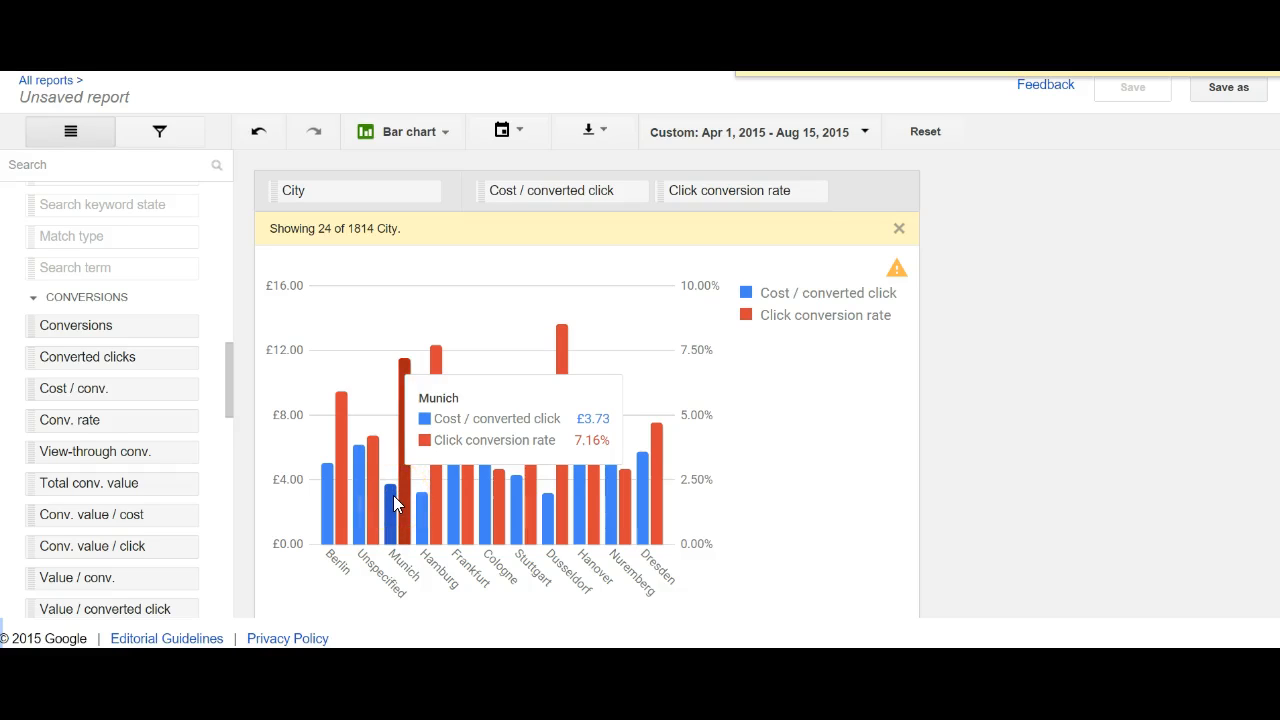
click(425, 502)
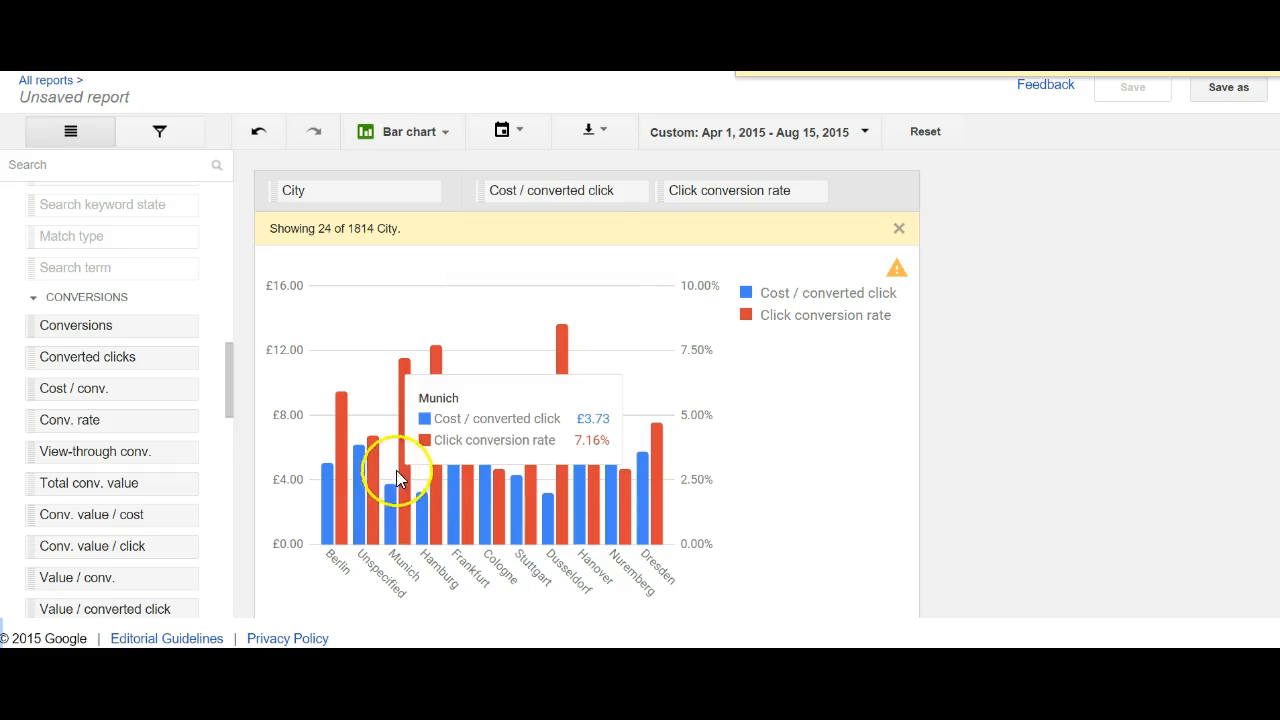
Examine cost per converted click and click conversion rate for Cologne, Frankfurt and Nuremberg in the bar chart.
click(427, 525)
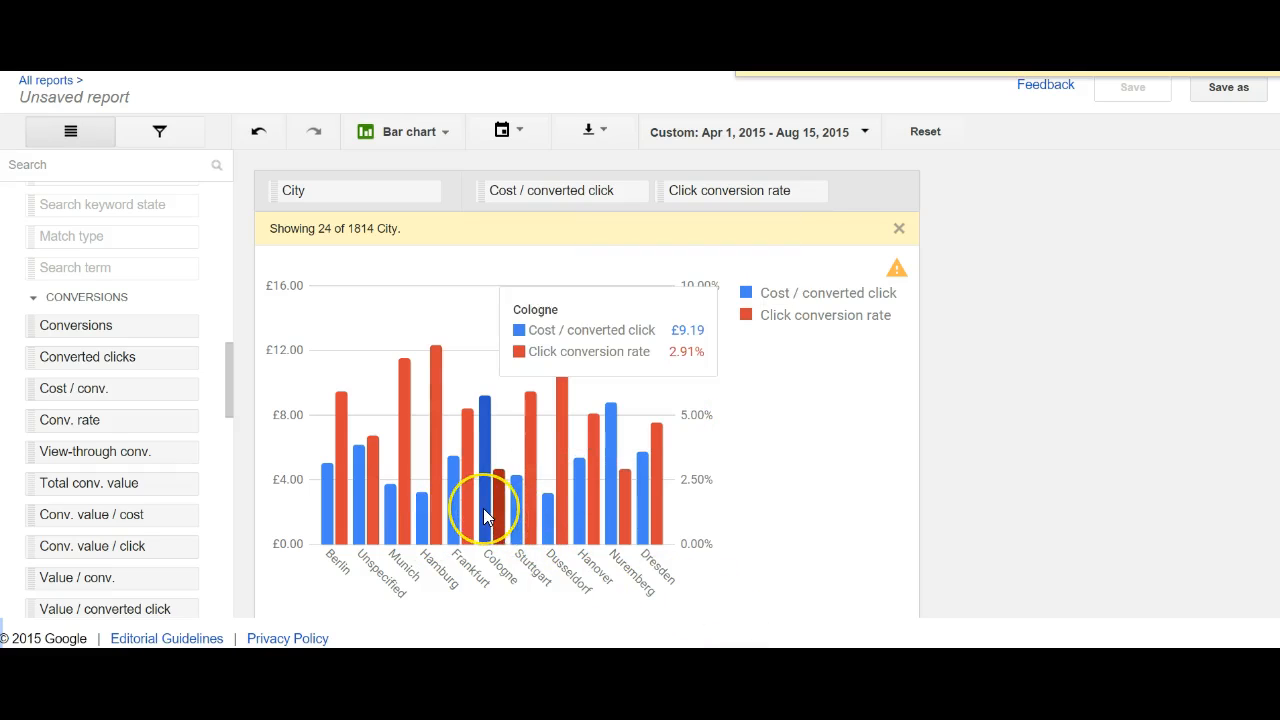
click(464, 435)
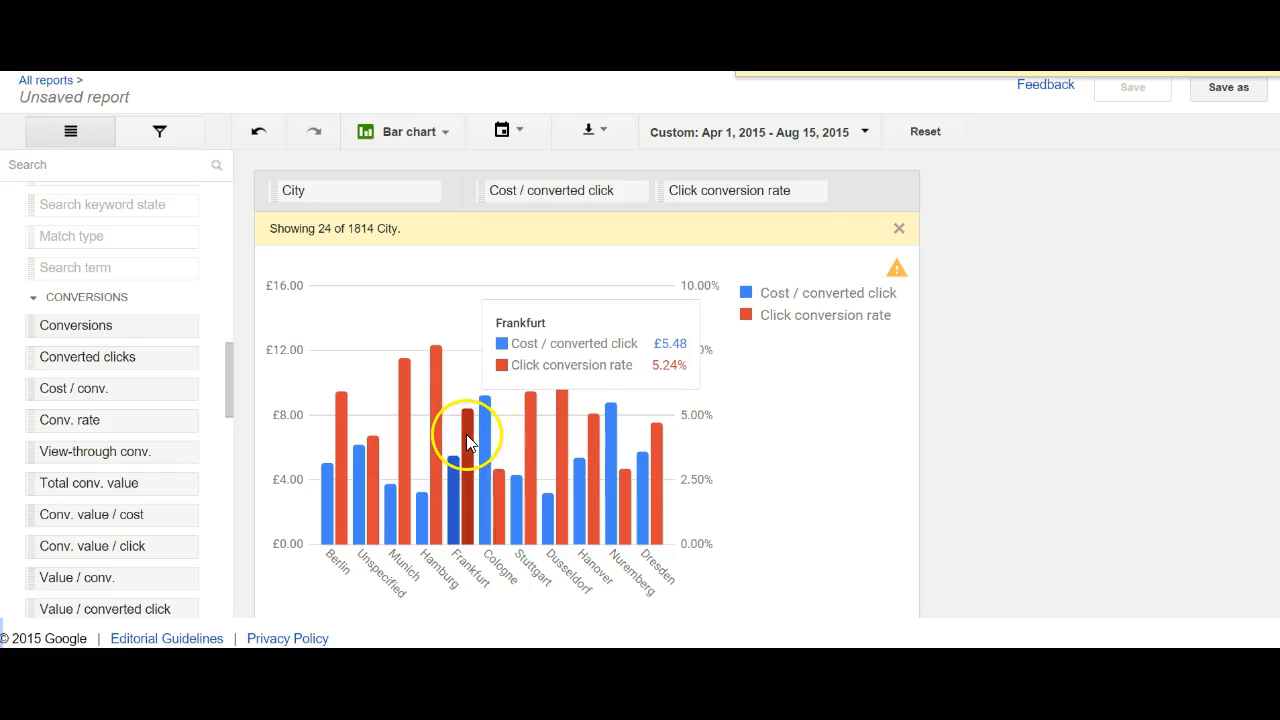
click(495, 488)
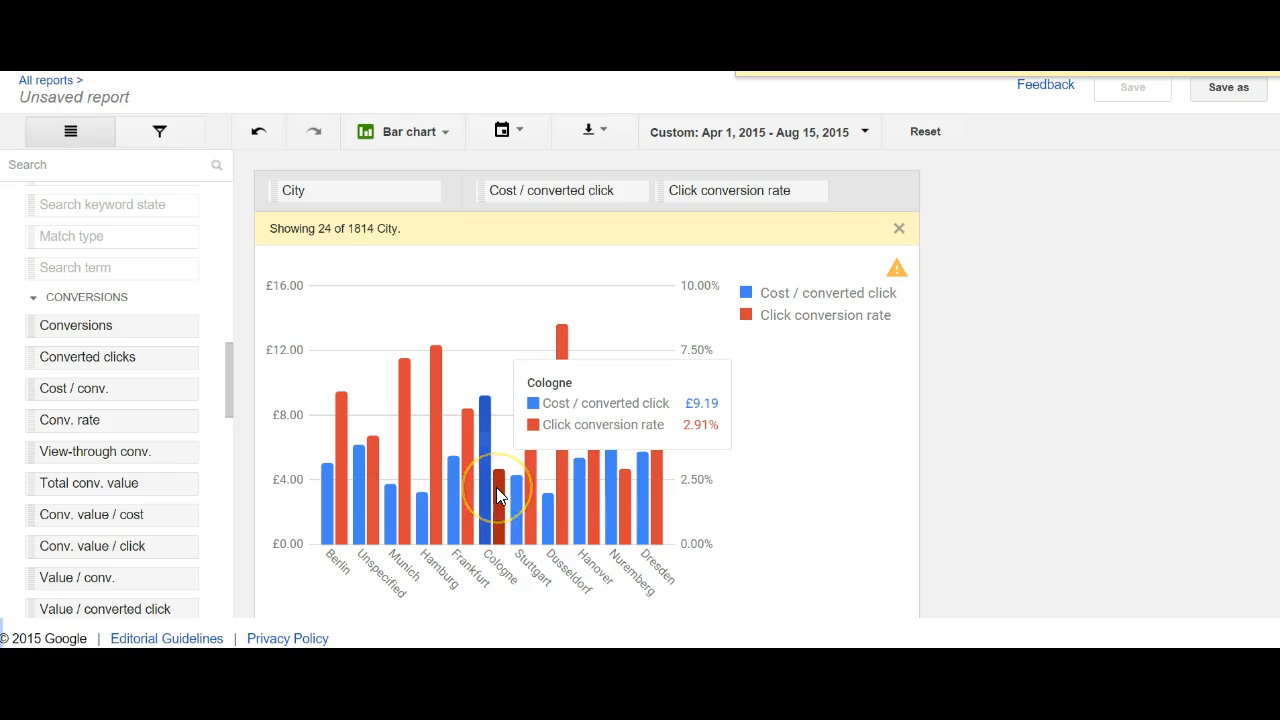
click(586, 591)
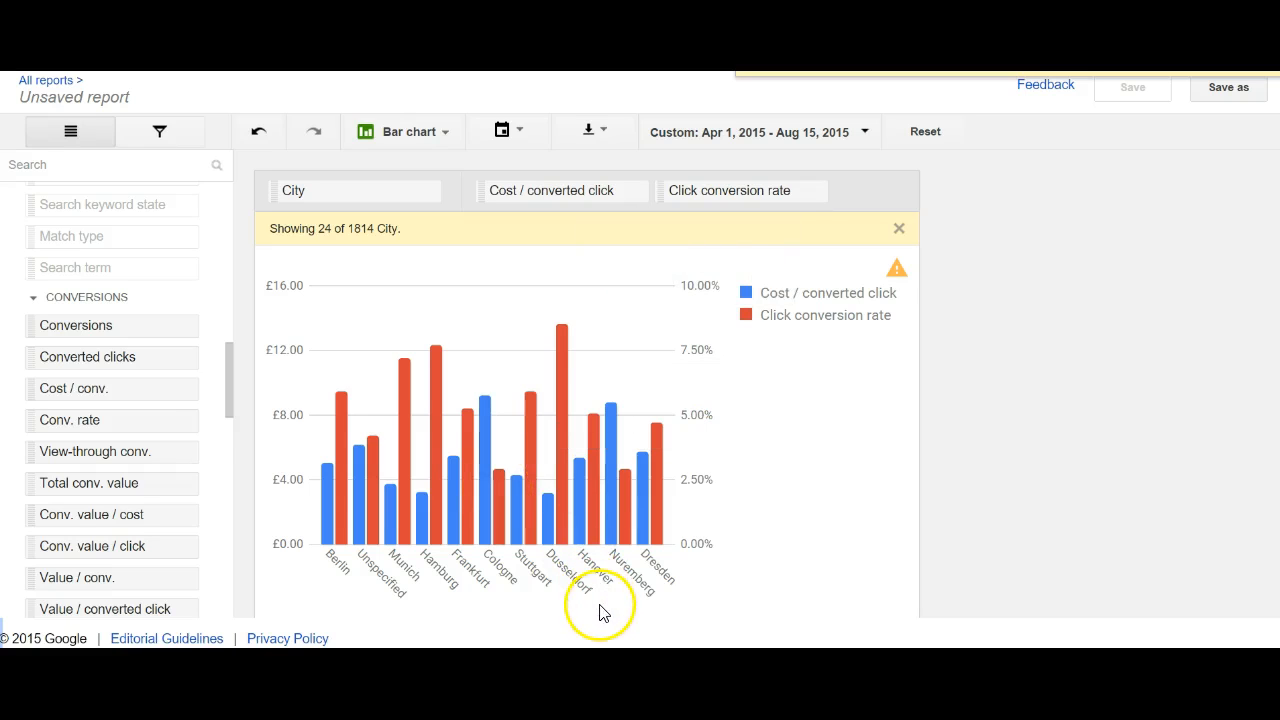
click(614, 528)
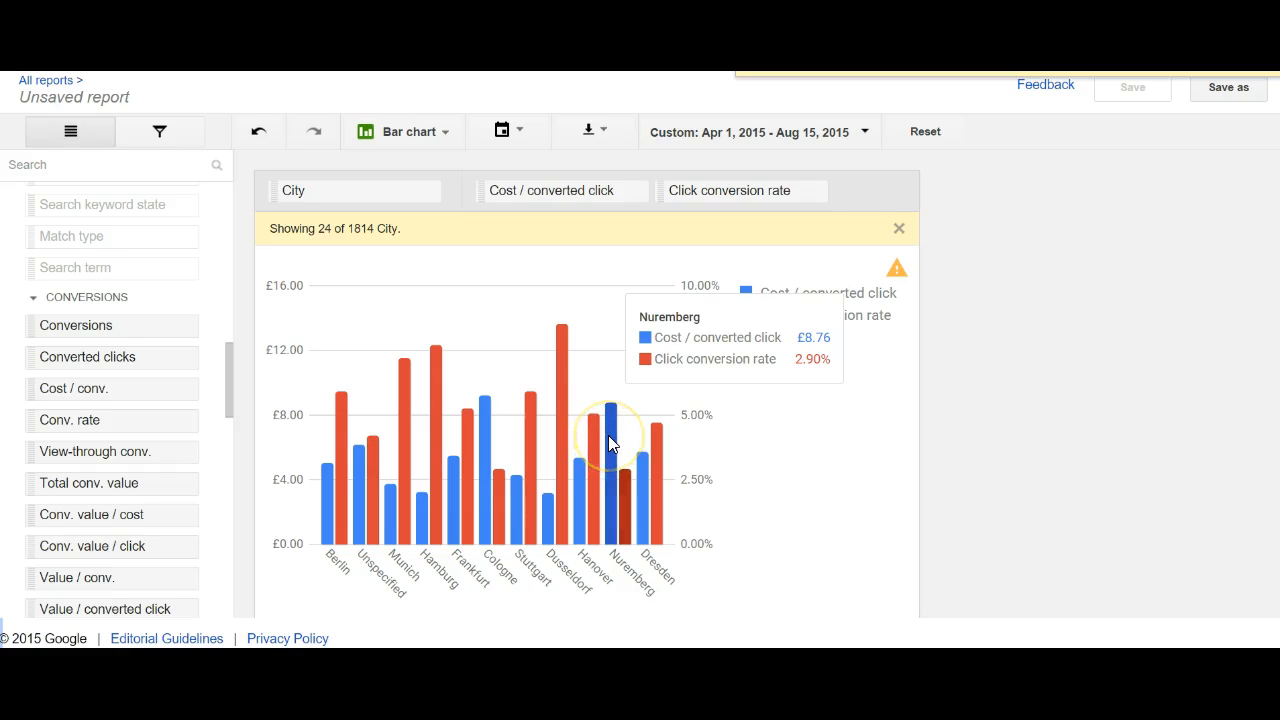
click(619, 490)
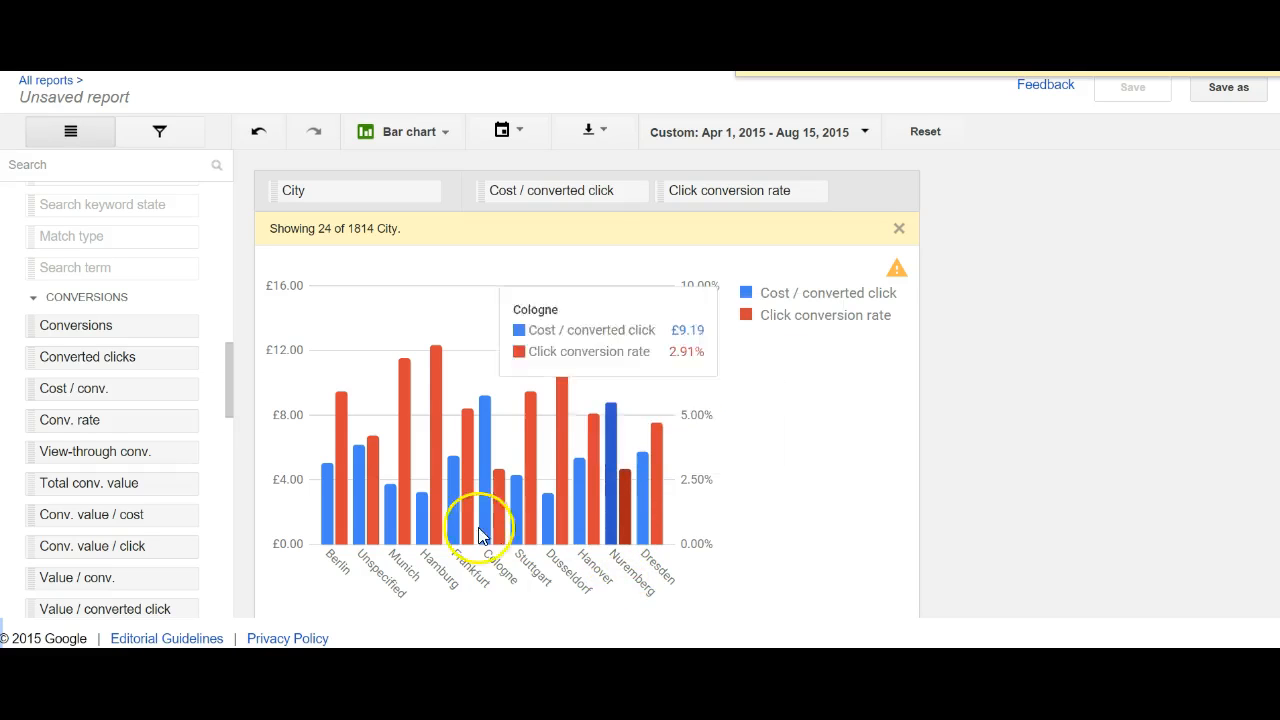
click(624, 525)
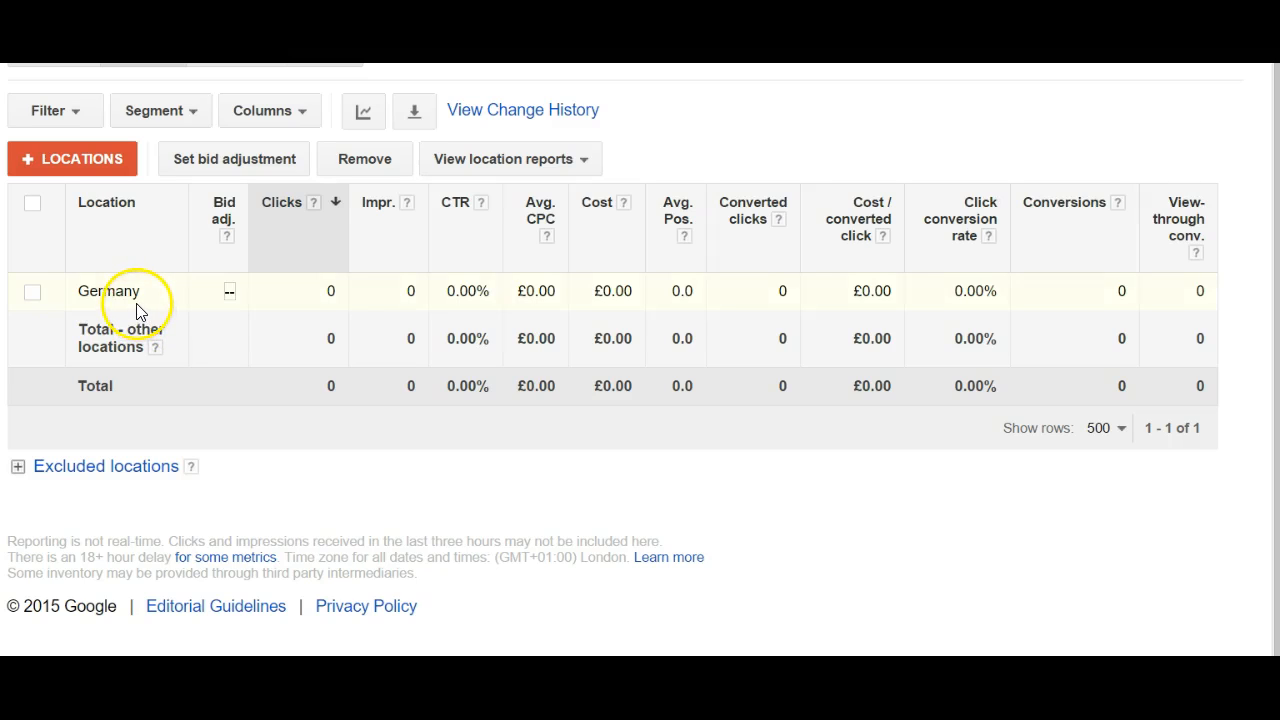
Add the city of Dusseldorf, North Rhine-Westphalia, Germany to the campaign's targeted locations and save the change.
click(85, 156)
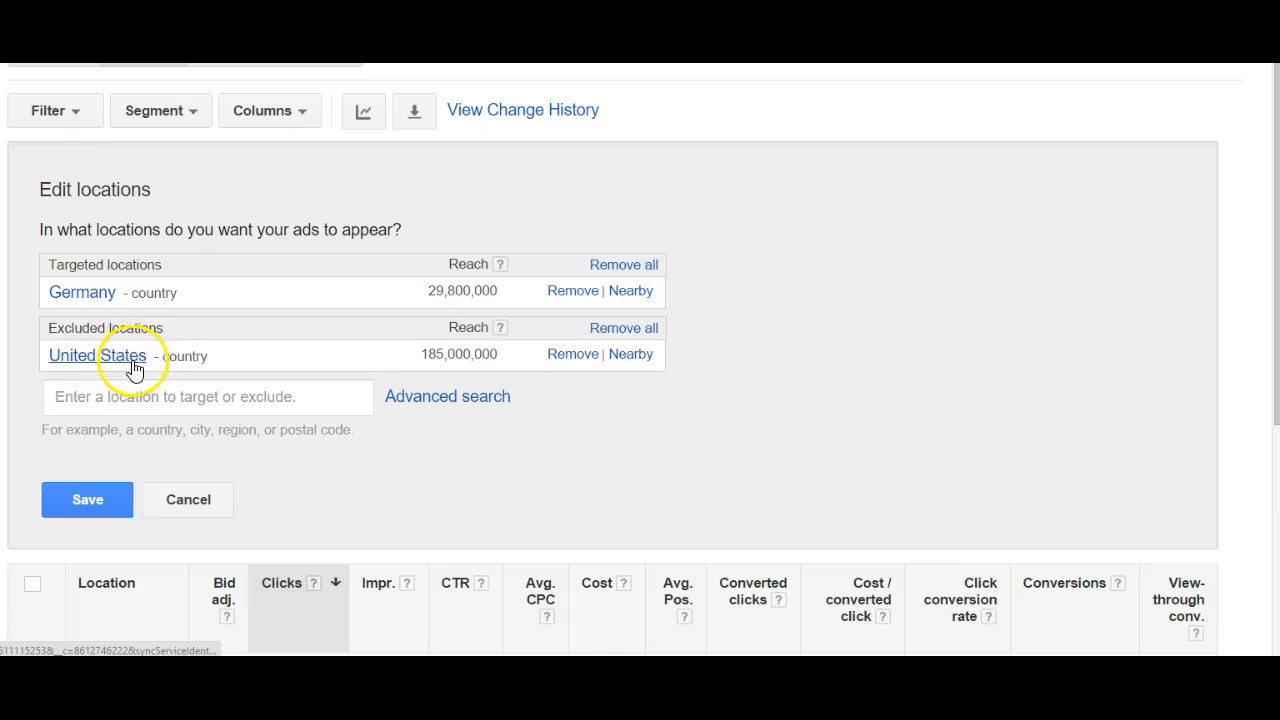
click(149, 400)
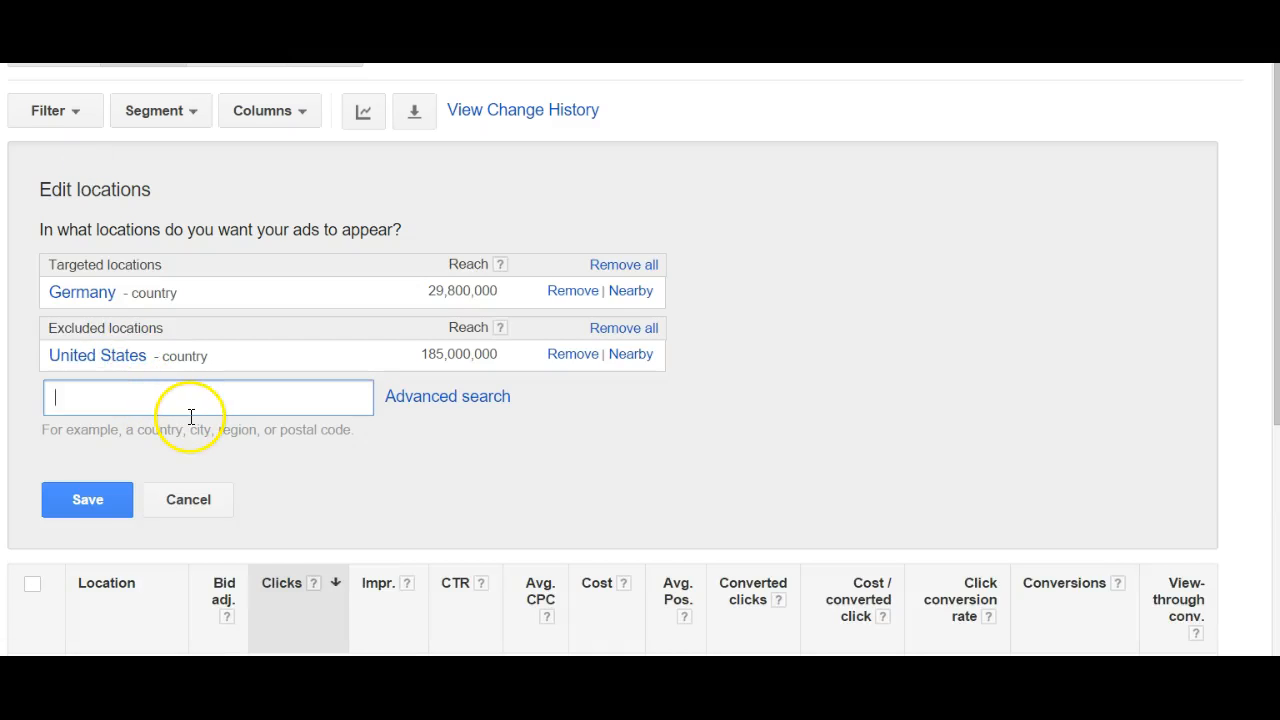
text(dussel)
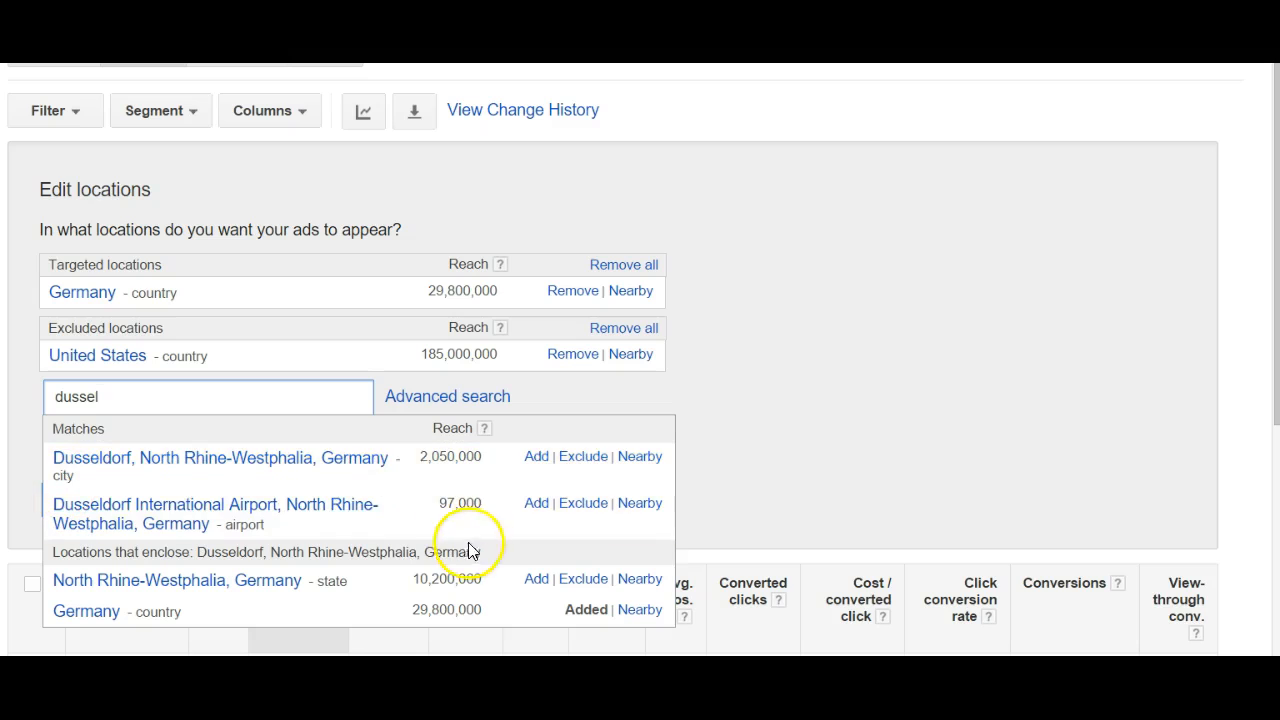
click(536, 457)
click(100, 555)
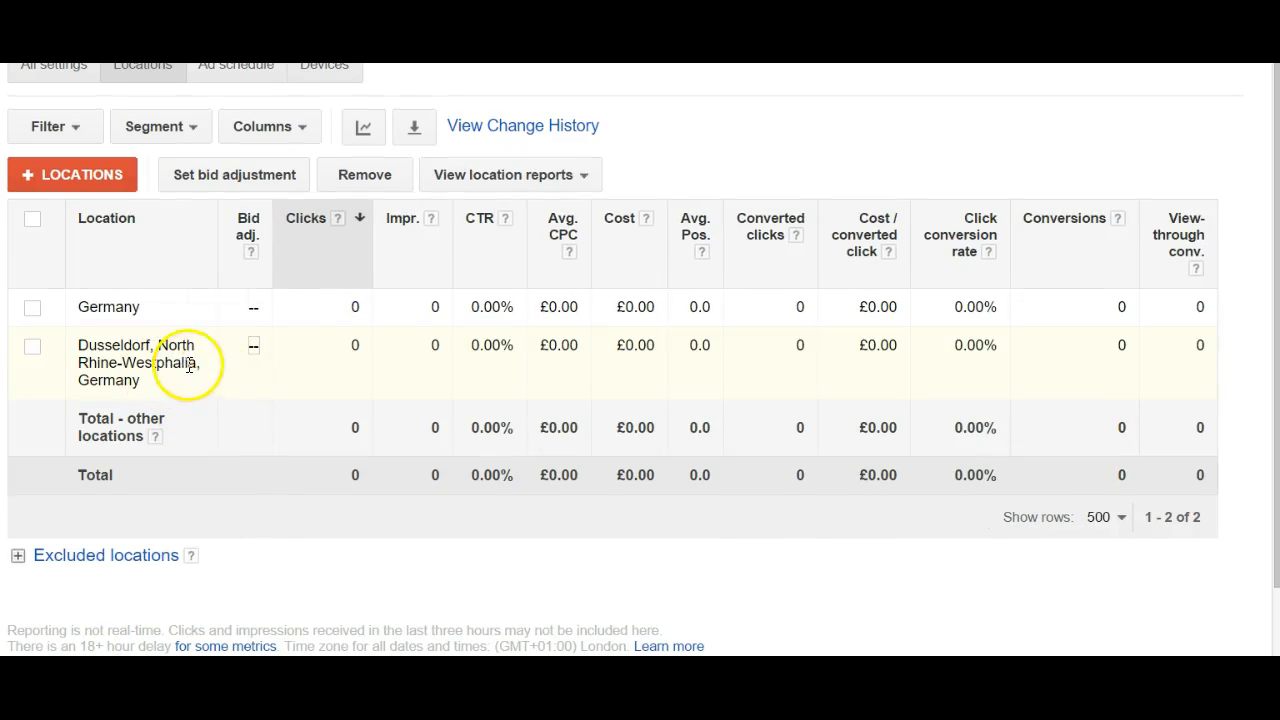
Set the bid adjustment for Dusseldorf to an increase of 20% and save it.
click(254, 346)
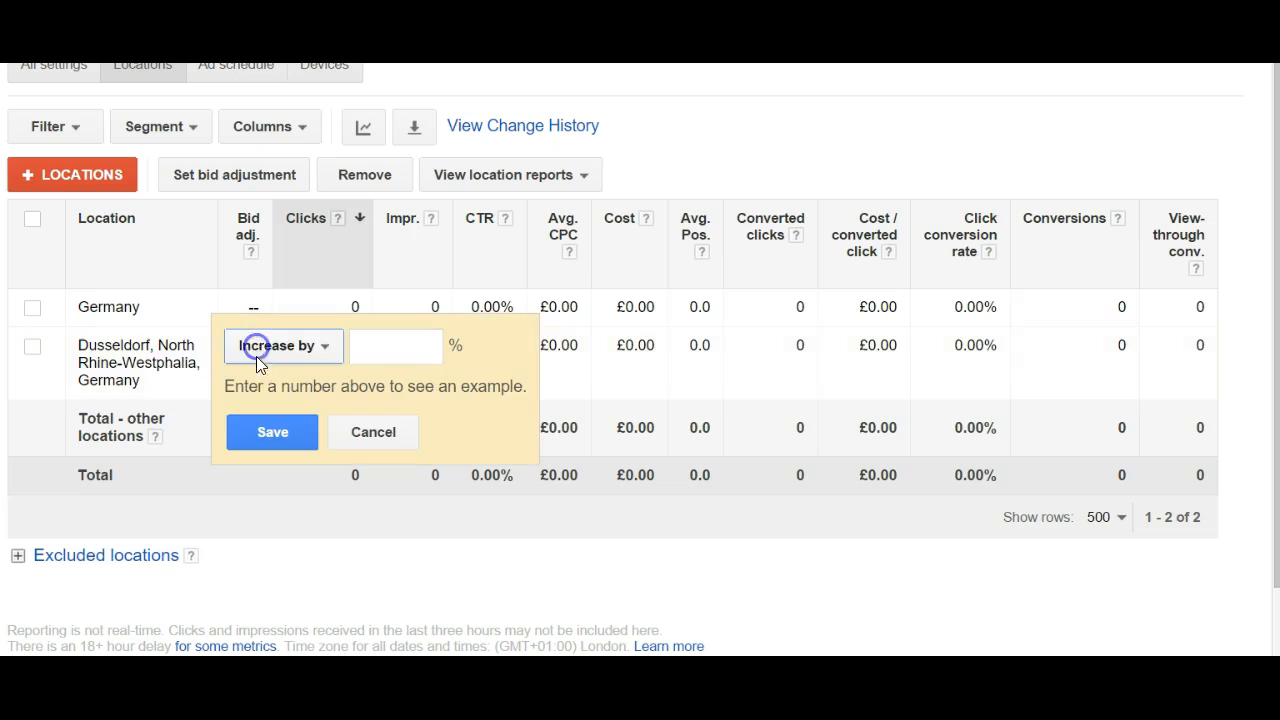
click(398, 346)
text(20)
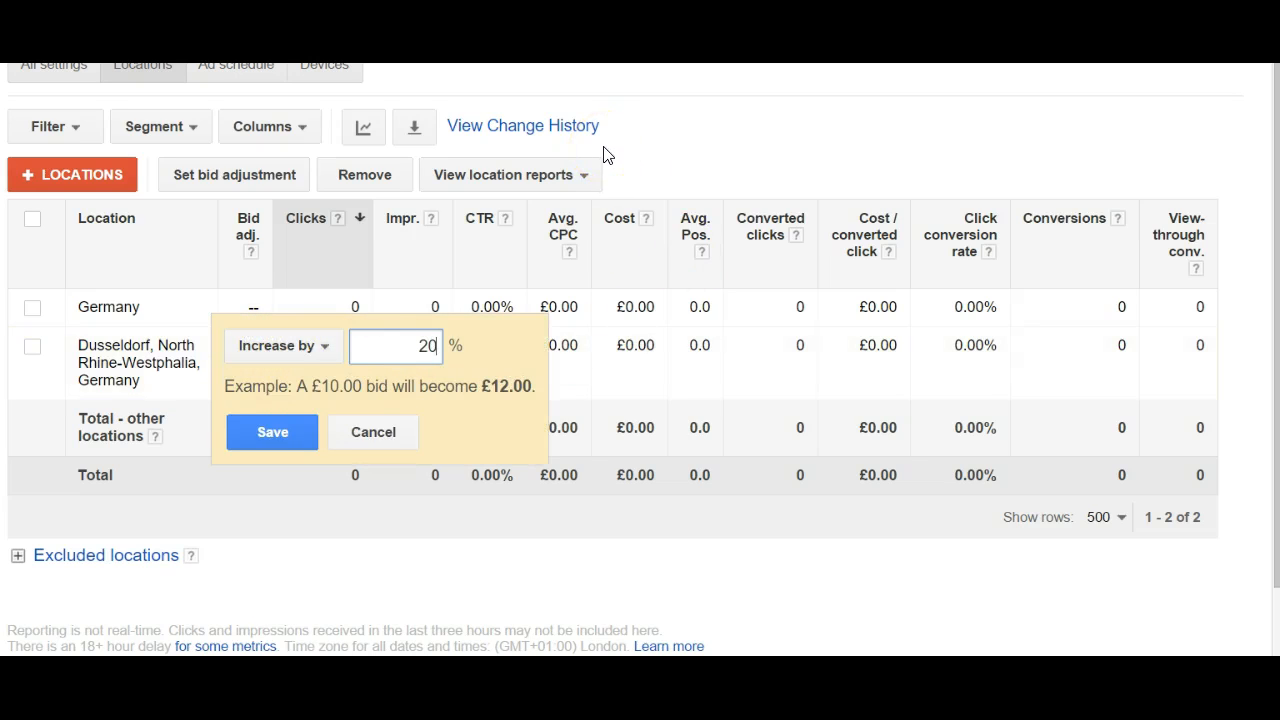
click(272, 432)
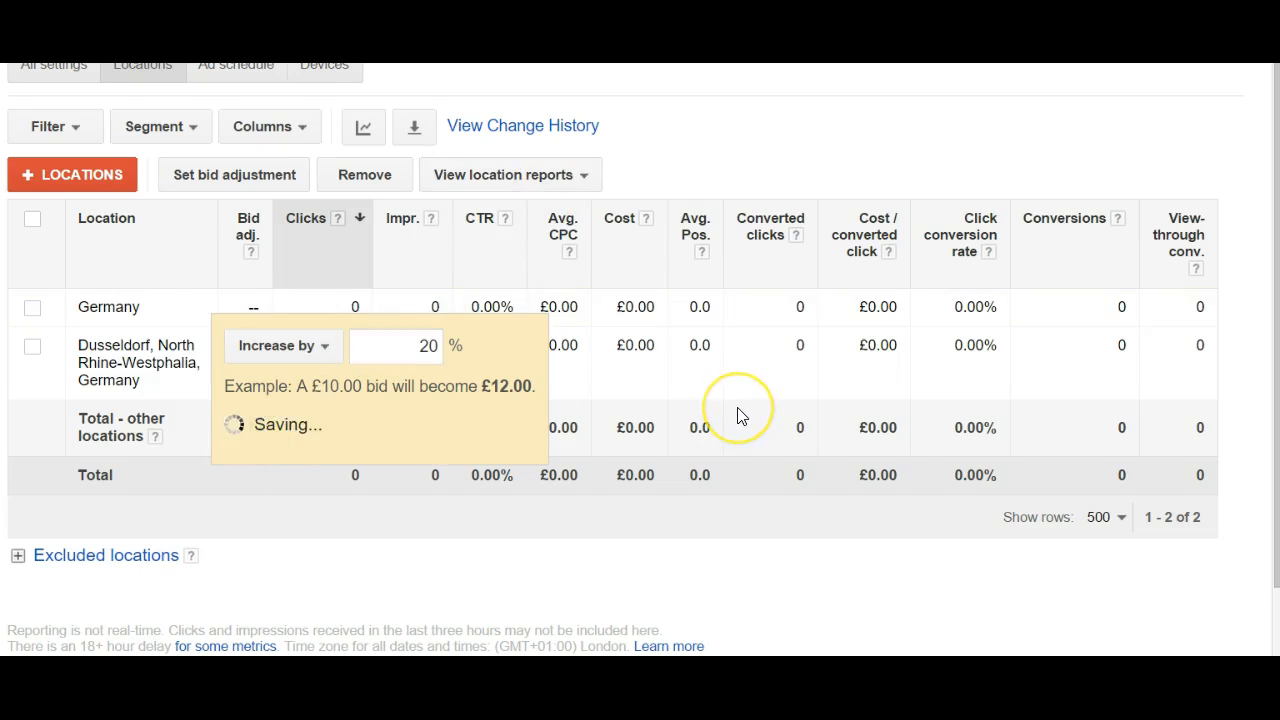
Add the city of Nuremberg, Bavaria, Germany to the targeted locations and save the change.
click(98, 177)
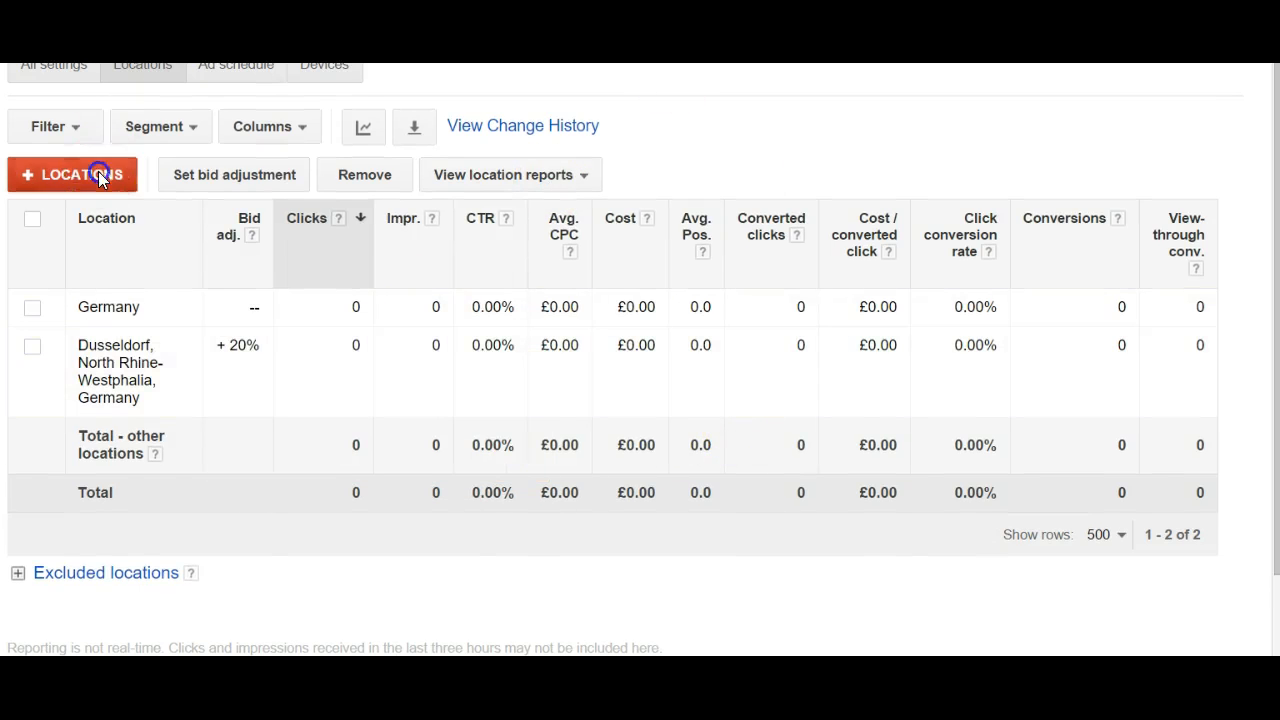
click(138, 457)
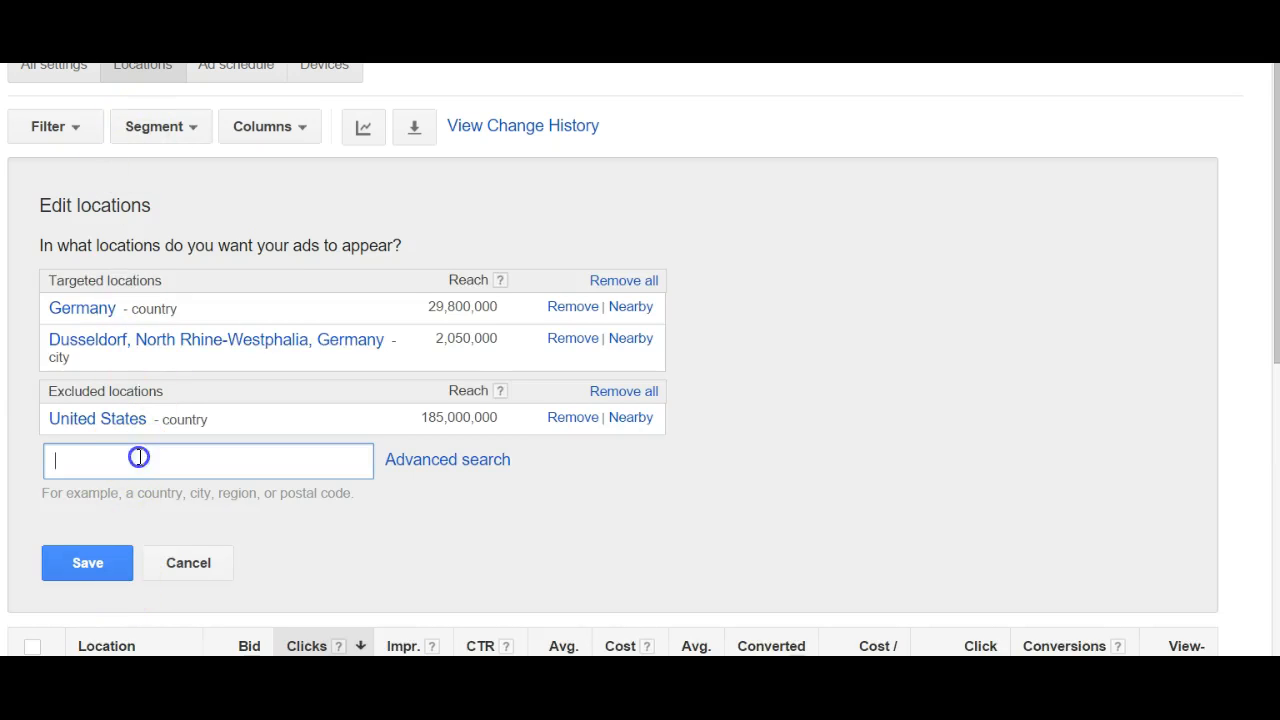
text(nurem)
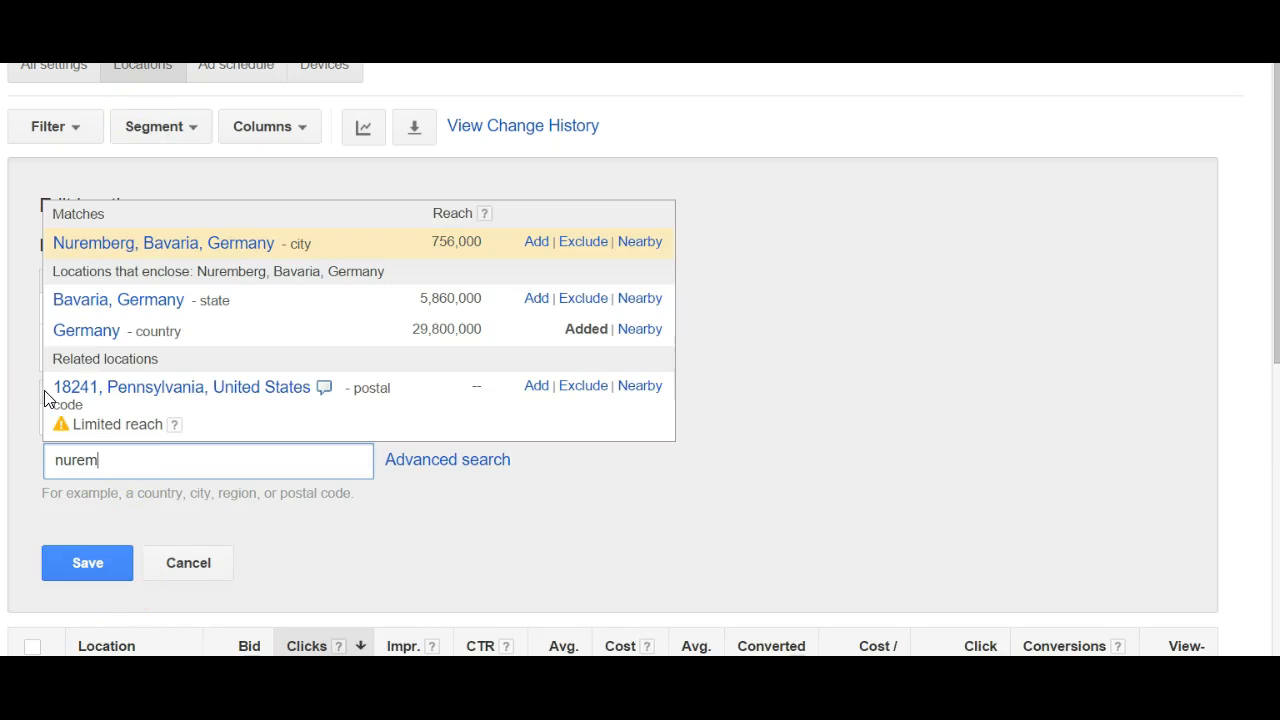
click(97, 258)
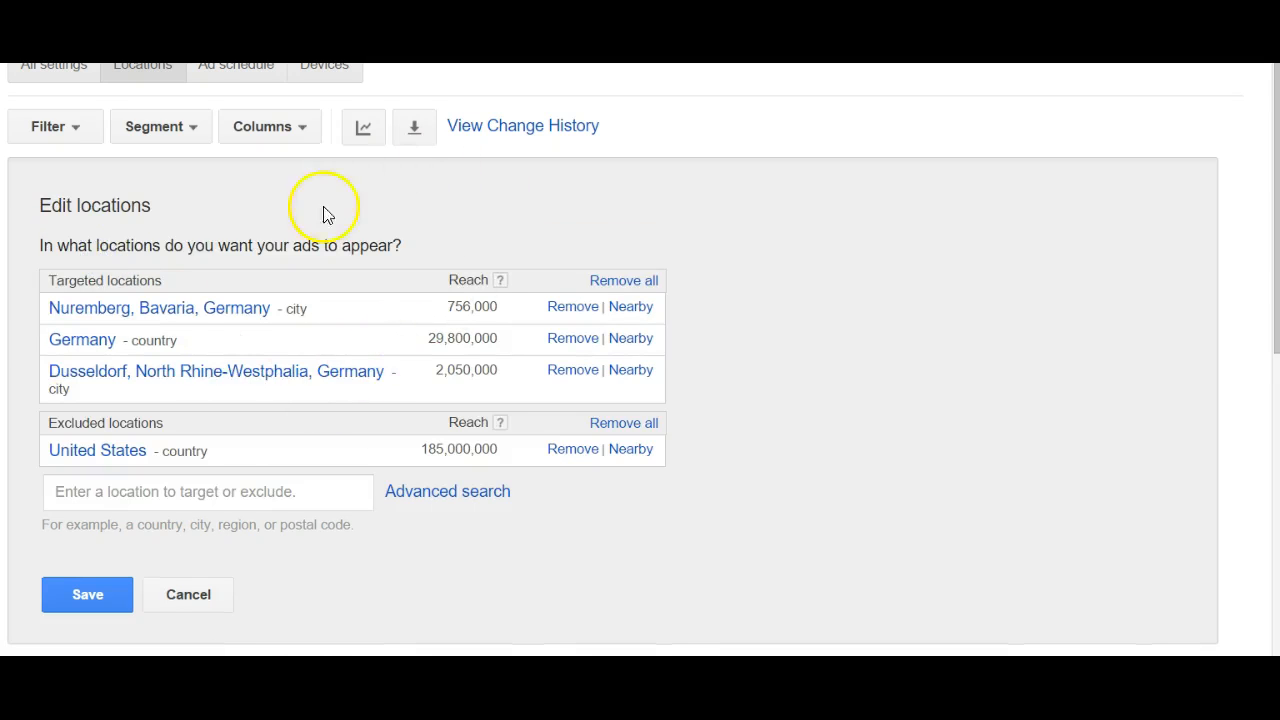
click(108, 600)
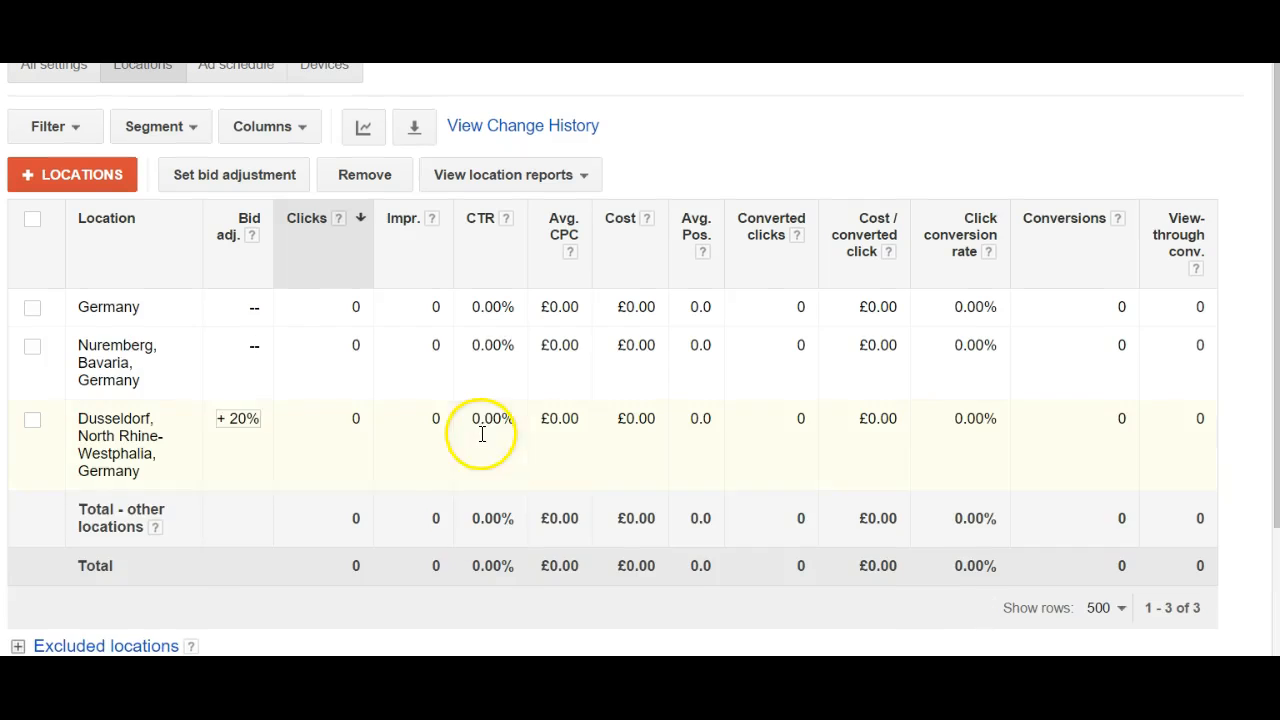
Set the bid adjustment for Nuremberg to a decrease of 20% and save it.
click(253, 346)
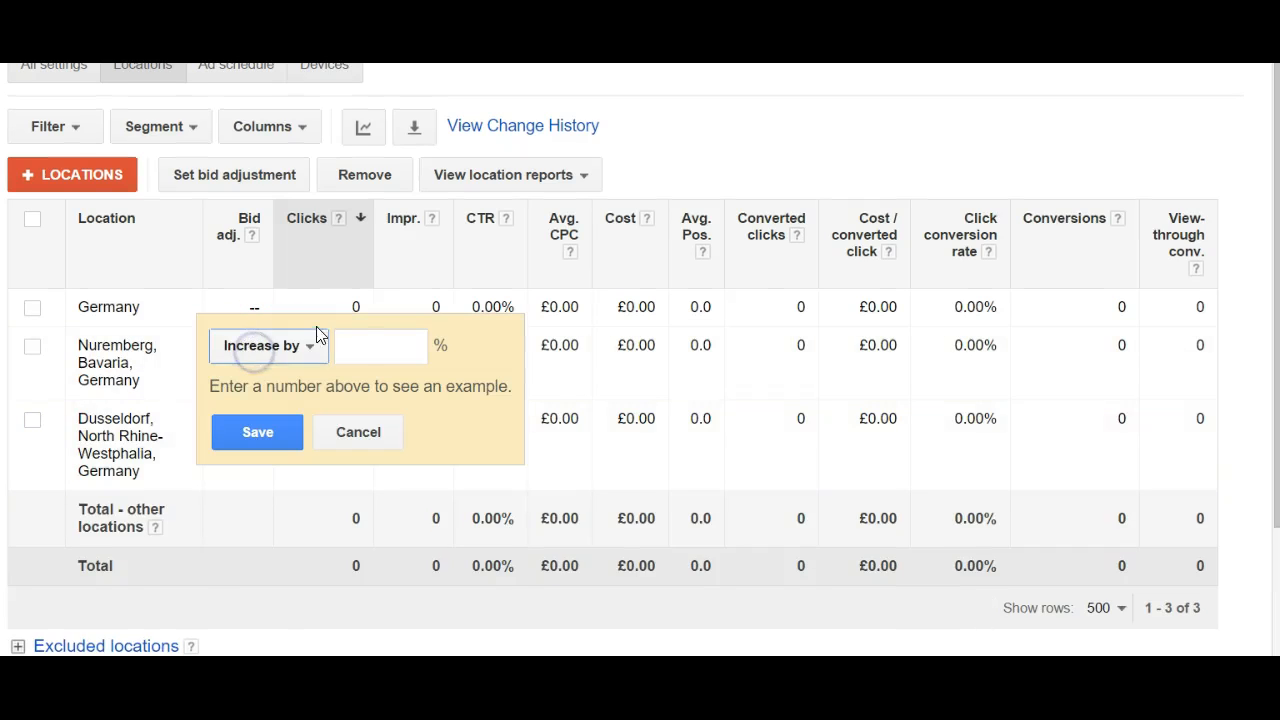
click(303, 354)
click(302, 414)
click(381, 350)
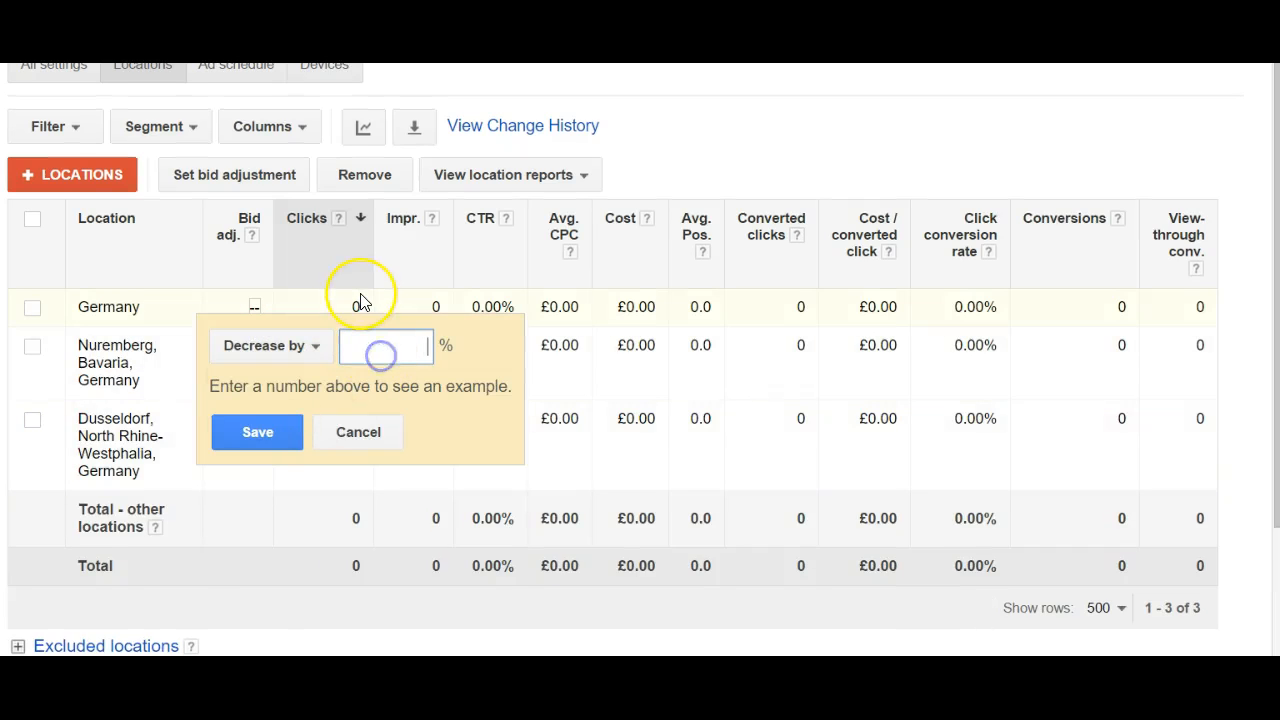
text(20)
click(264, 421)
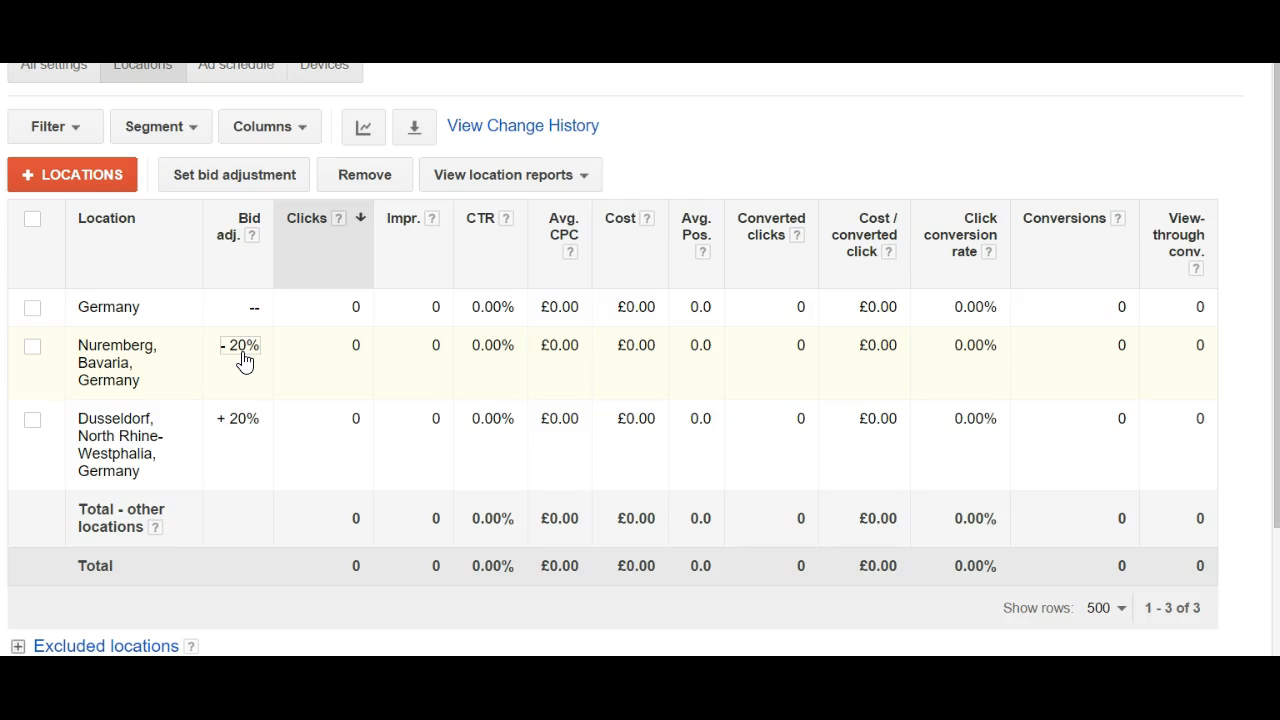
scroll(244, 361, down, 1)
click(123, 486)
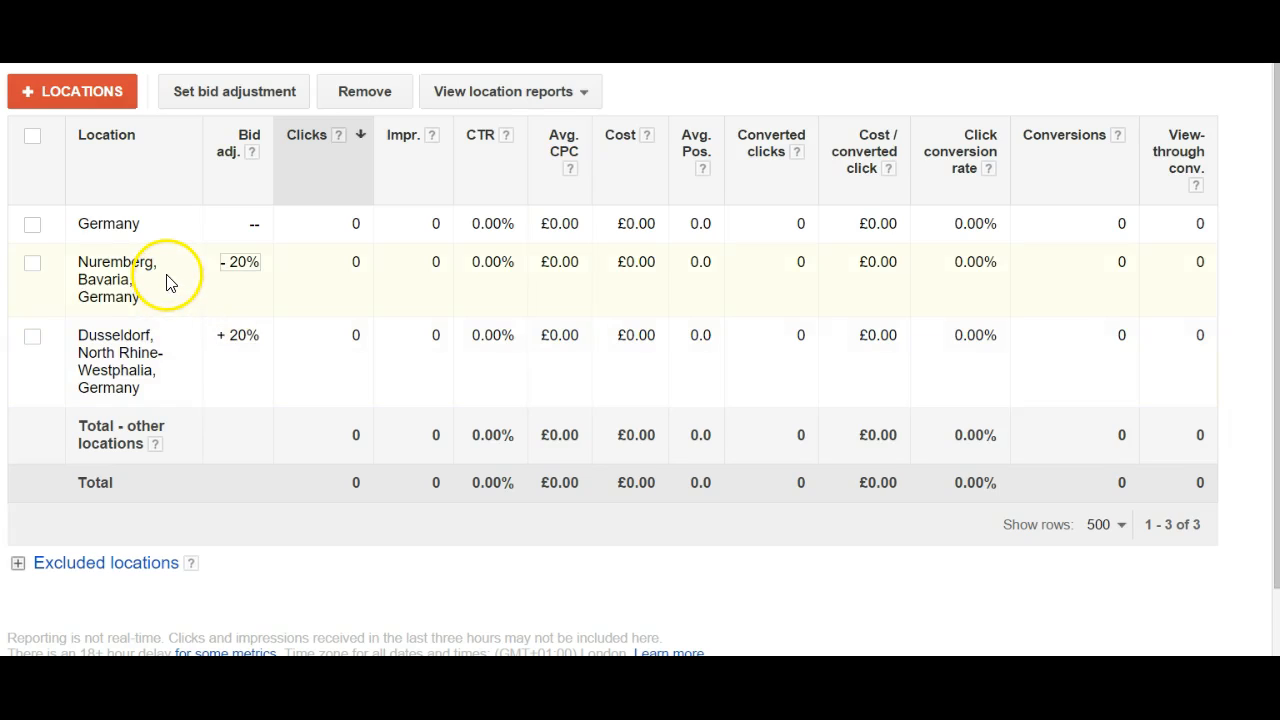
click(242, 270)
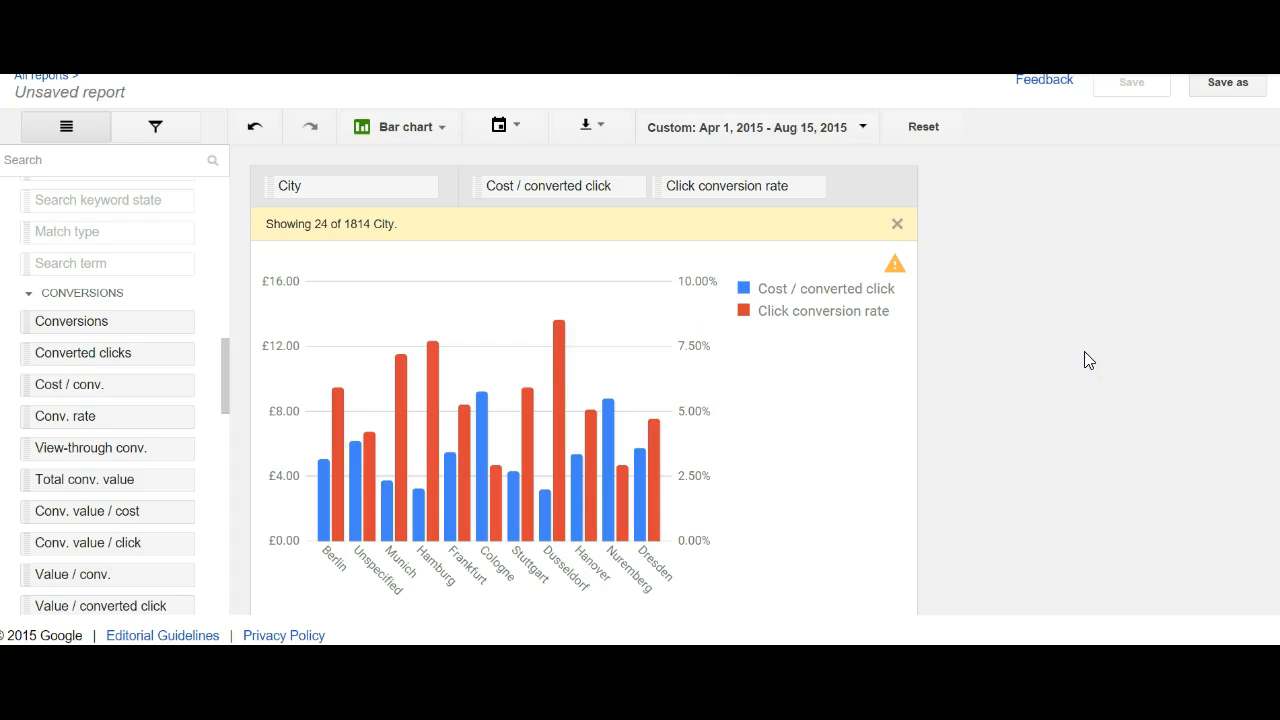
Look through the city report's naming dialog, download formats and scheduling options without saving the report.
click(1245, 88)
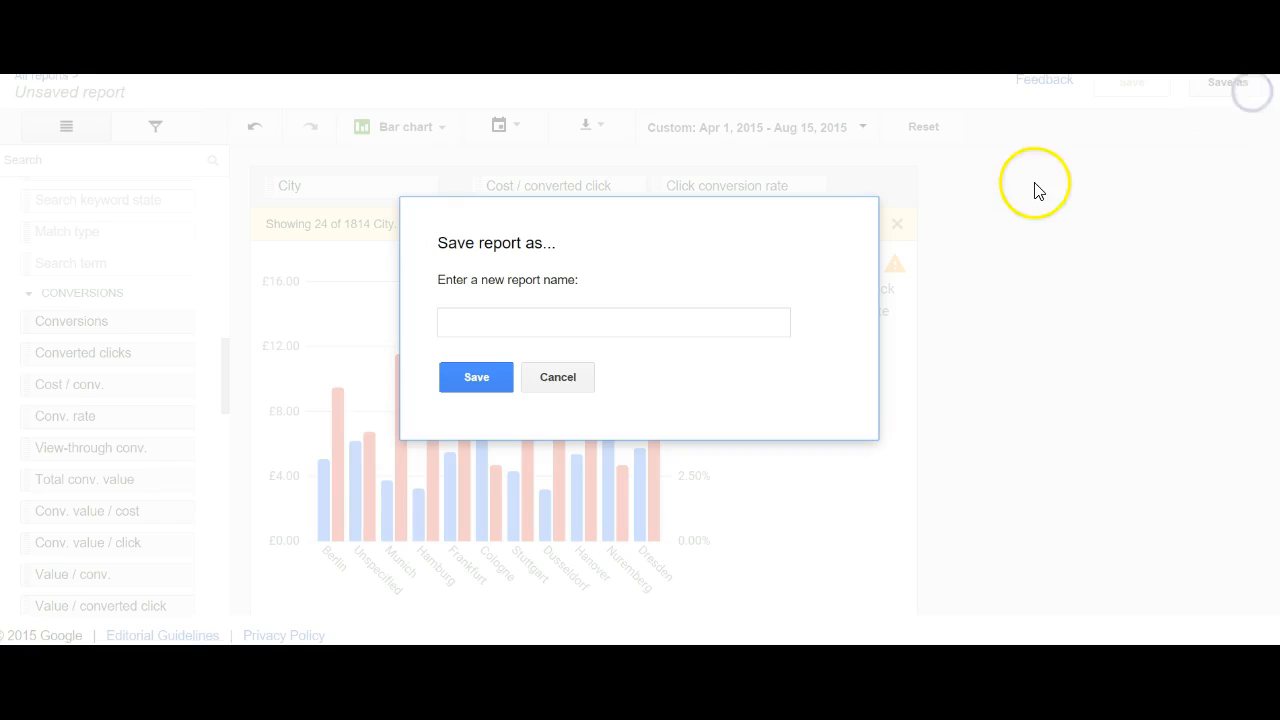
click(575, 385)
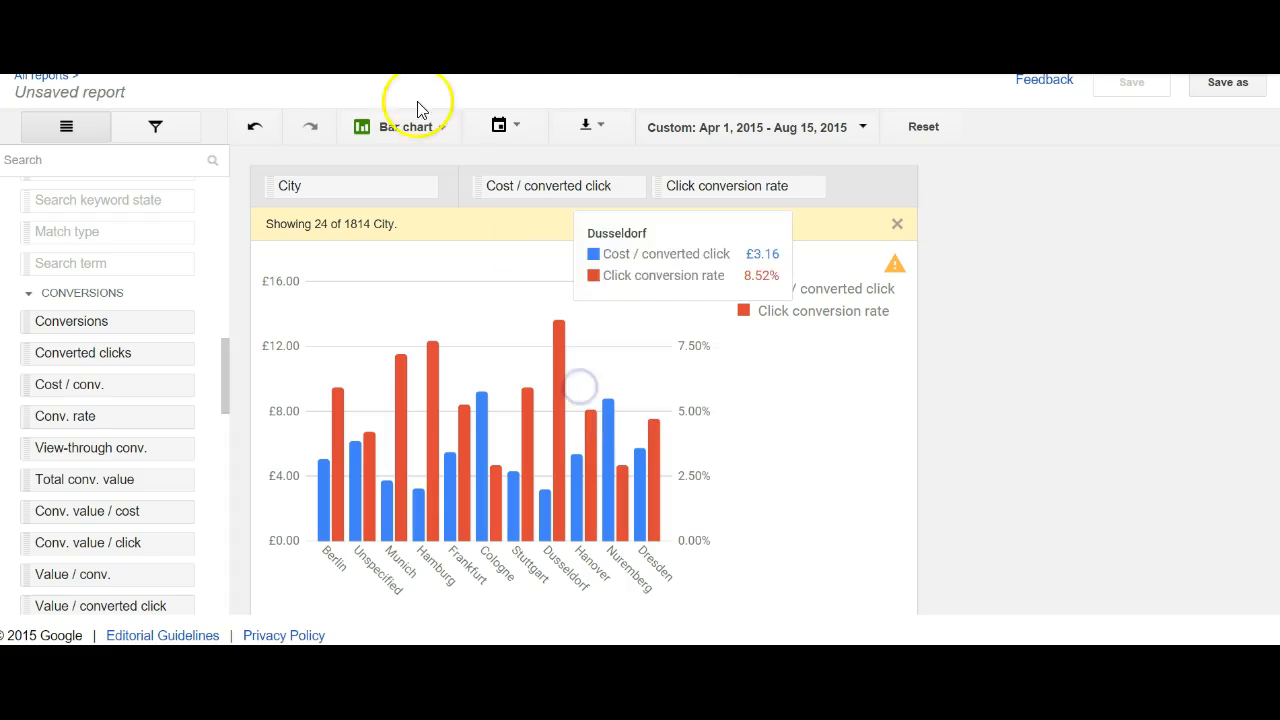
click(588, 127)
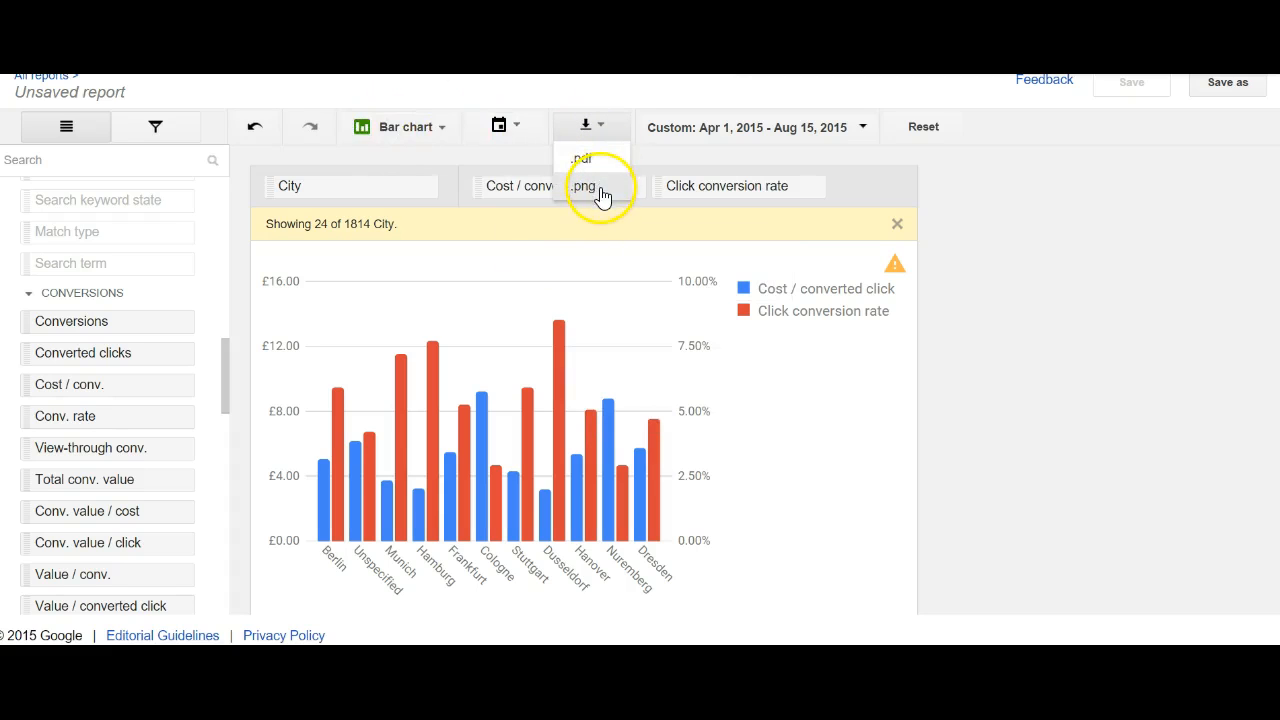
click(513, 127)
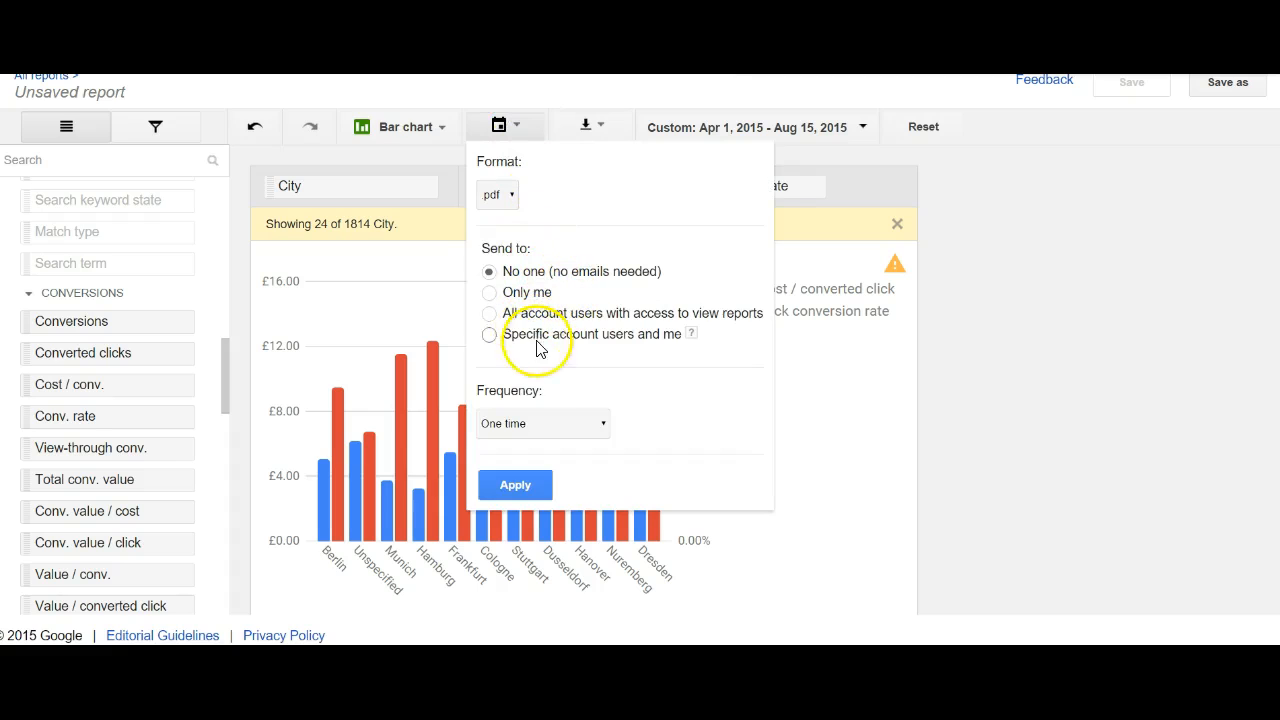
Review the report schedule's frequency options without applying a schedule, and check the report's date range.
click(560, 431)
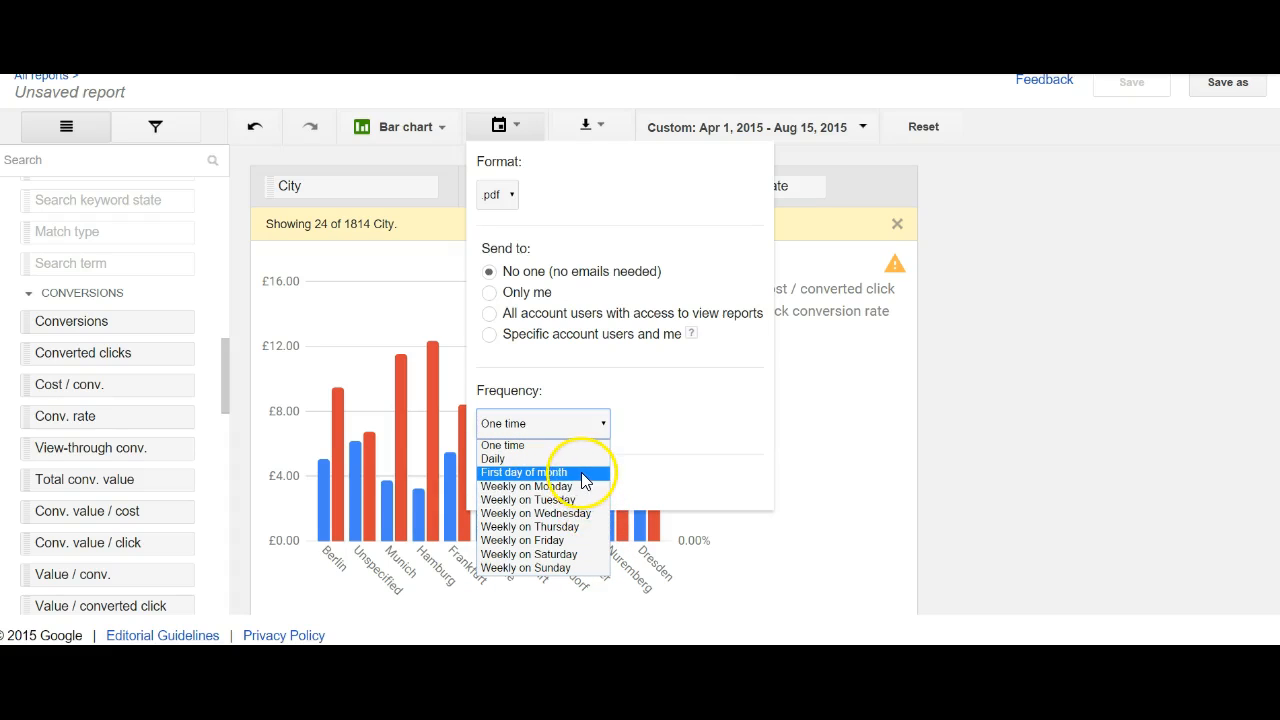
click(937, 390)
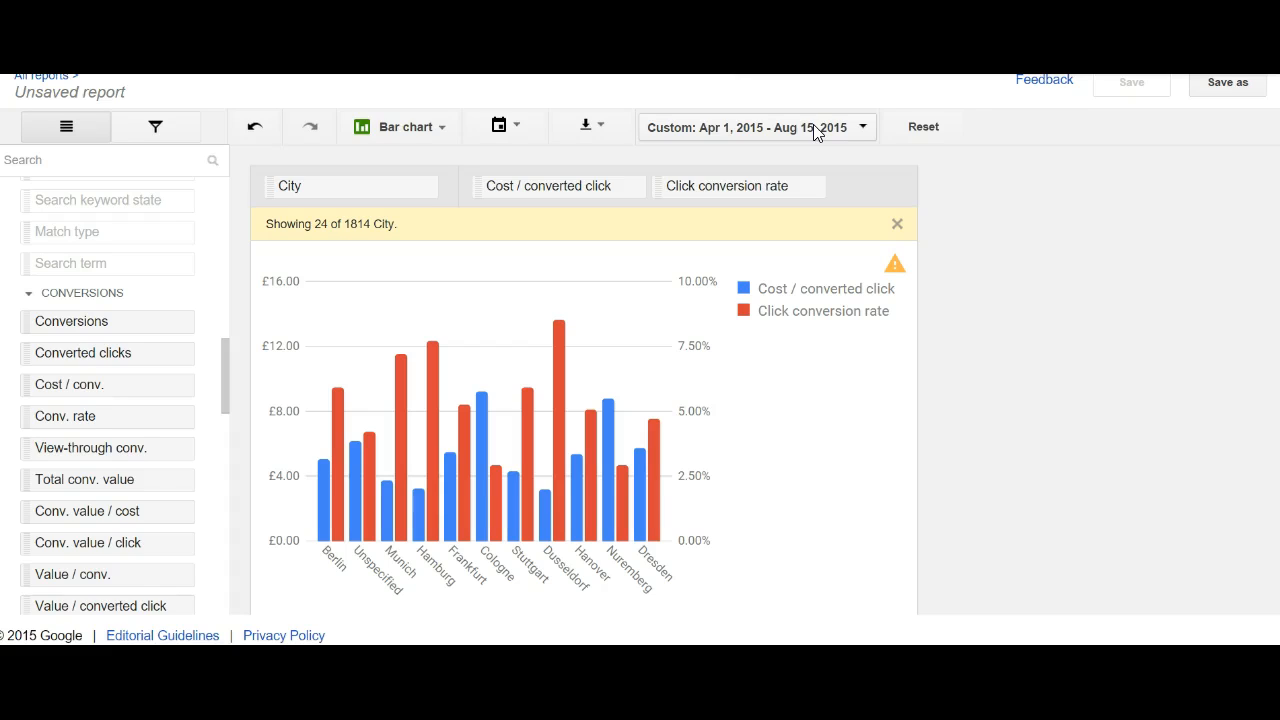
click(814, 129)
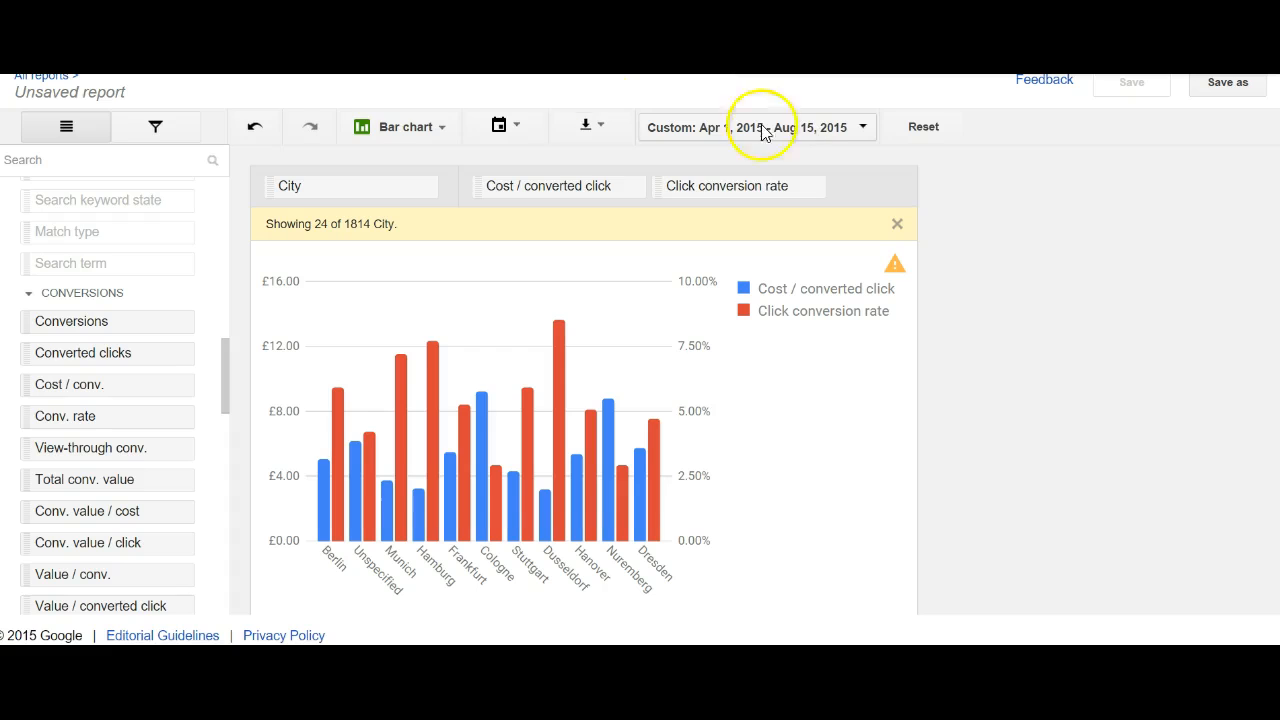
Replace City with Device in the bar chart and inspect the tablet, desktop and mobile figures.
drag(224, 385, 217, 313)
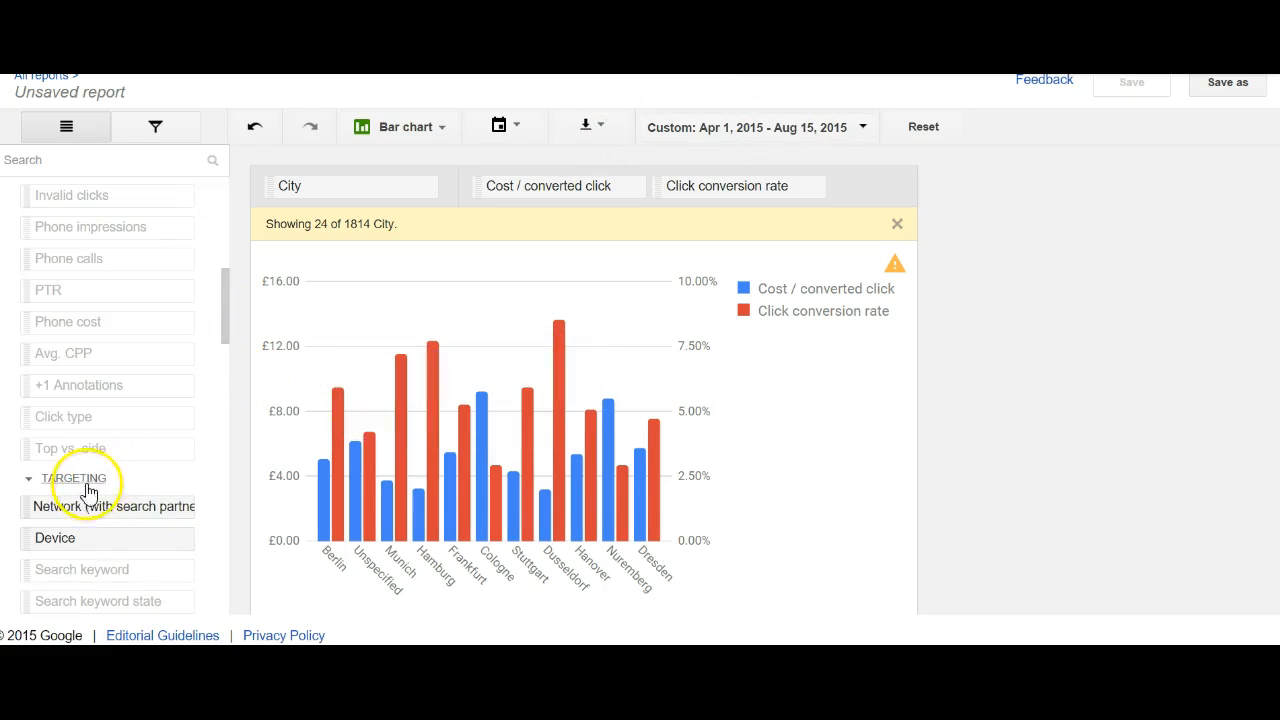
drag(86, 534, 320, 191)
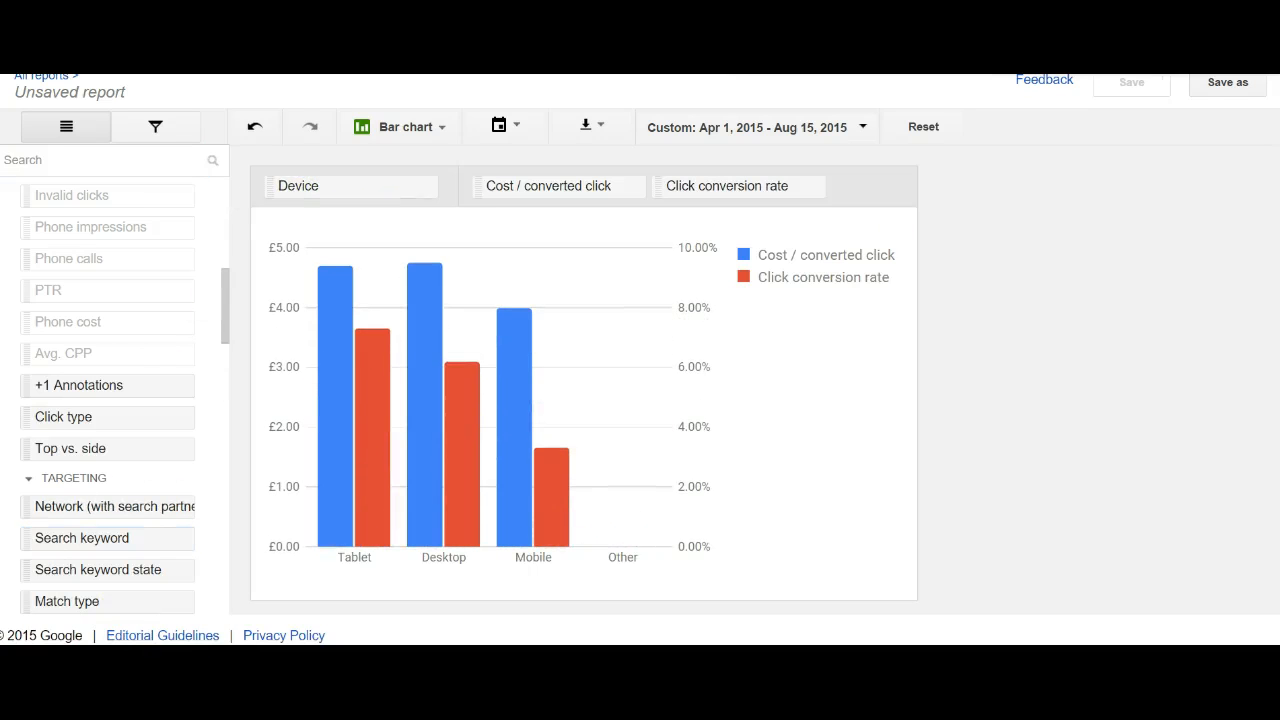
mouse_move(421, 382)
click(376, 500)
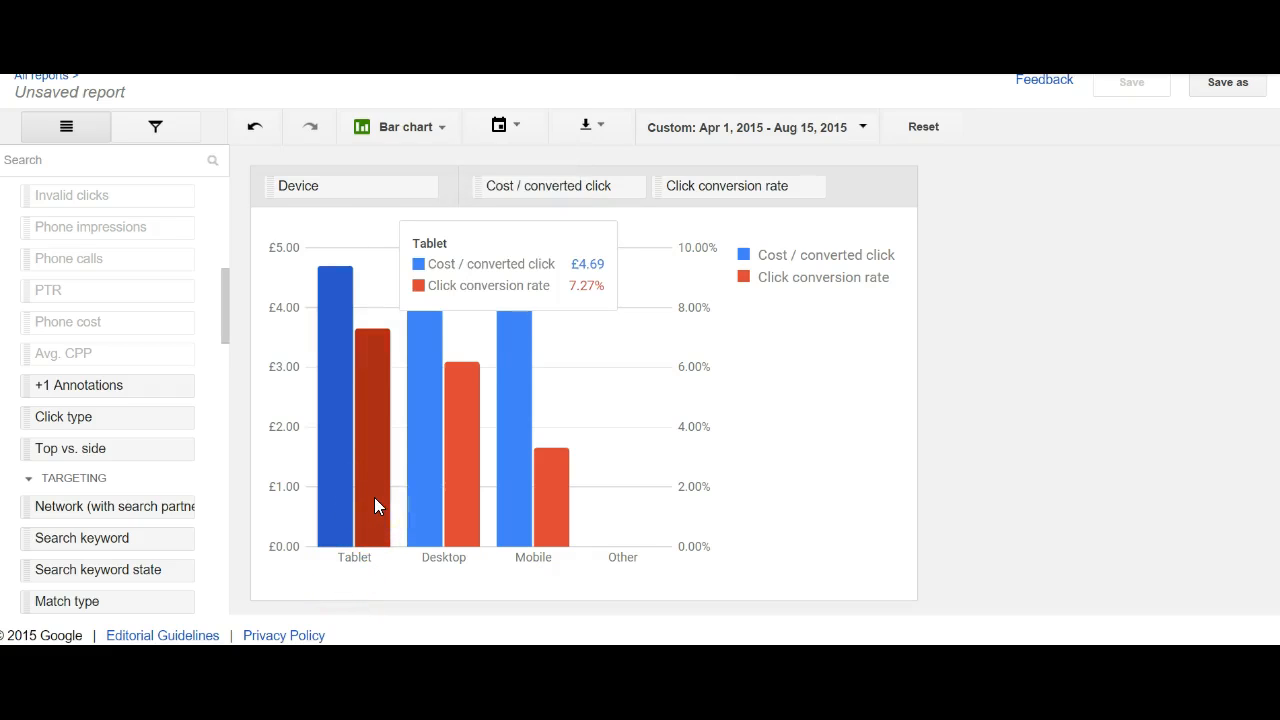
click(440, 493)
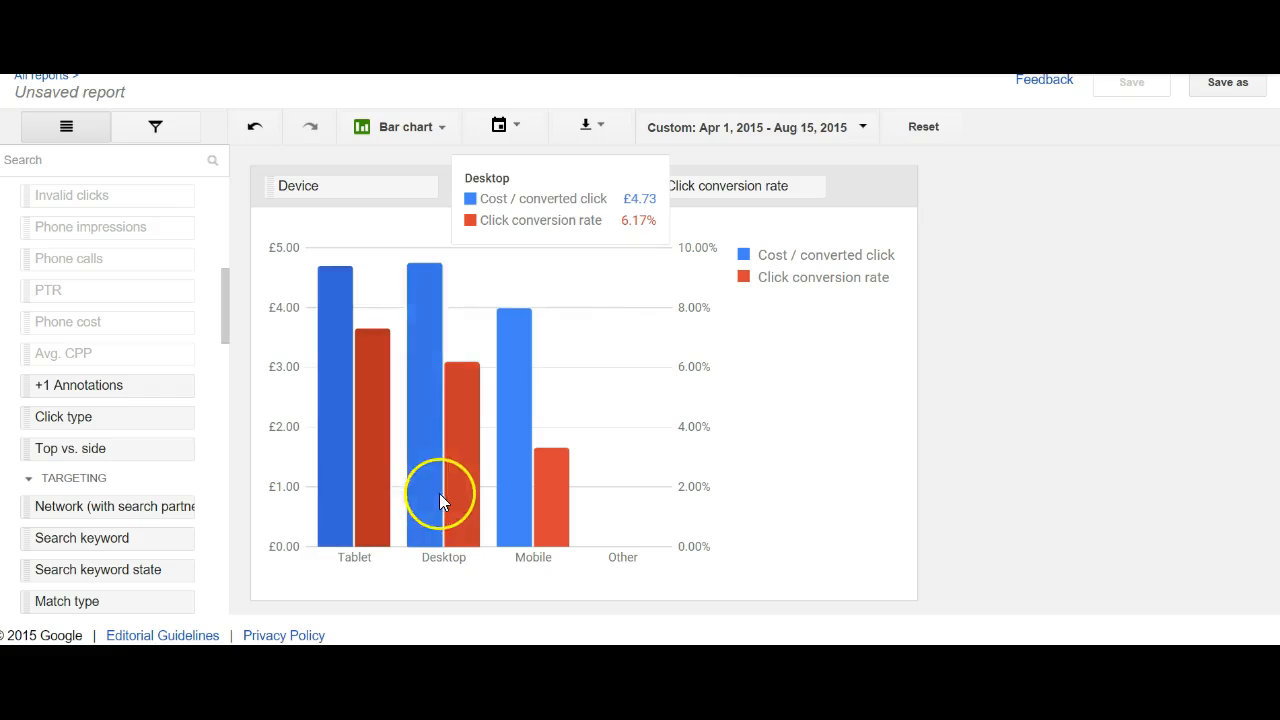
click(551, 497)
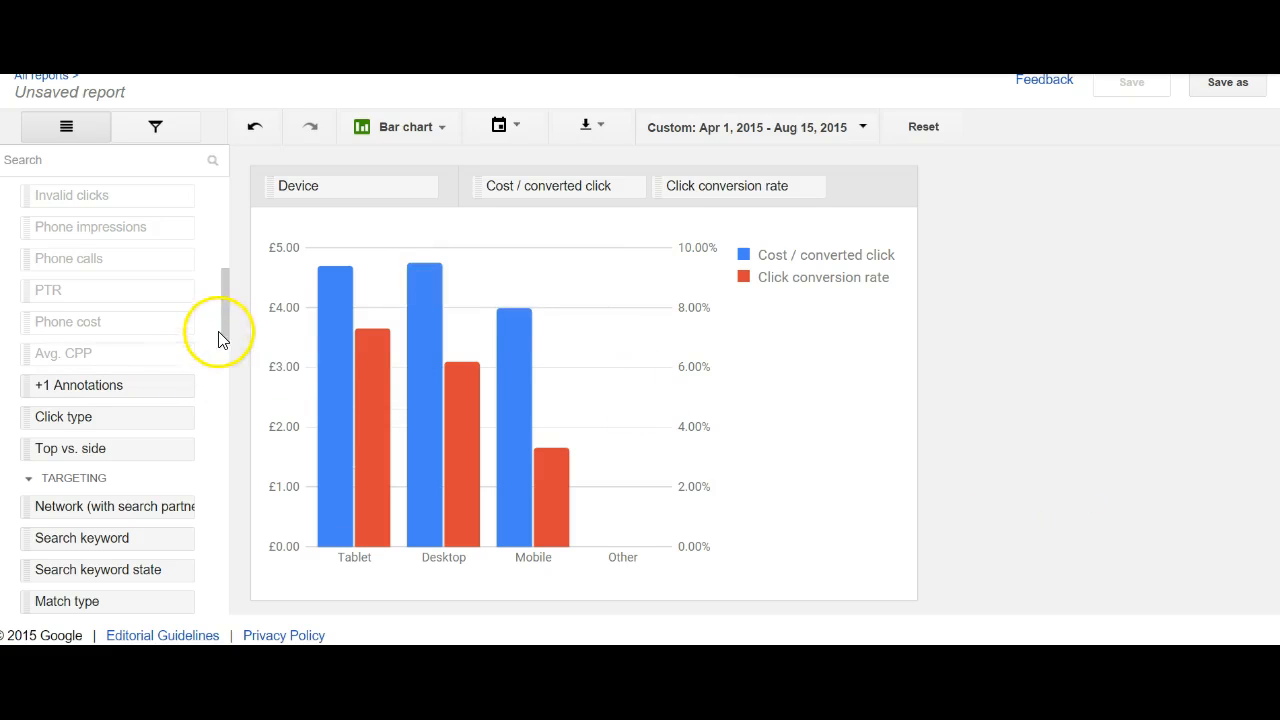
Replace the Cost / converted click metric with Clicks and compare click volume and conversion rate across devices.
drag(226, 319, 689, 254)
click(163, 278)
mouse_move(459, 394)
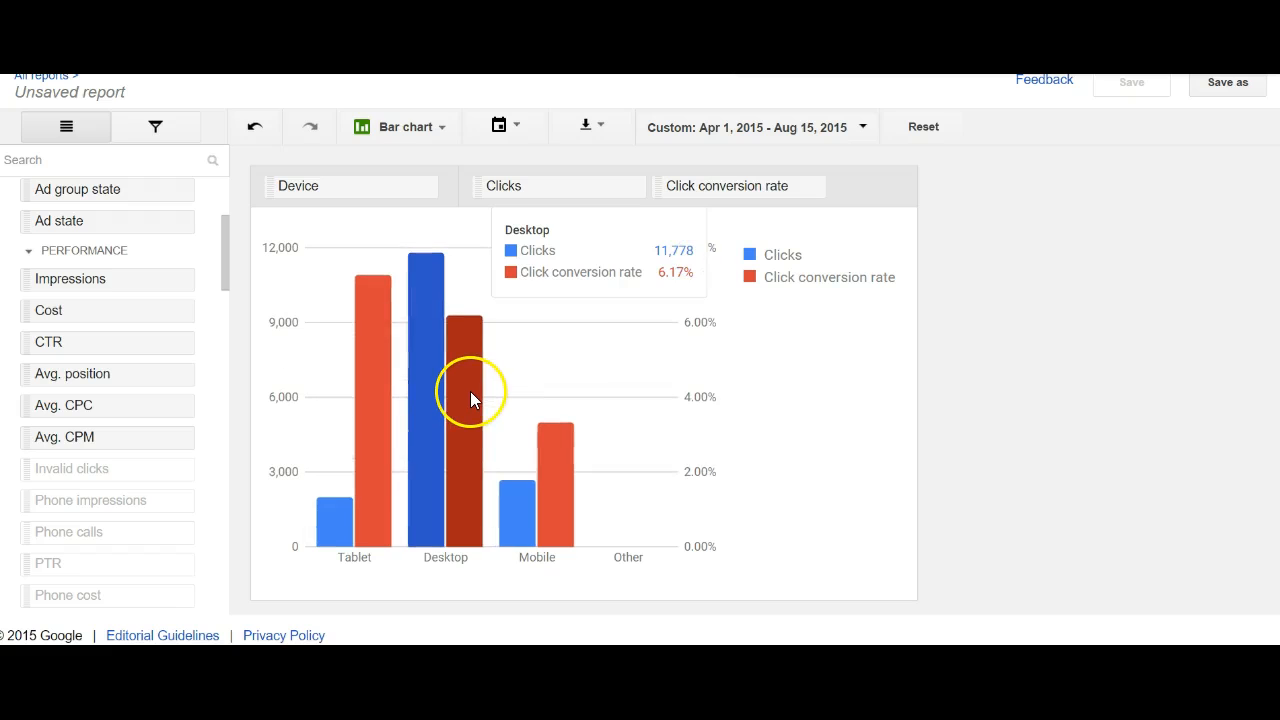
mouse_move(360, 472)
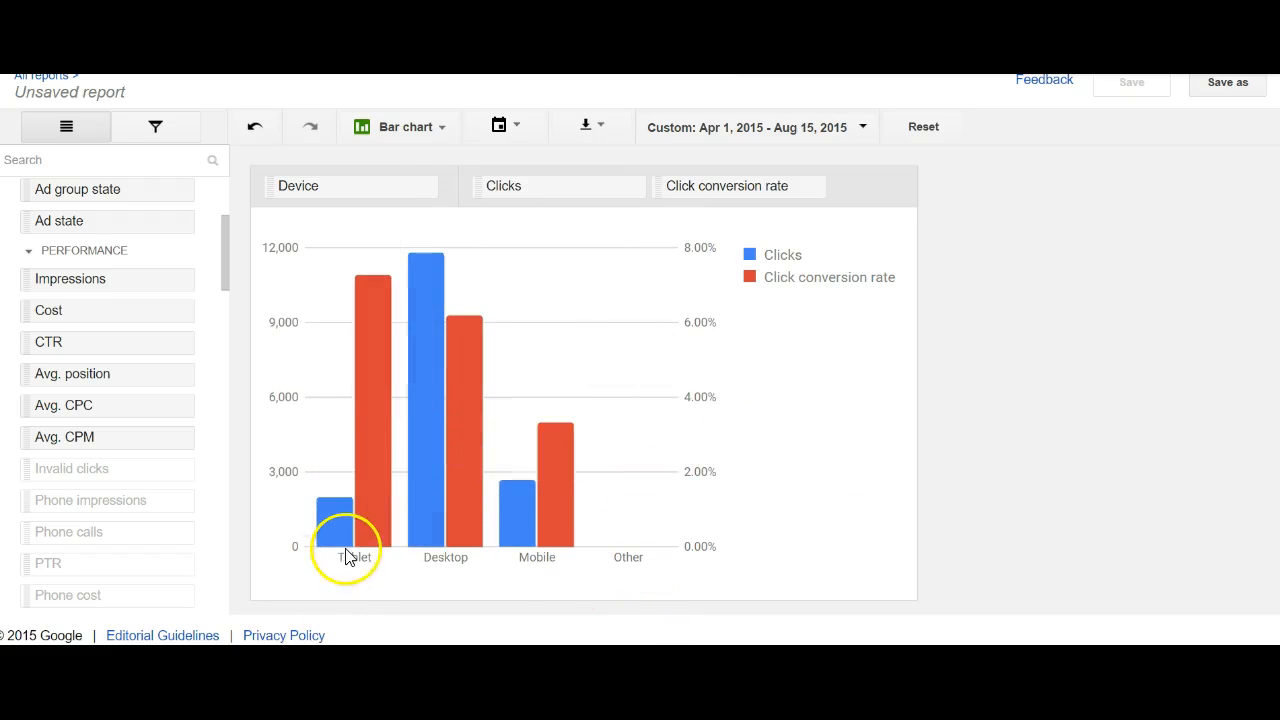
mouse_move(614, 518)
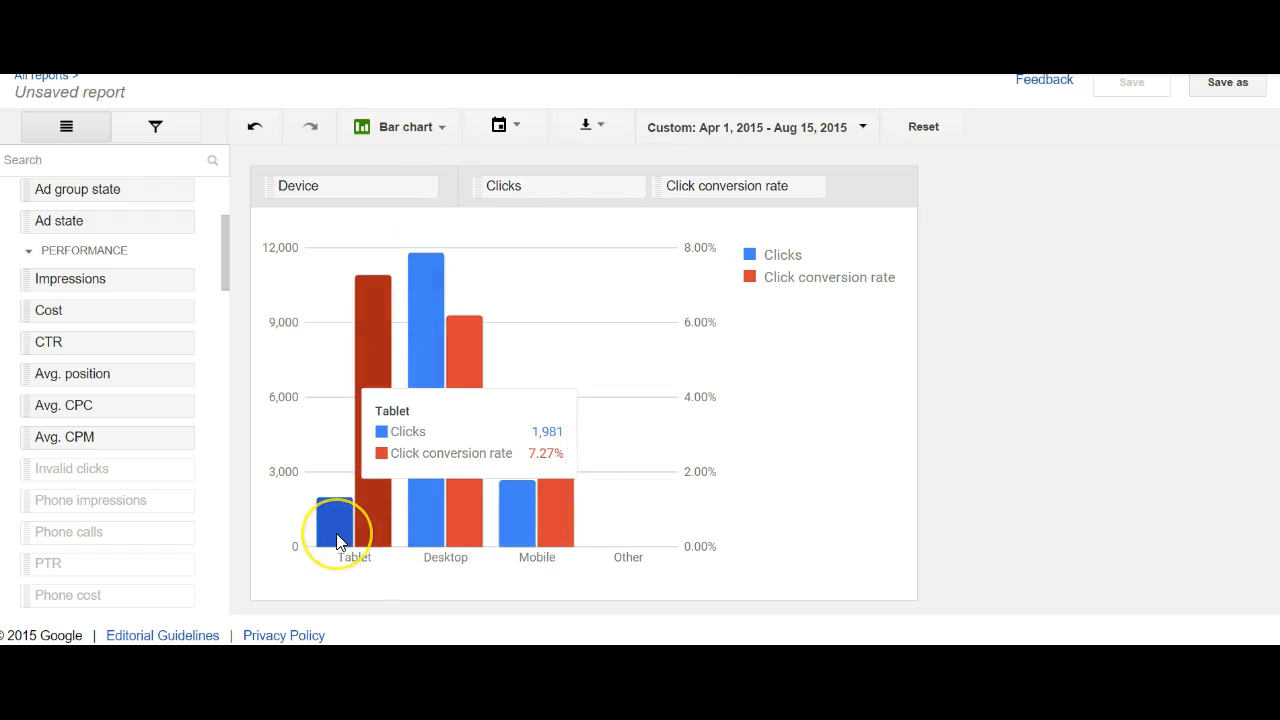
mouse_move(570, 516)
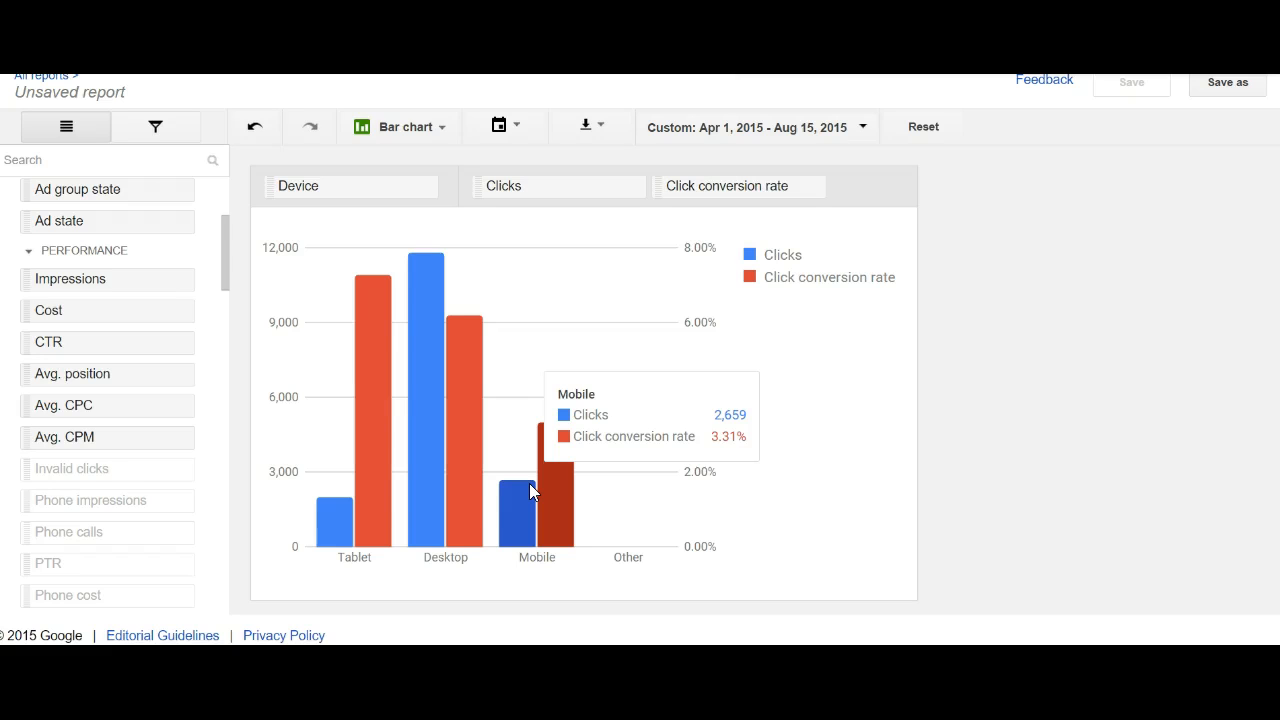
Replace Device with Network (with search partners) in the chart and compare clicks and conversion rate for Google search and search partners.
drag(226, 229, 226, 313)
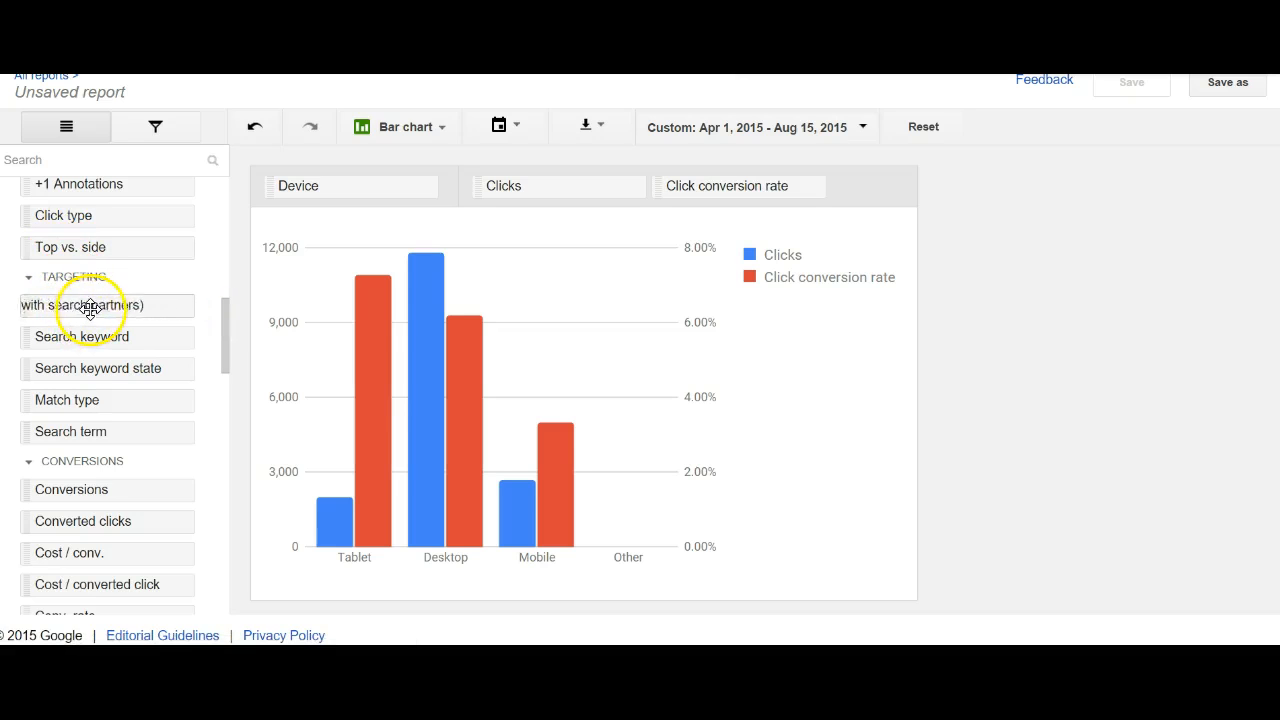
drag(89, 305, 364, 197)
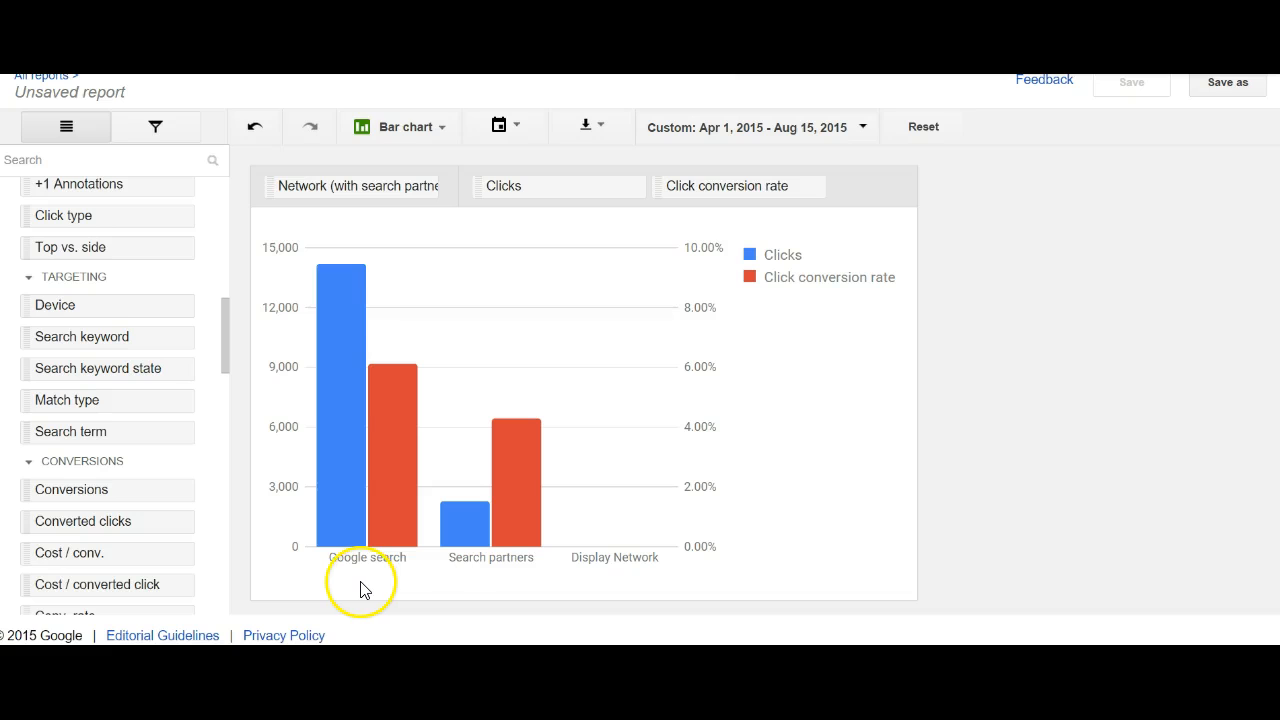
mouse_move(316, 588)
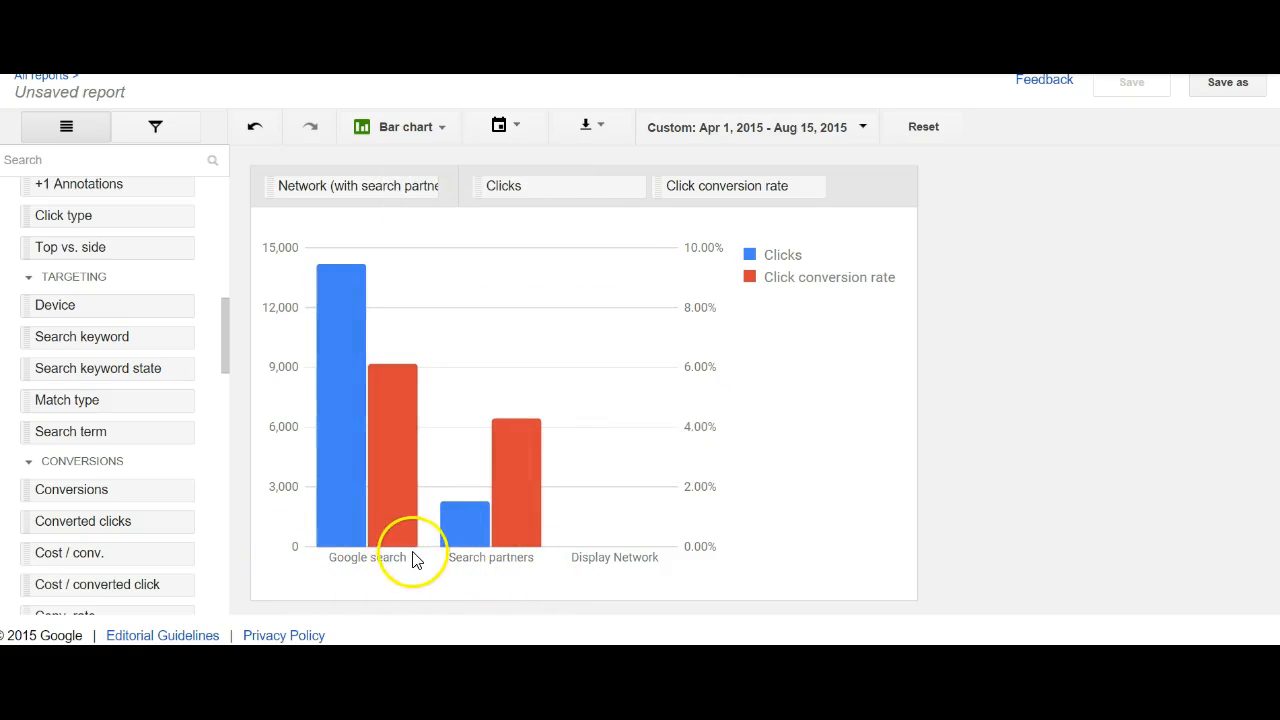
mouse_move(403, 556)
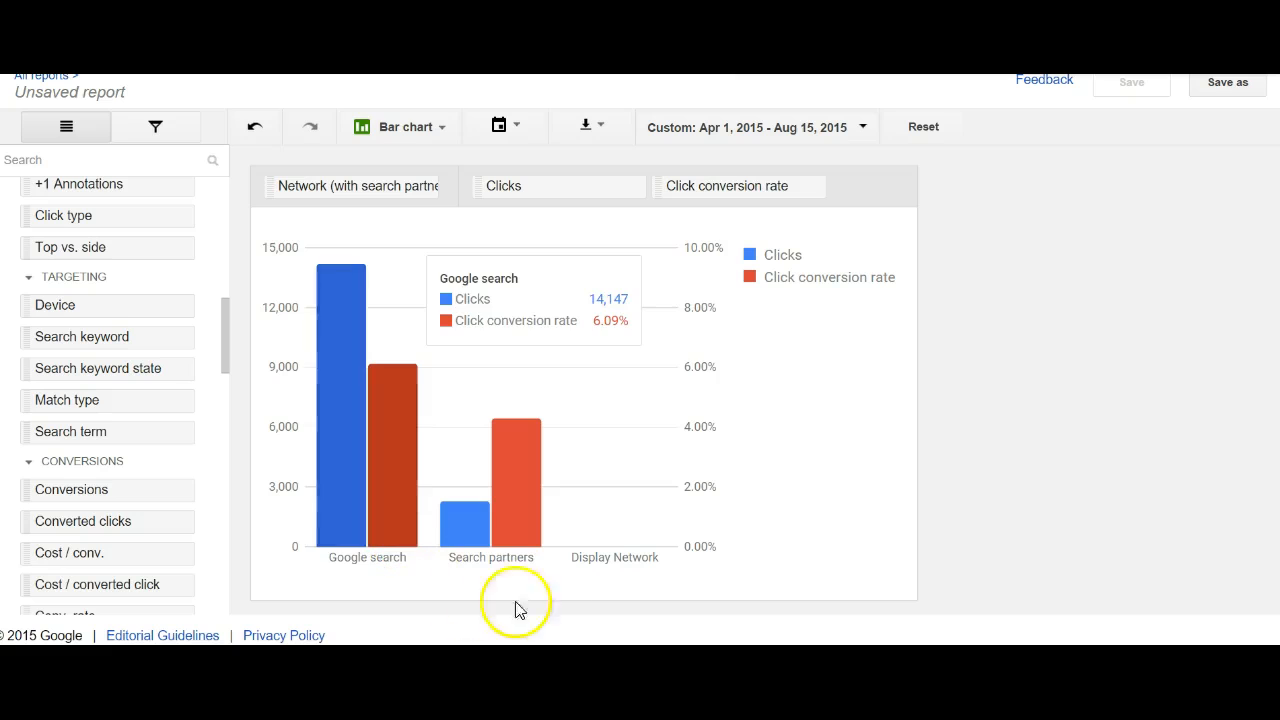
mouse_move(455, 544)
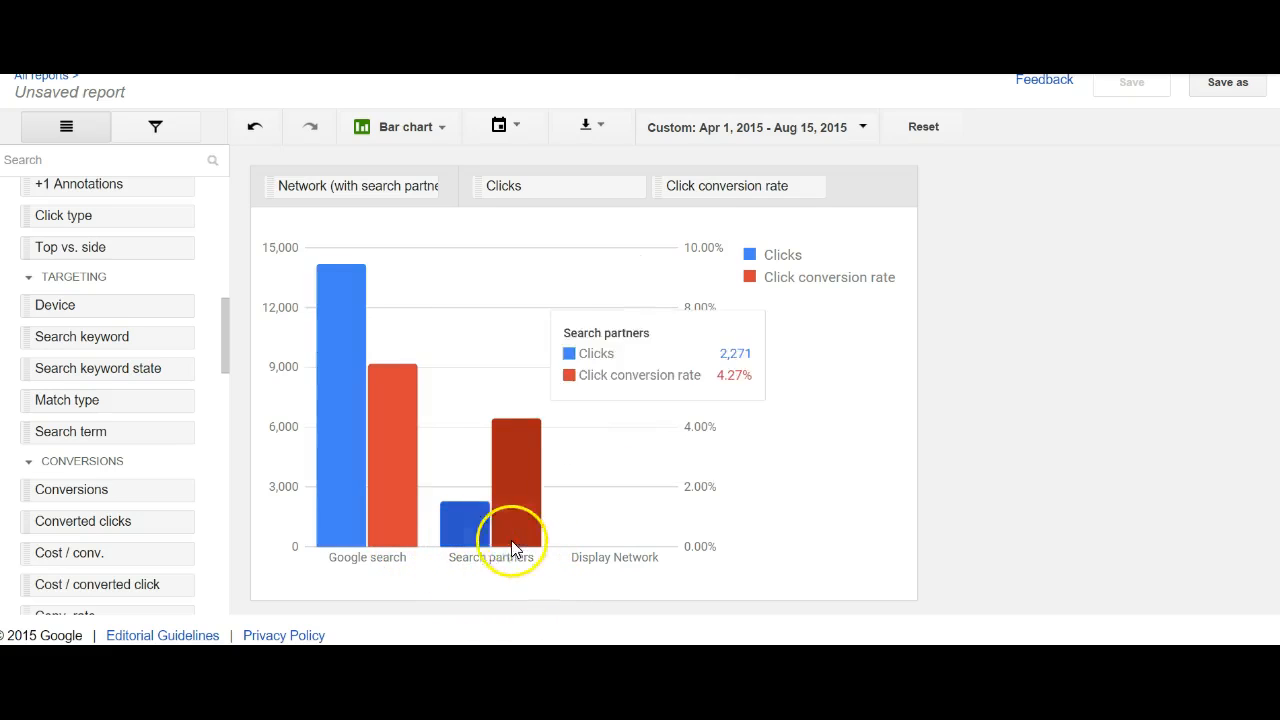
mouse_move(529, 545)
click(495, 555)
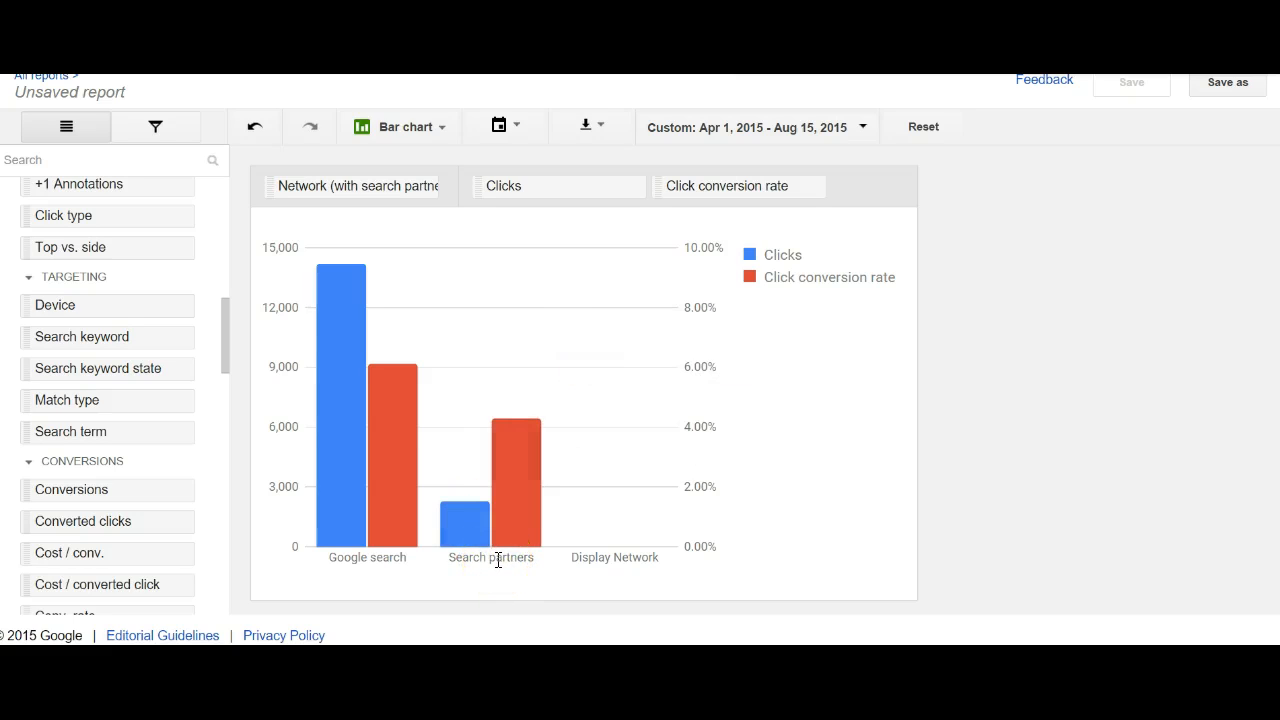
mouse_move(497, 530)
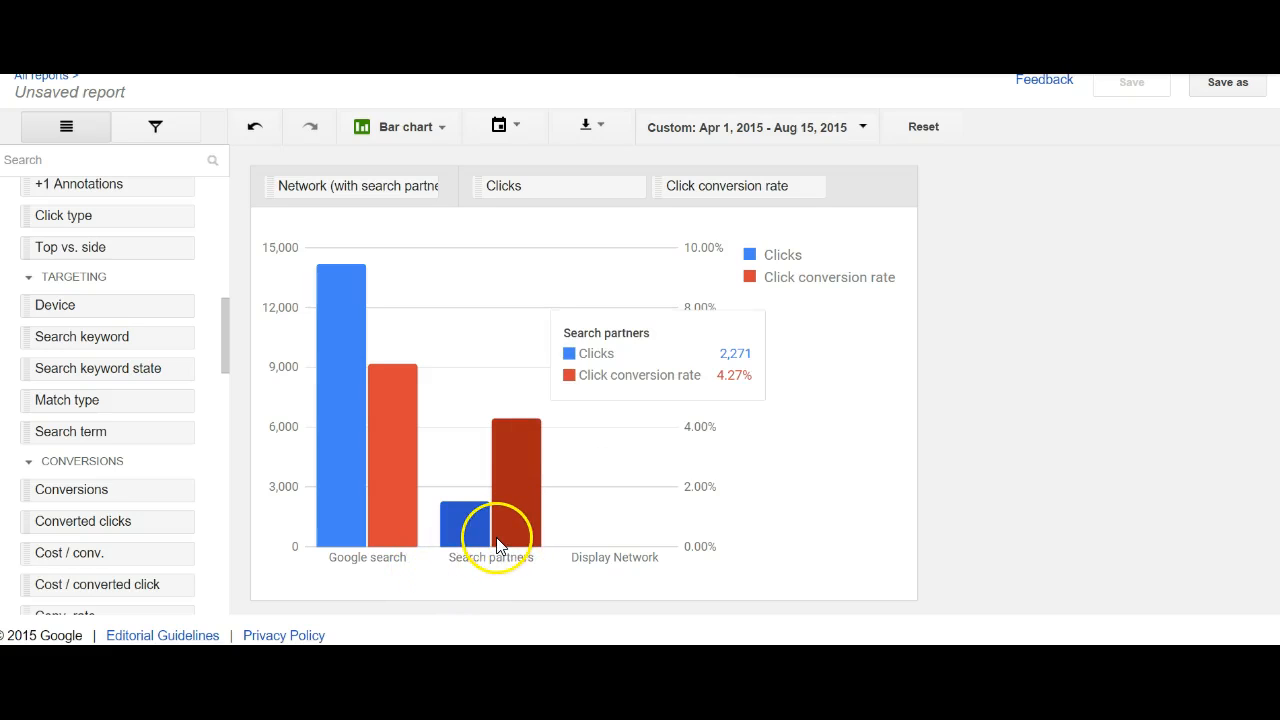
mouse_move(408, 538)
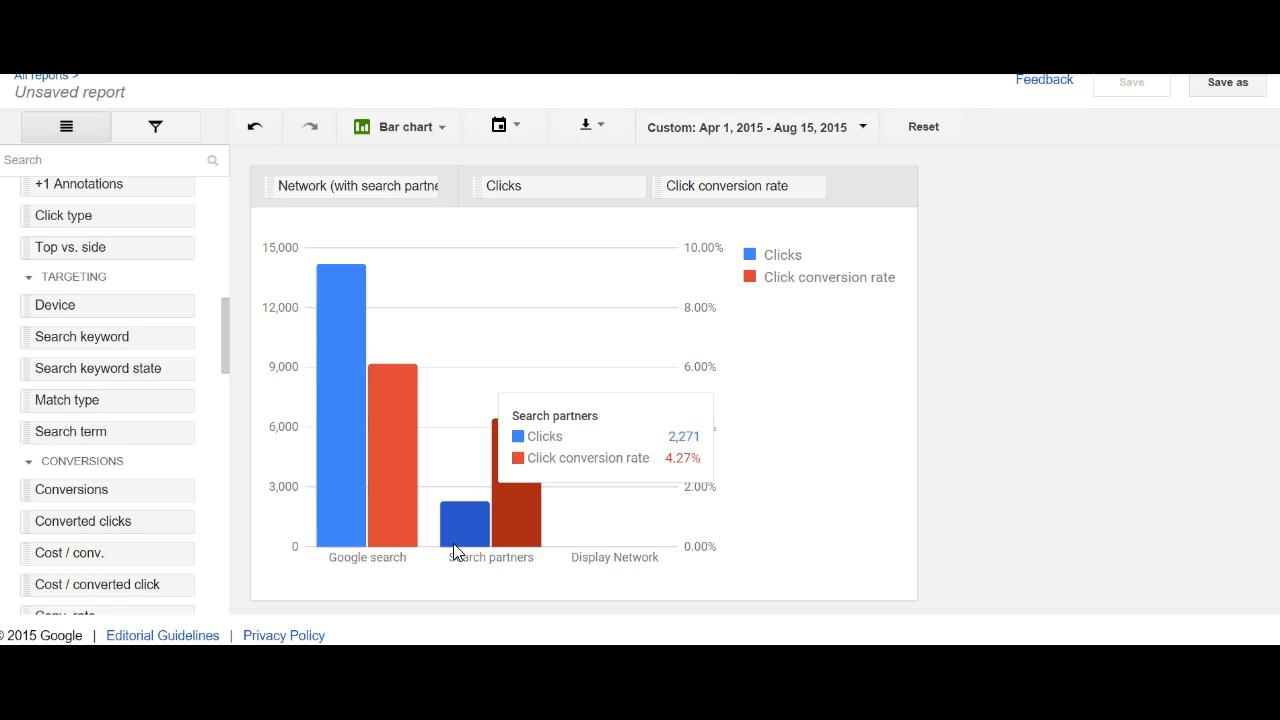
mouse_move(347, 507)
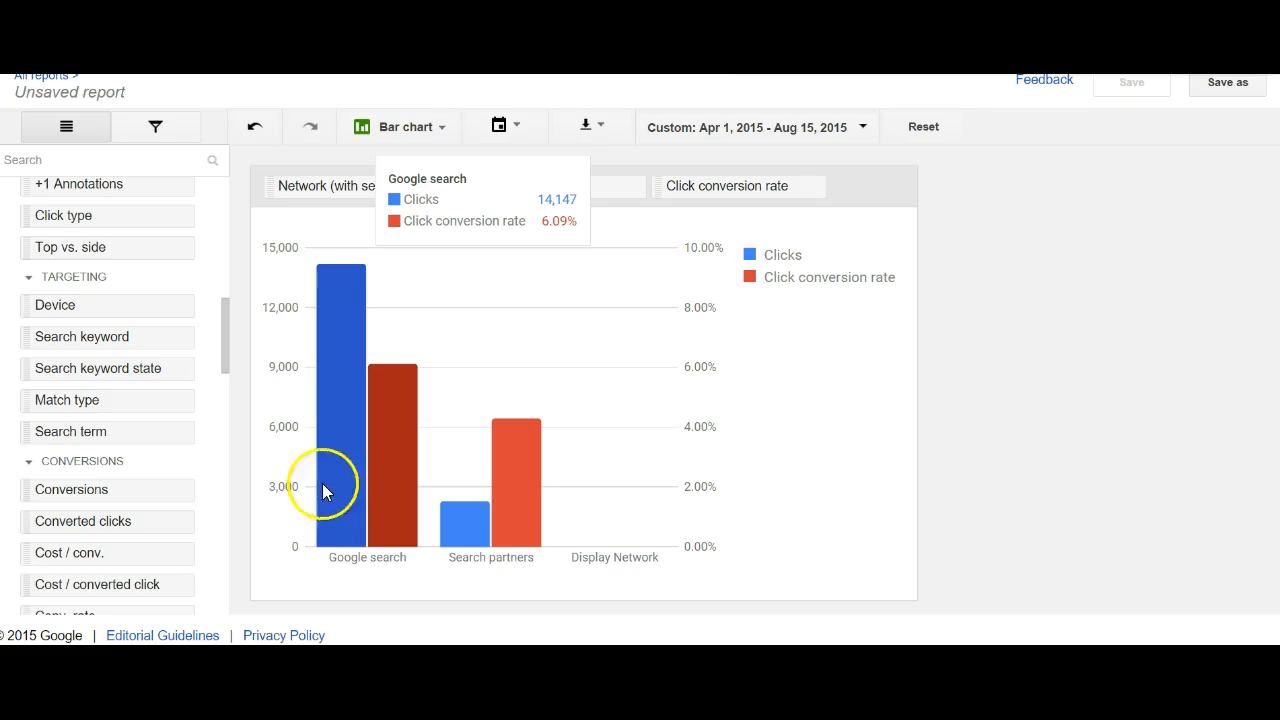
Replace the Clicks metric with Cost and compare spend and conversion rate between Google search and search partners.
mouse_move(224, 340)
mouse_down()
mouse_move(217, 375)
mouse_move(214, 266)
mouse_move(148, 277)
mouse_move(400, 240)
mouse_move(549, 206)
mouse_move(568, 185)
mouse_up()
mouse_move(460, 560)
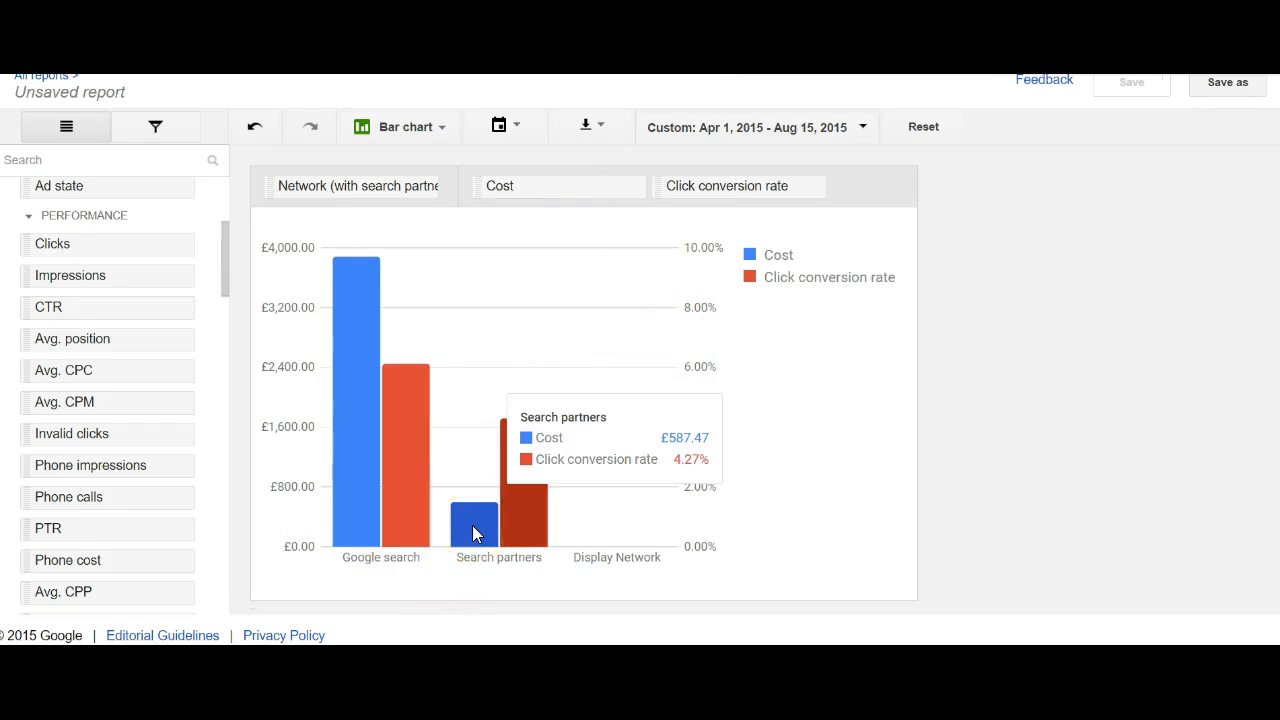
mouse_move(340, 488)
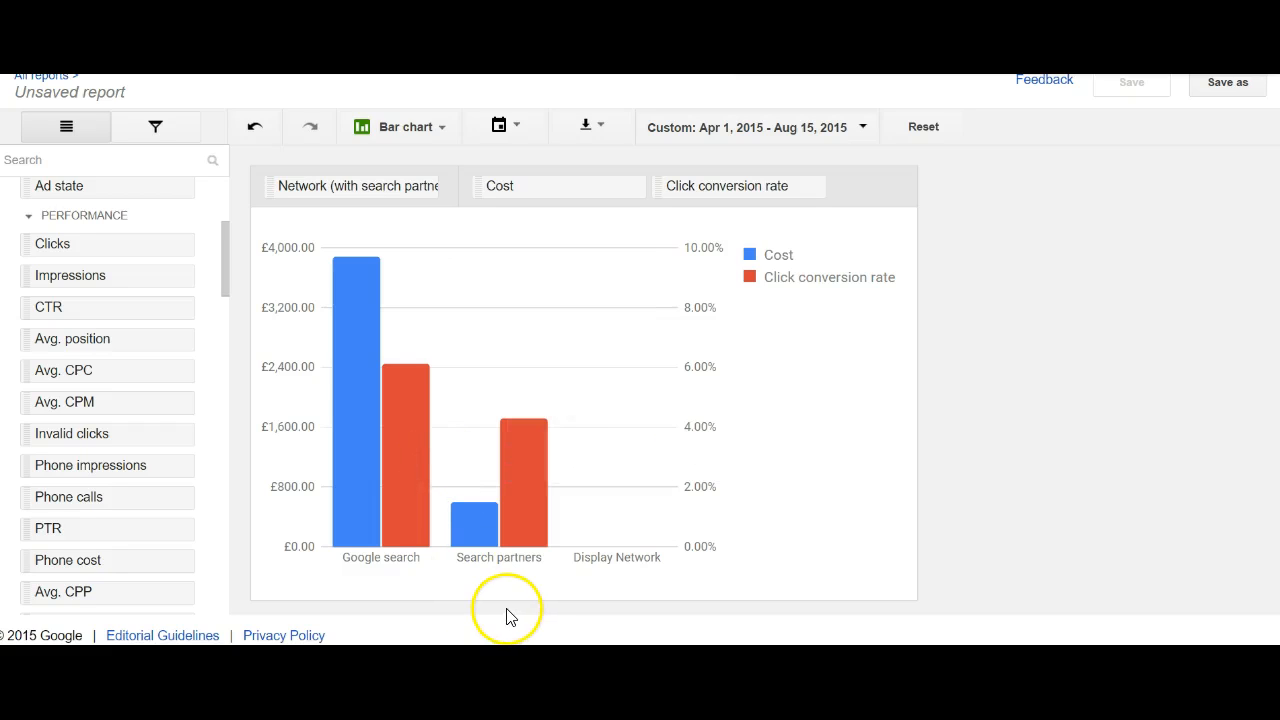
mouse_move(517, 462)
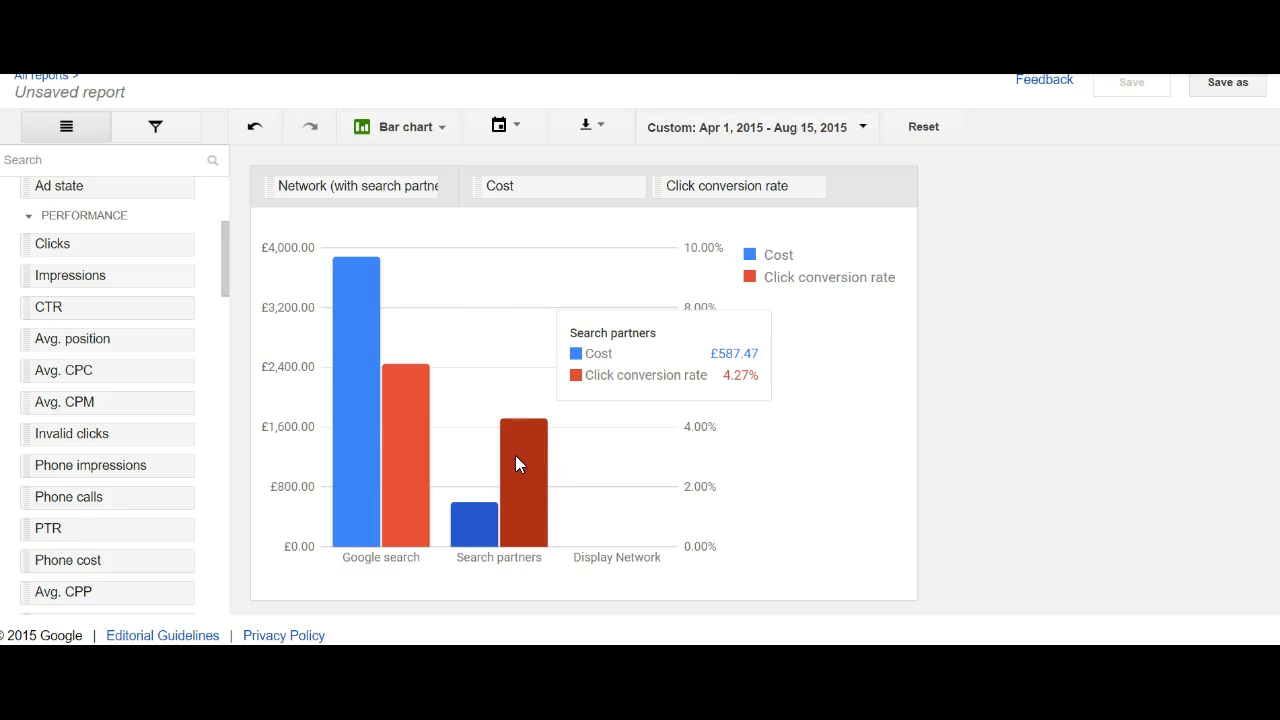
click(393, 464)
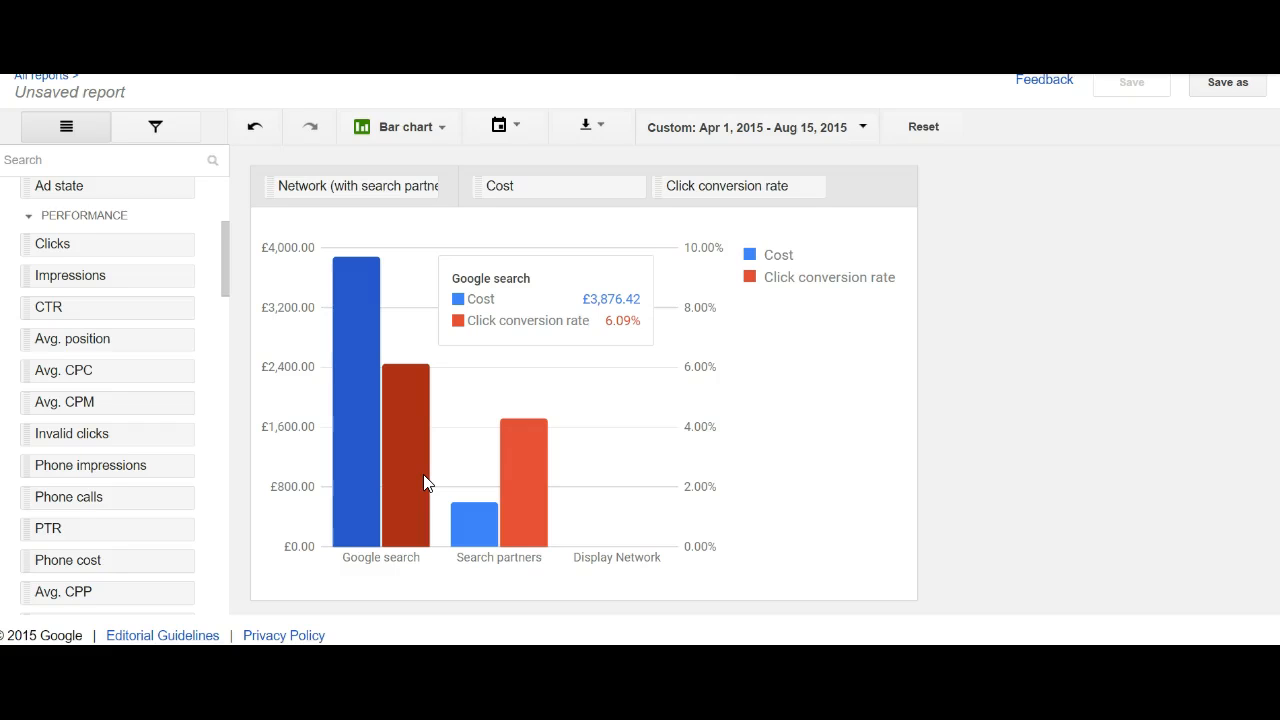
click(540, 530)
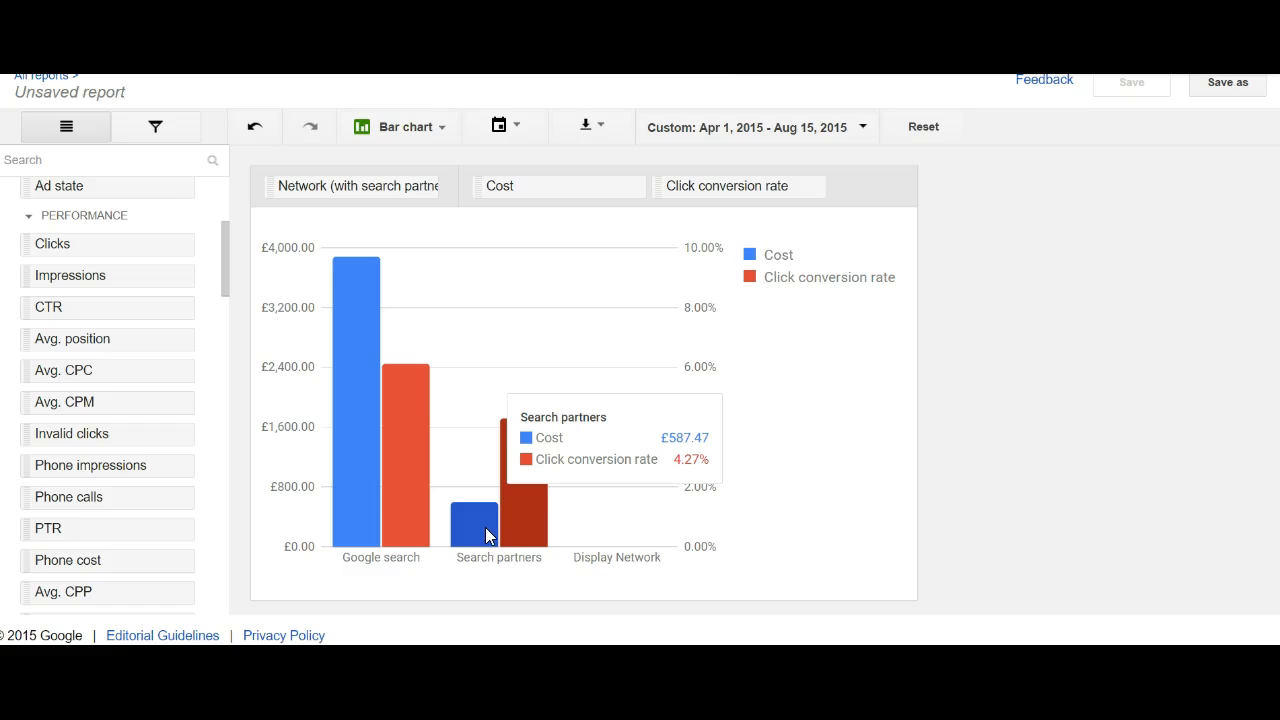
click(505, 532)
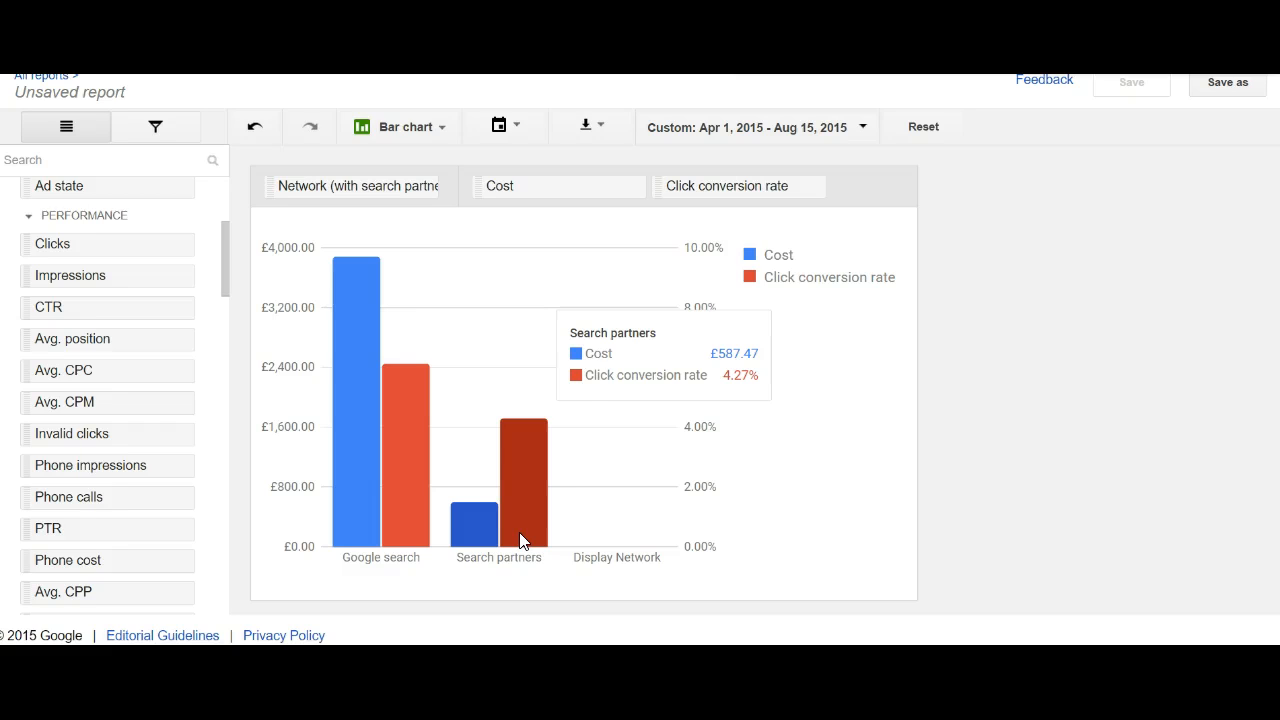
mouse_move(417, 529)
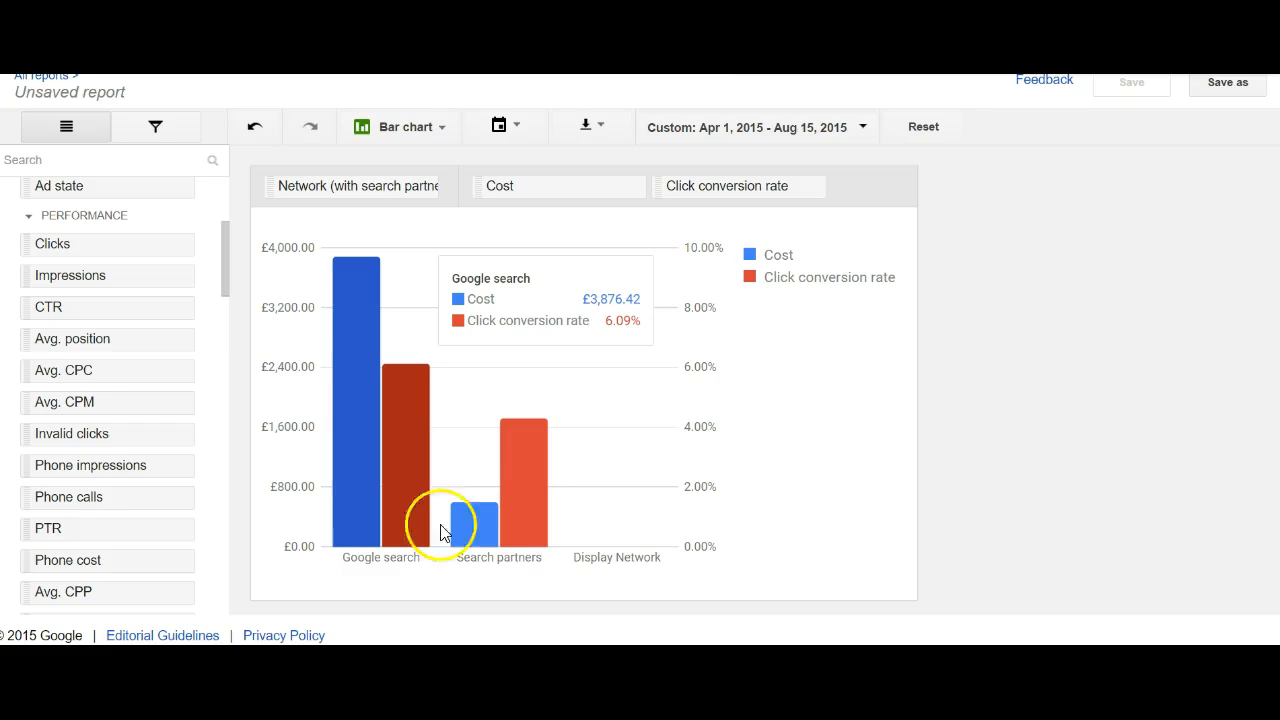
mouse_move(536, 518)
mouse_move(476, 535)
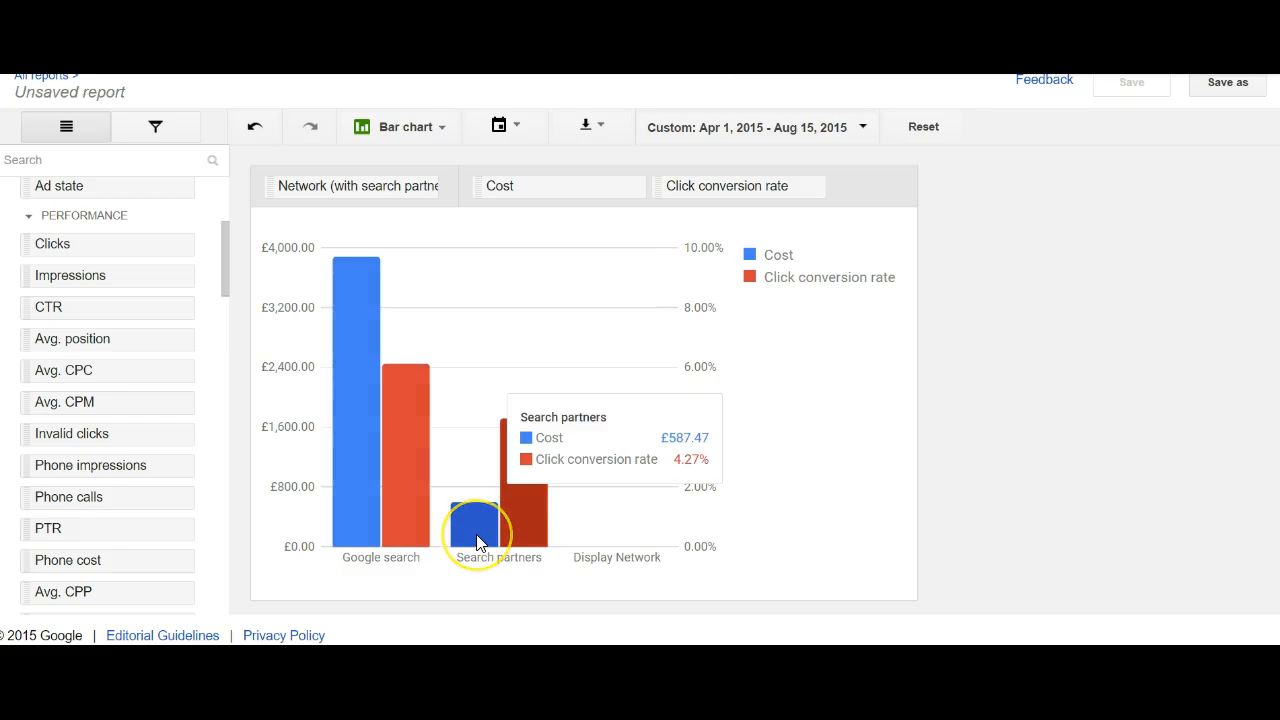
click(497, 539)
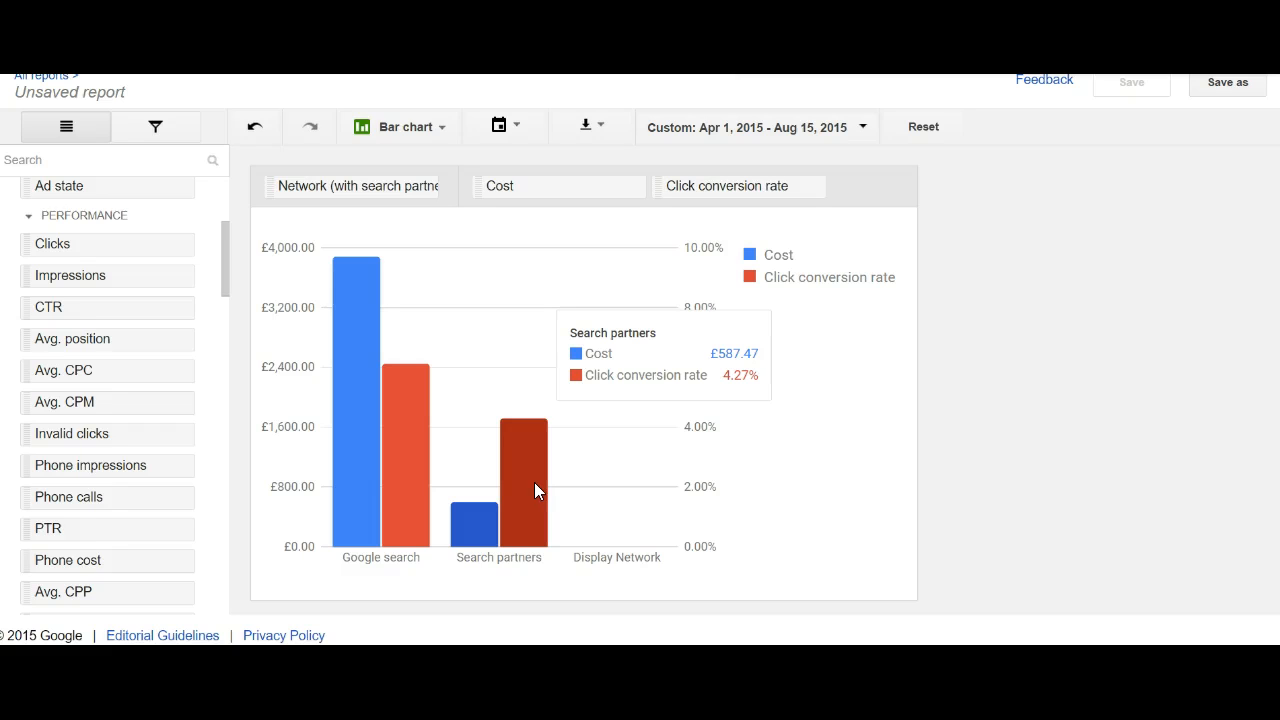
Replace the Click conversion rate metric with Converted clicks and inspect the search partners figures.
drag(231, 258, 210, 343)
scroll(210, 345, down, 2)
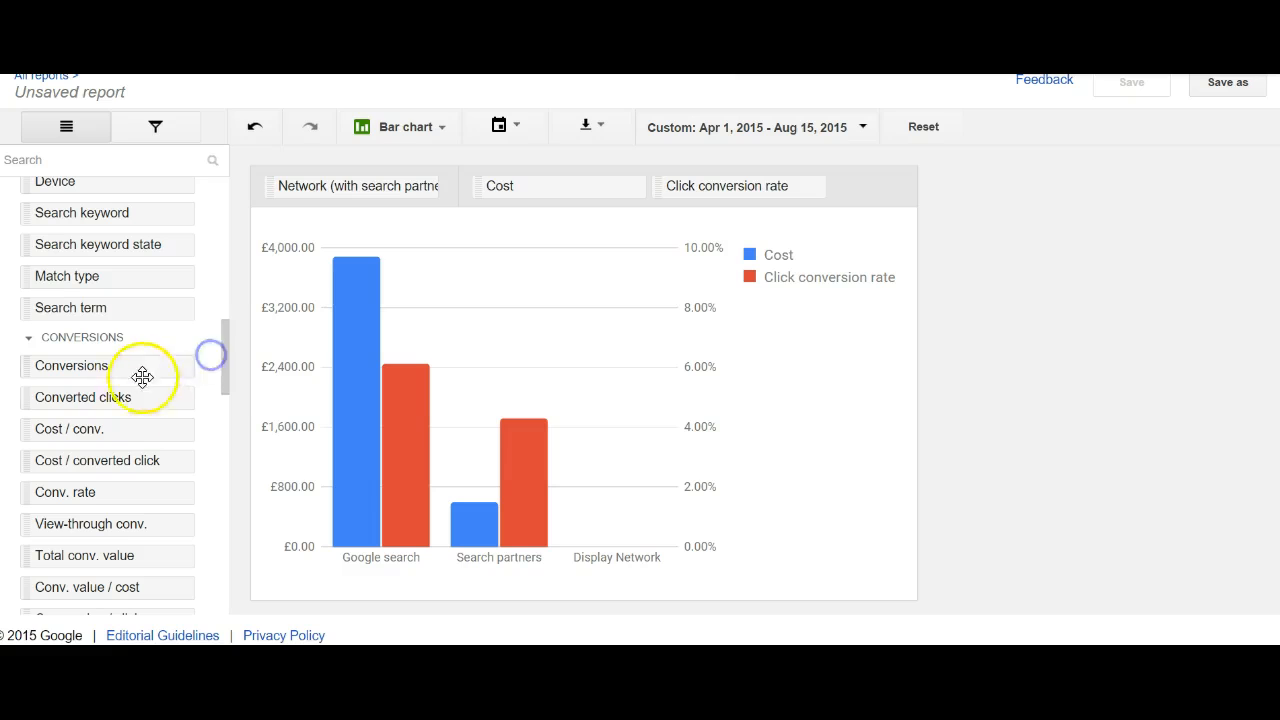
drag(132, 398, 951, 421)
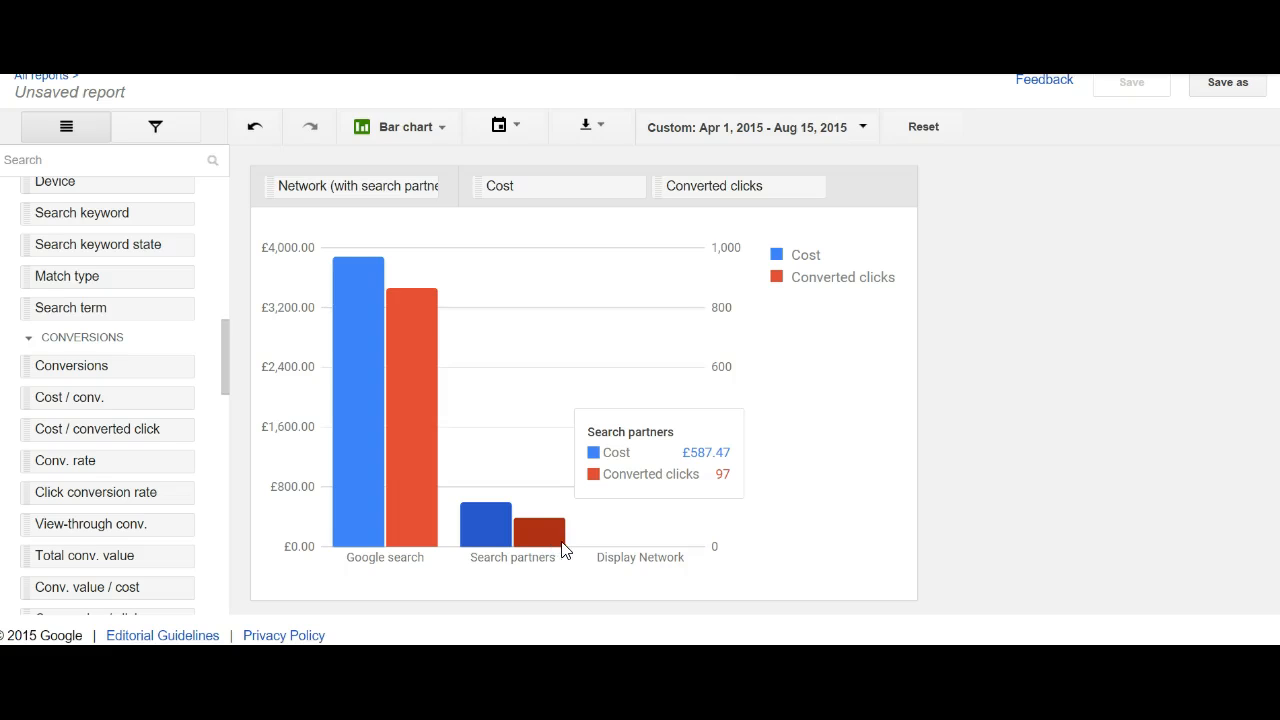
mouse_move(584, 519)
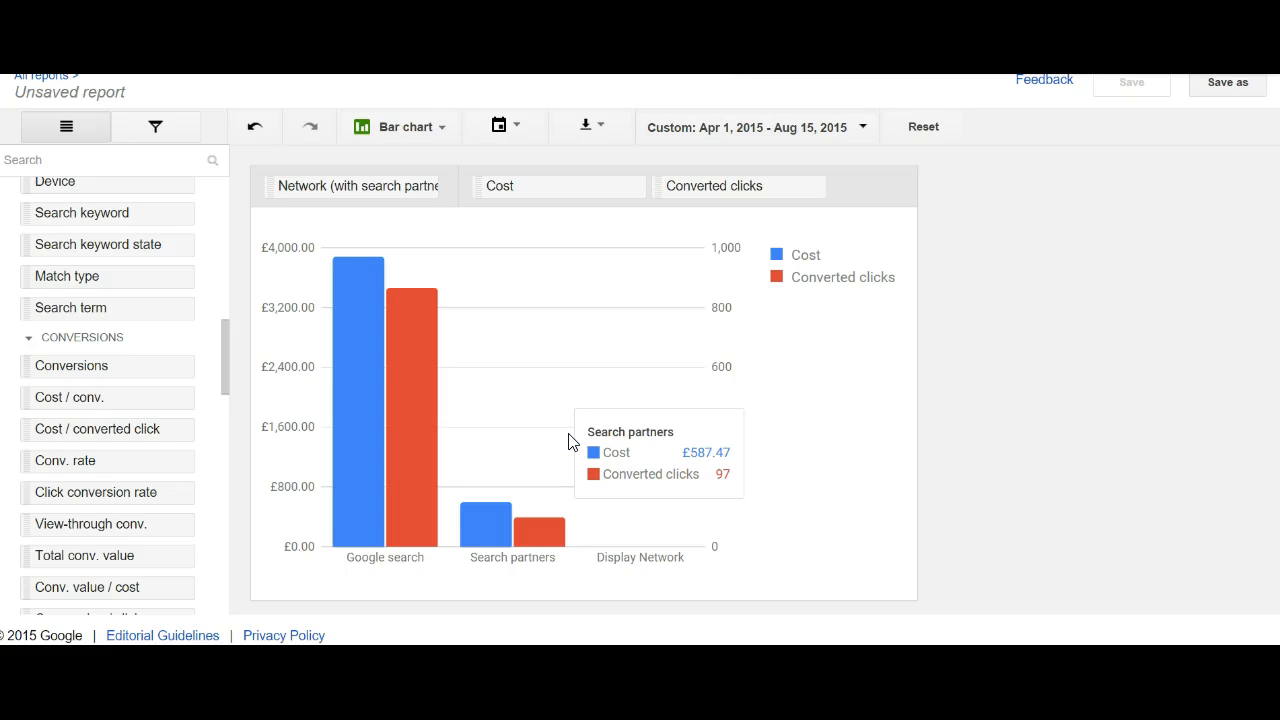
click(1105, 177)
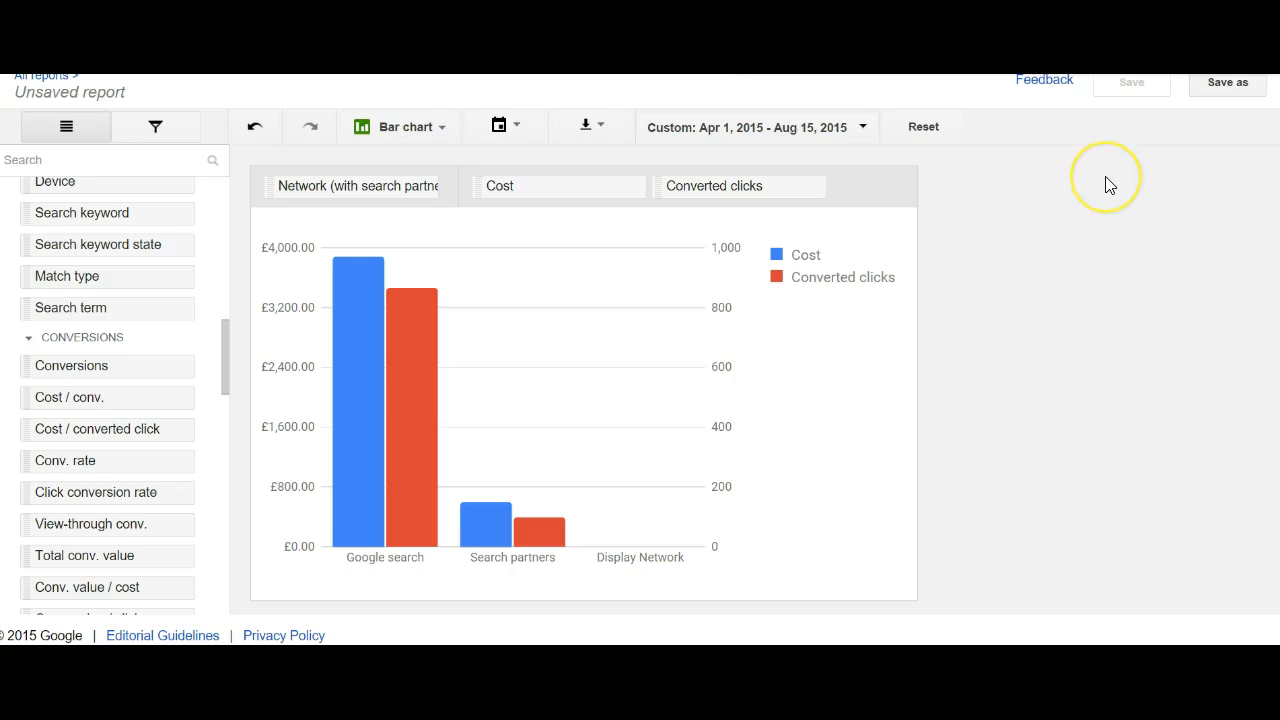